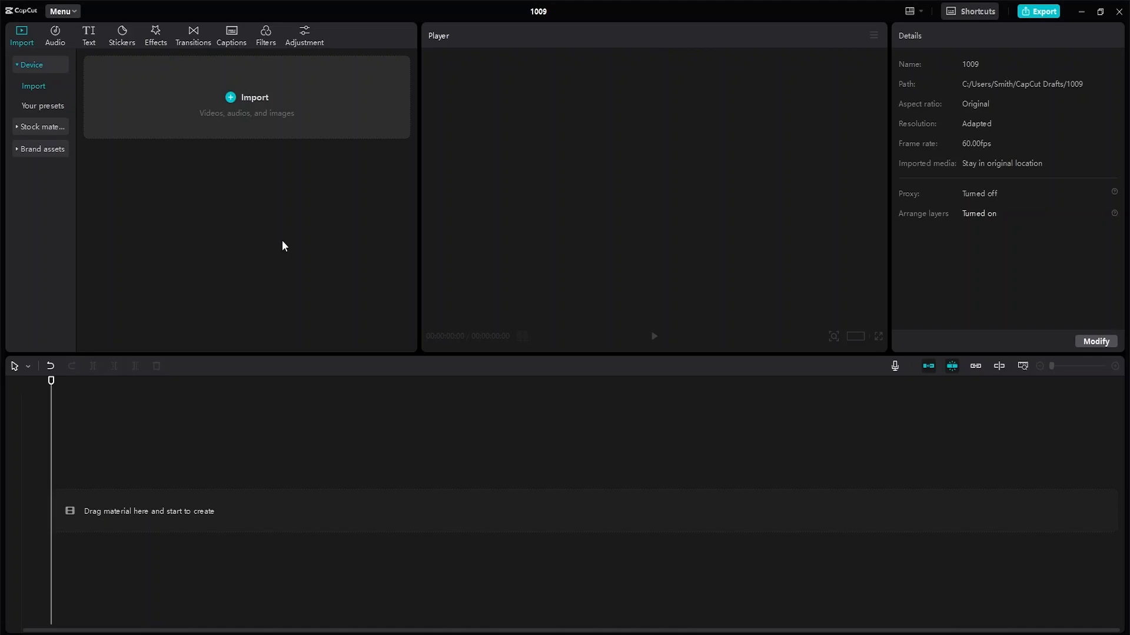
- Rename the project as BG Blur
click(538, 11)
text(Ba)
key(BackSpace)
text(G Blur)
- Import the video 12064457_1080_1920_24fps.mp4 from the Advance Capcut Tutorial Resource File folder and preview it
click(236, 100)
scroll(415, 204, down, 2)
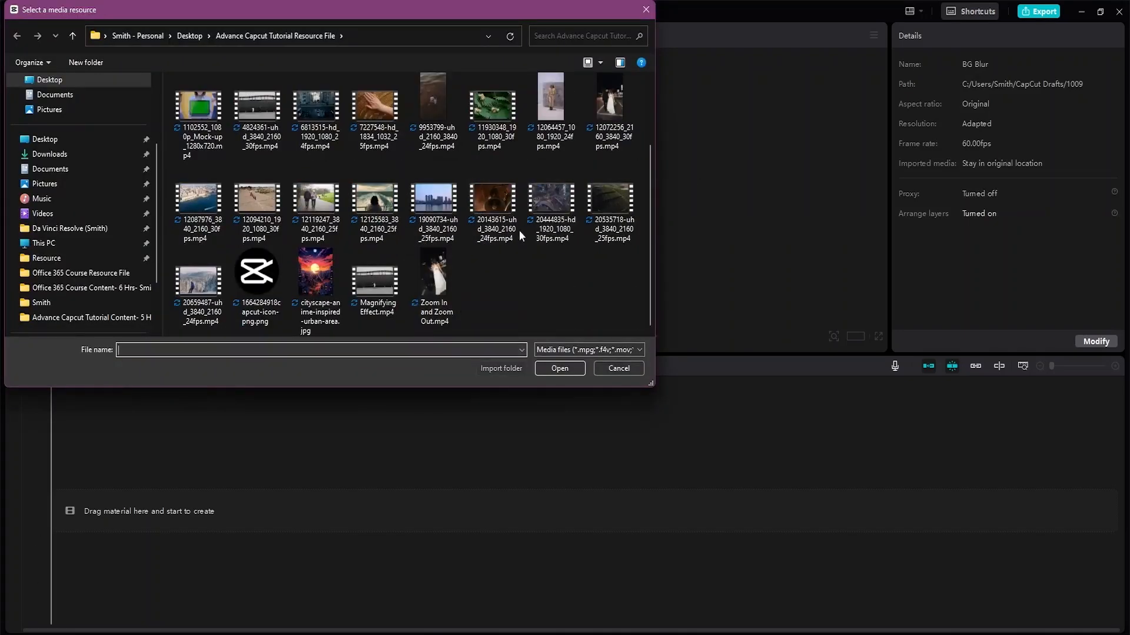
scroll(438, 165, up, 2)
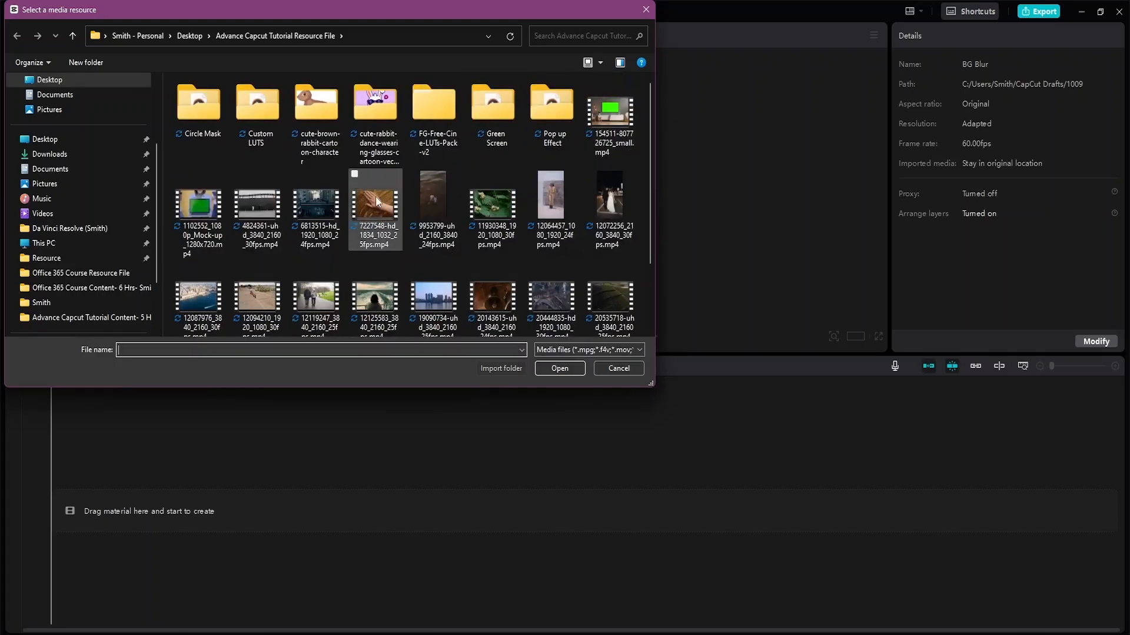
click(558, 196)
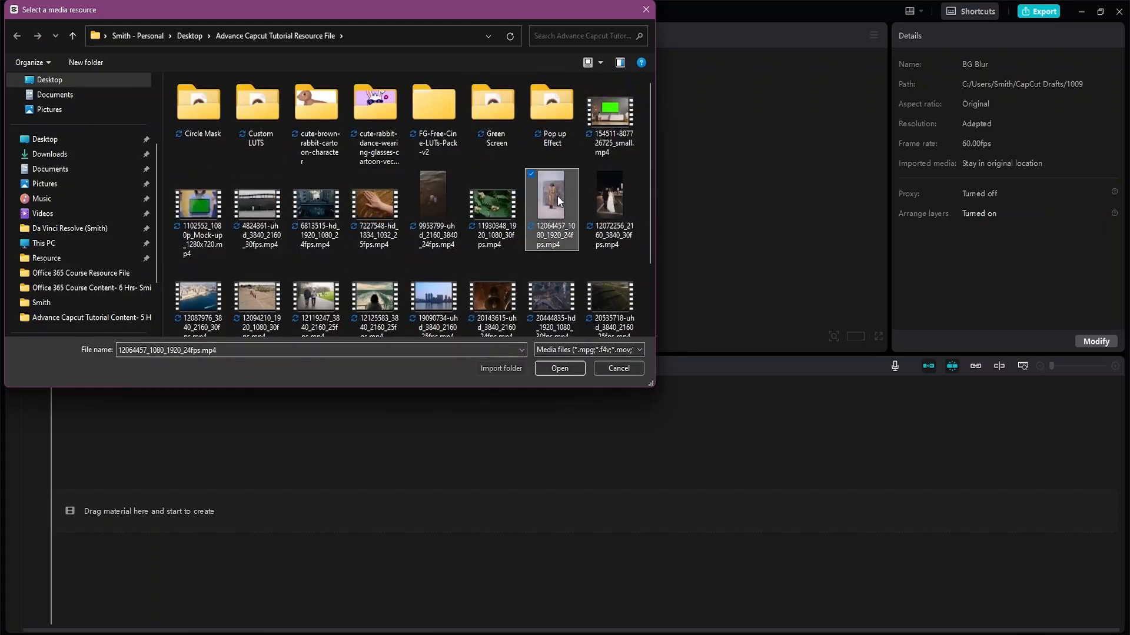
click(558, 369)
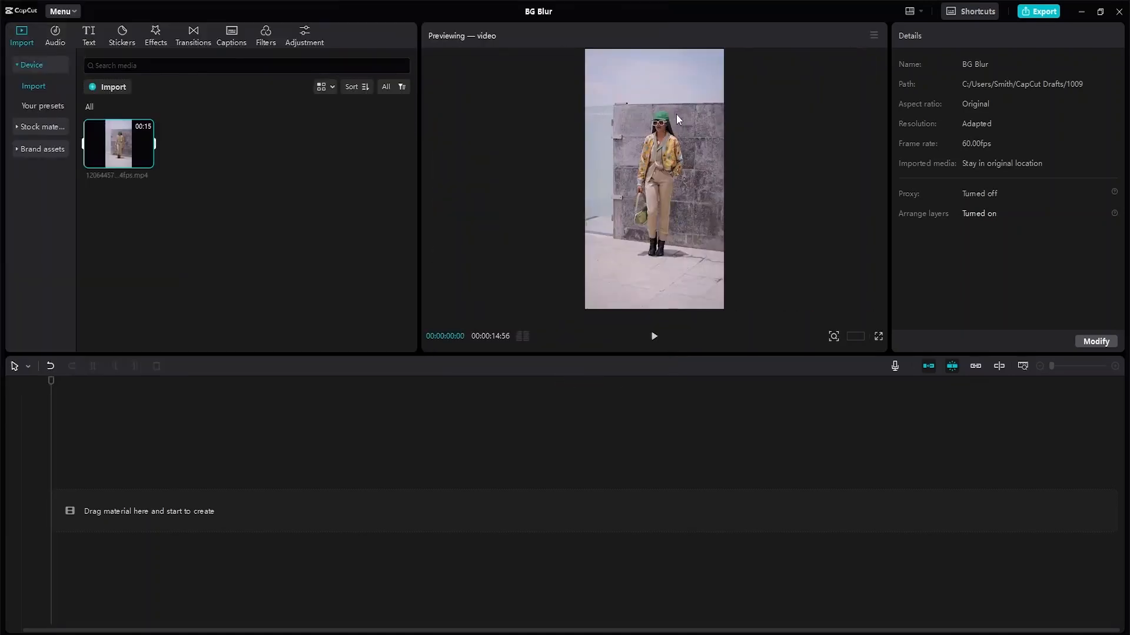
click(652, 338)
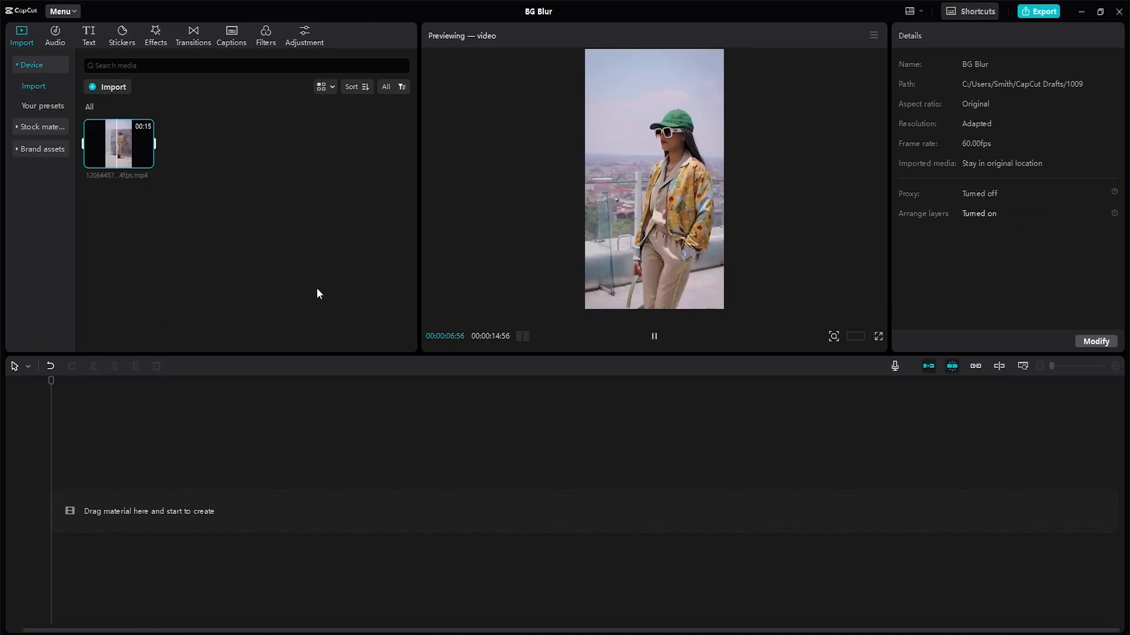
click(212, 209)
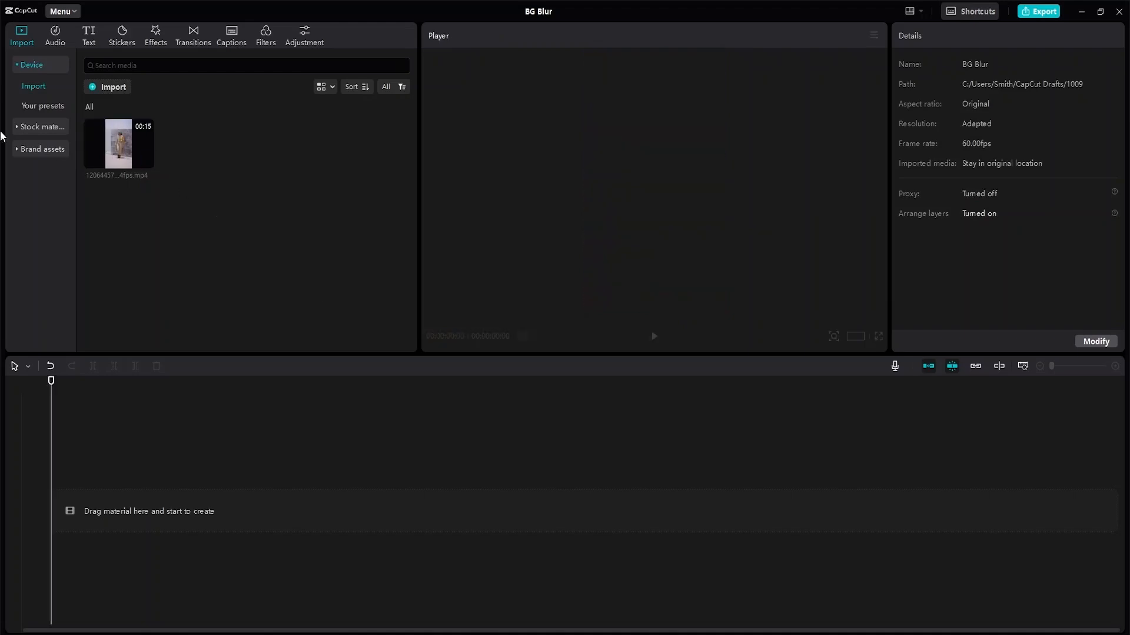
- Add the favorite stock clip of the curly-haired woman to the timeline and stack a second copy on the track above
click(48, 107)
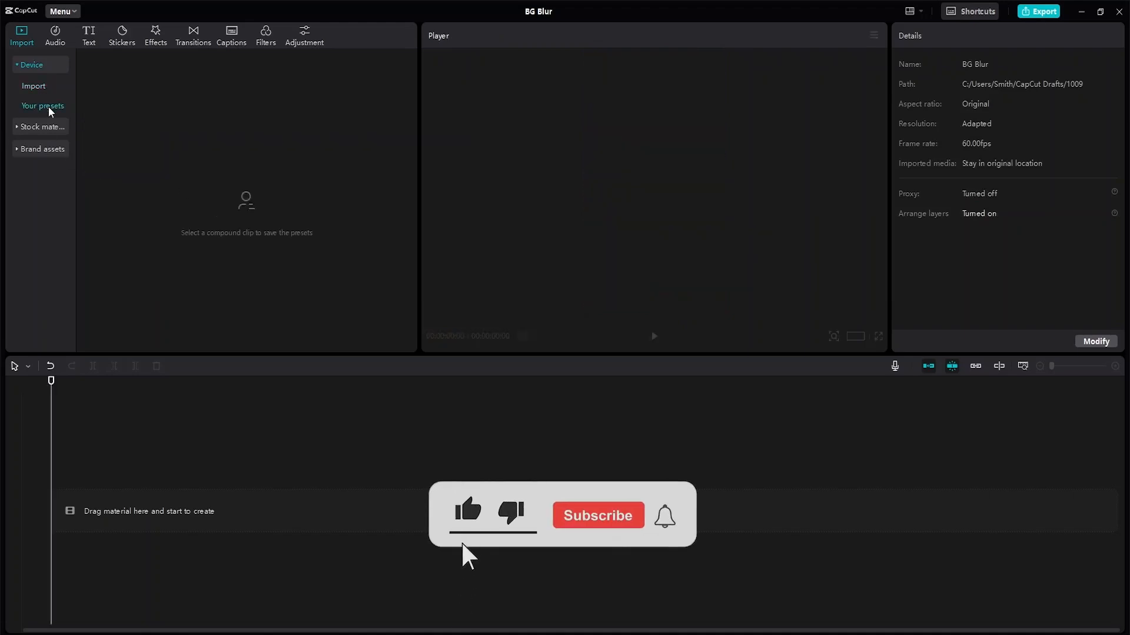
click(54, 128)
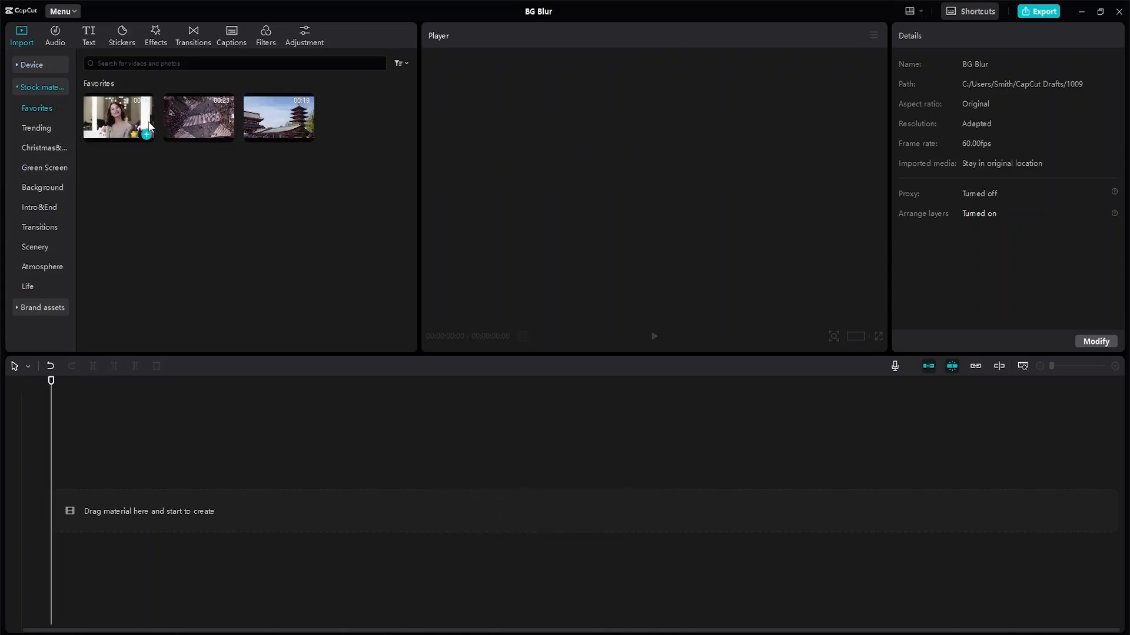
click(146, 136)
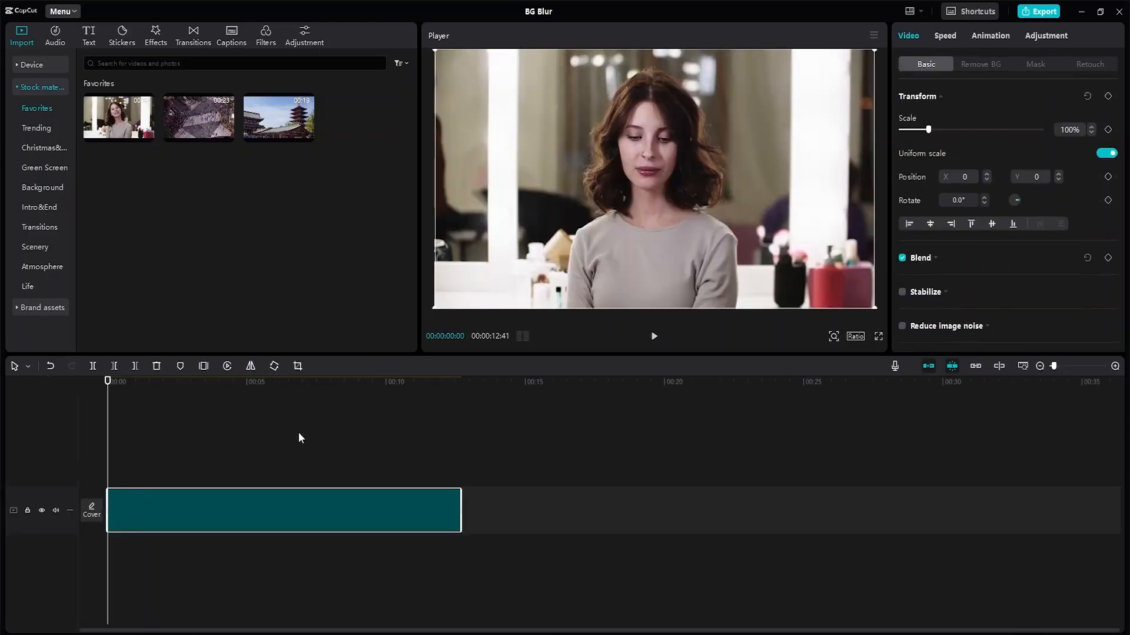
click(654, 337)
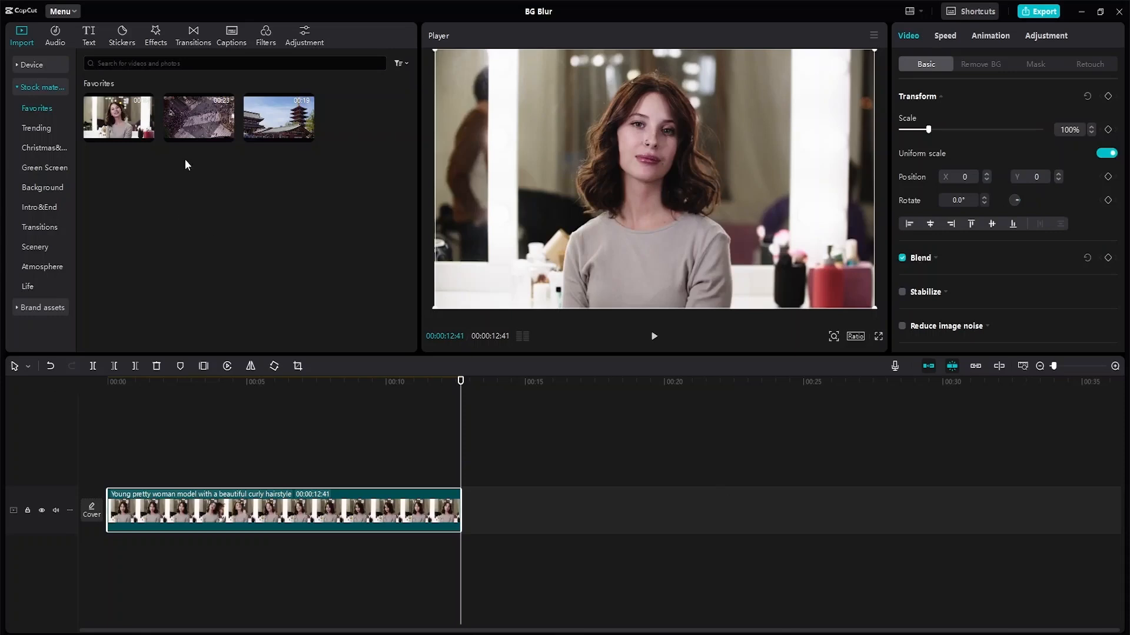
mouse_move(133, 119)
drag(133, 118, 109, 472)
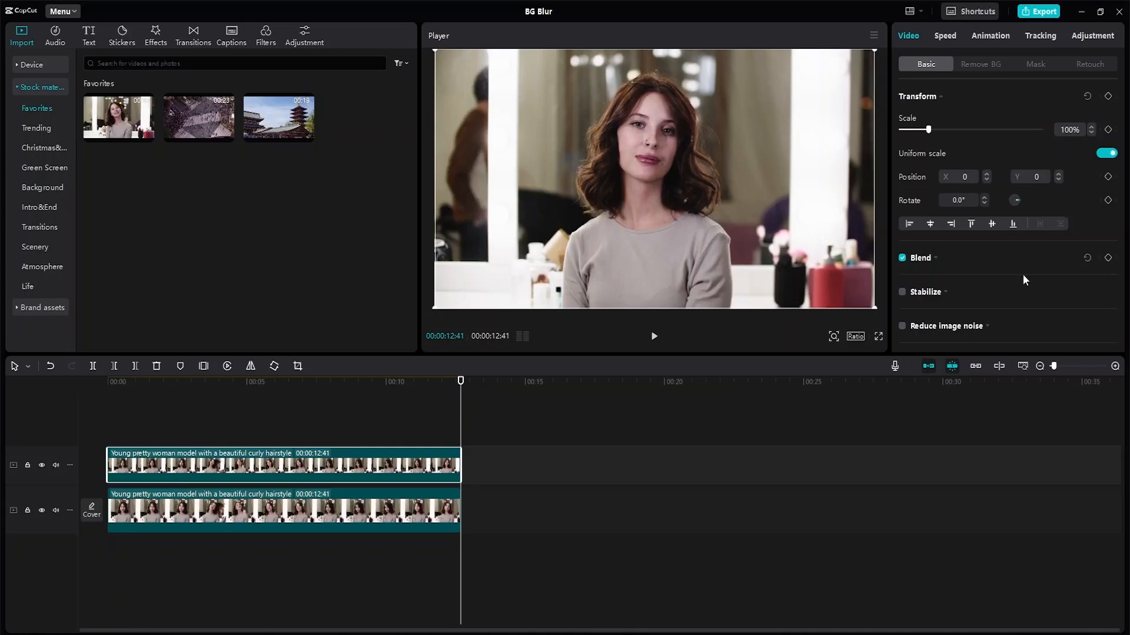
- Look through the upper clip's basic, speed, background removal, tracking, animation, adjustment, mask and retouch settings
scroll(977, 265, down, 2)
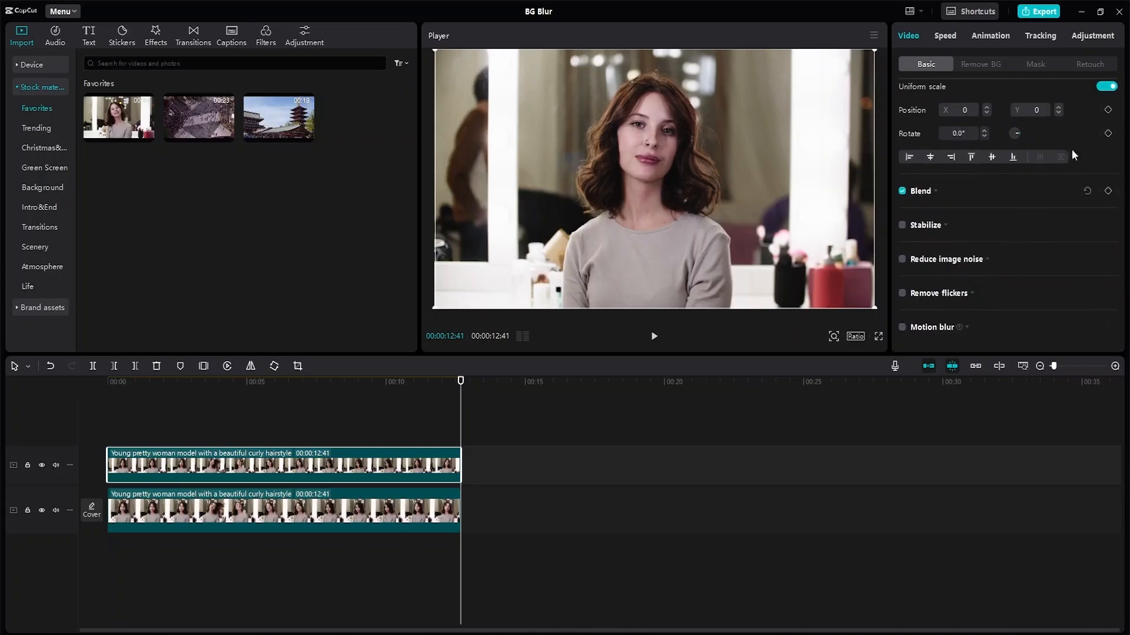
click(950, 40)
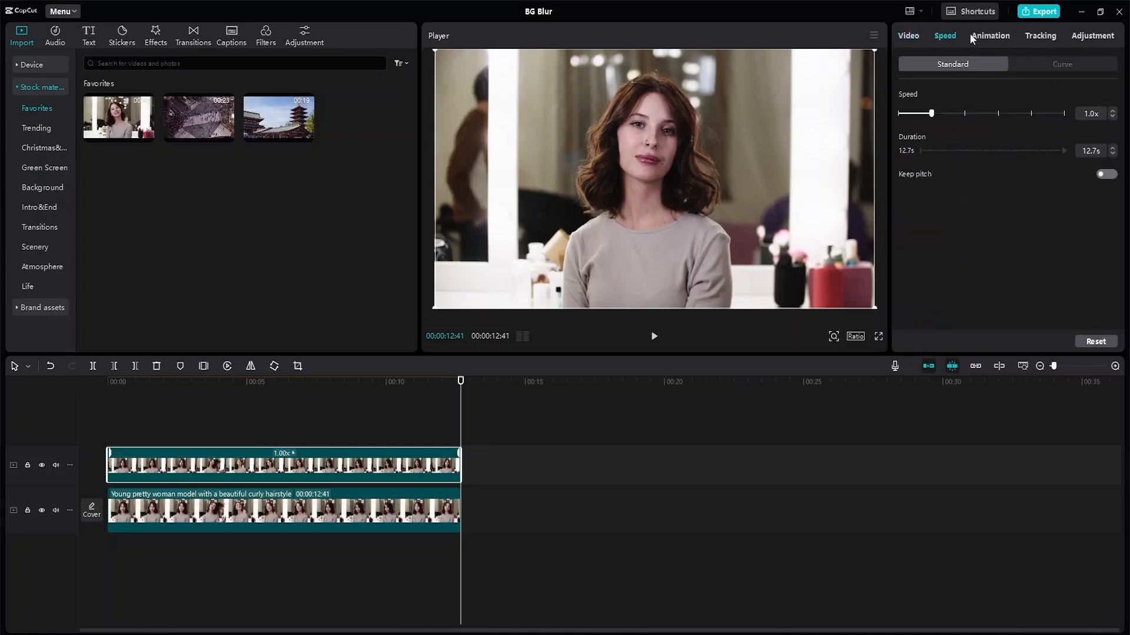
click(919, 39)
click(995, 68)
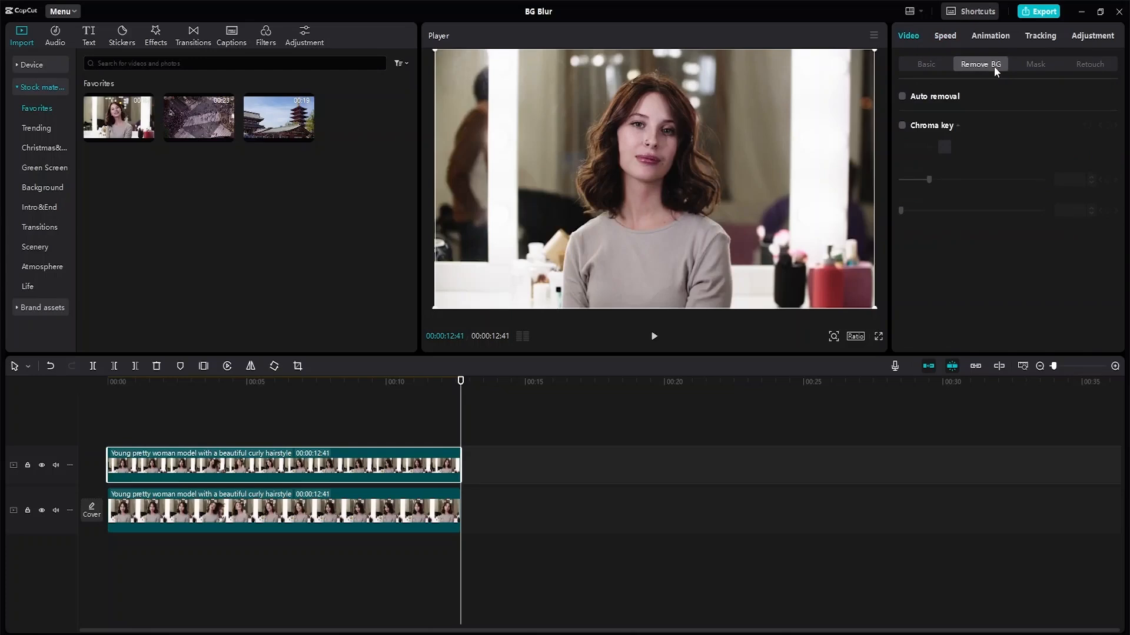
click(1039, 37)
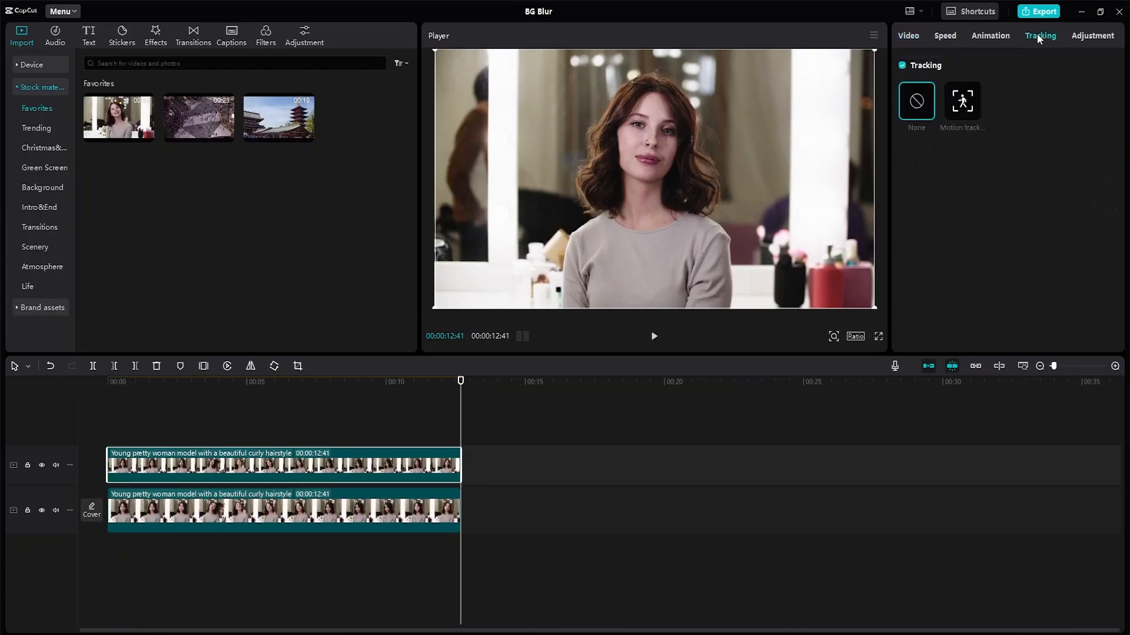
click(1004, 38)
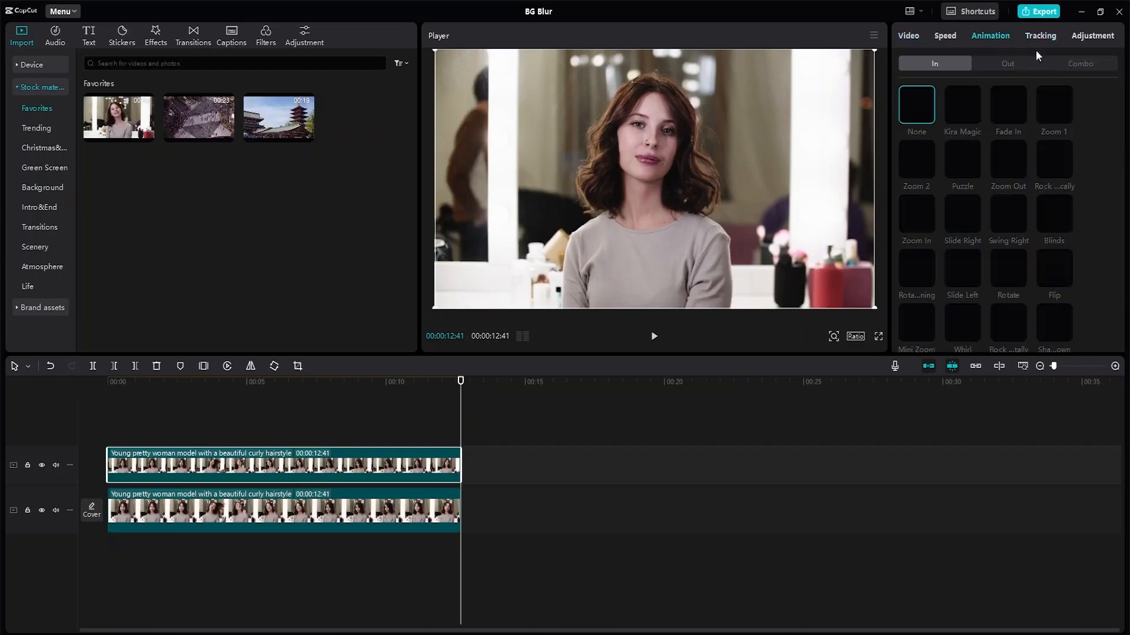
click(1085, 36)
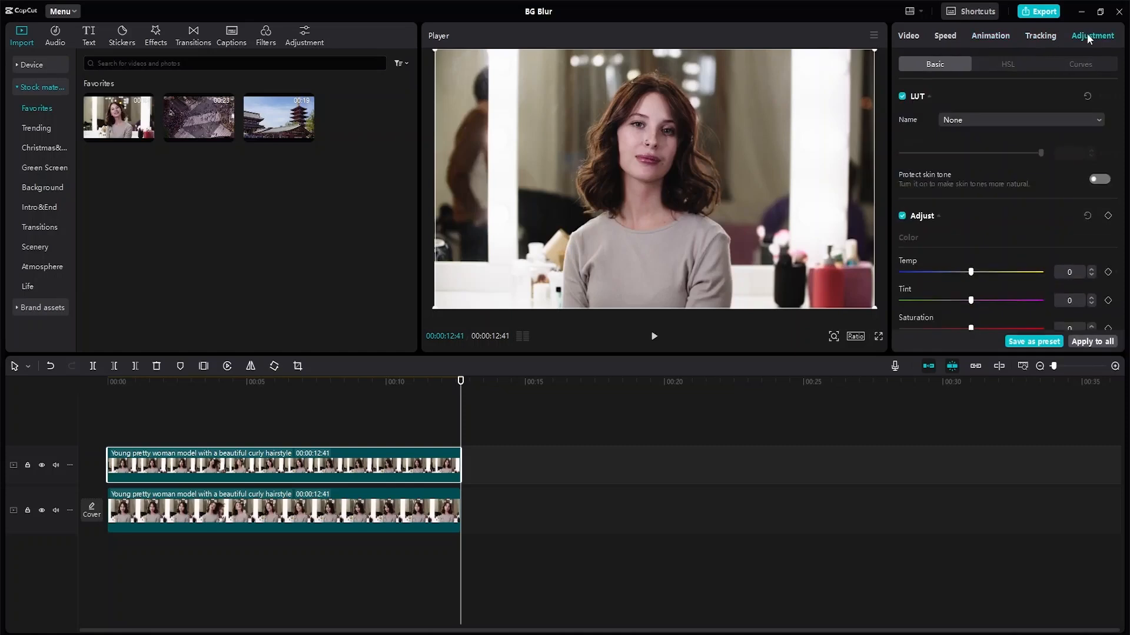
click(913, 36)
click(1045, 69)
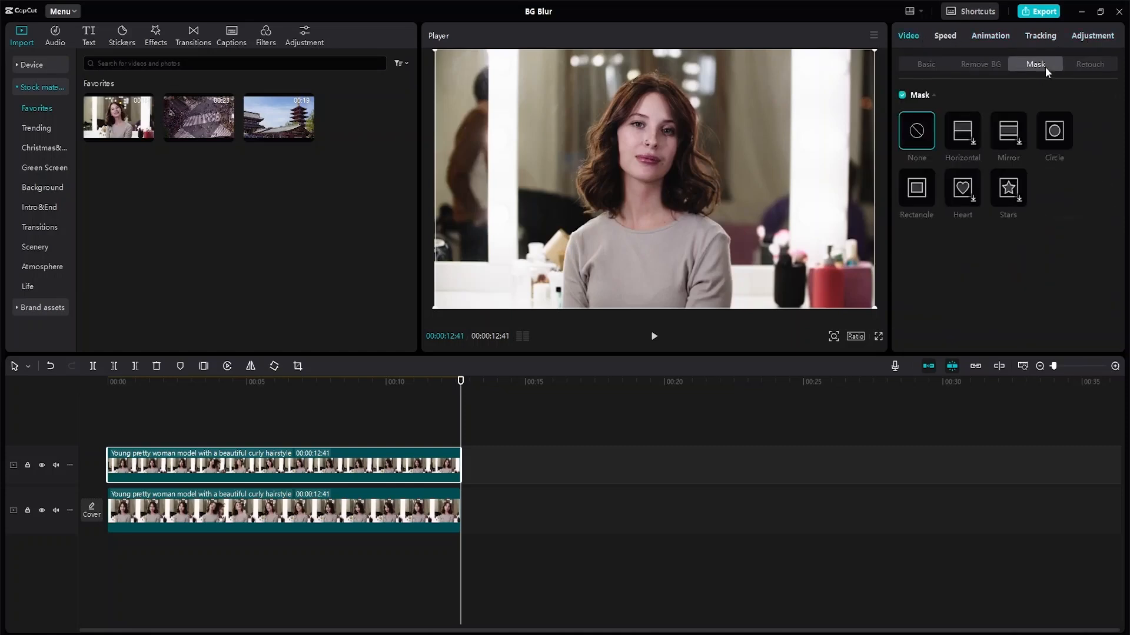
click(991, 68)
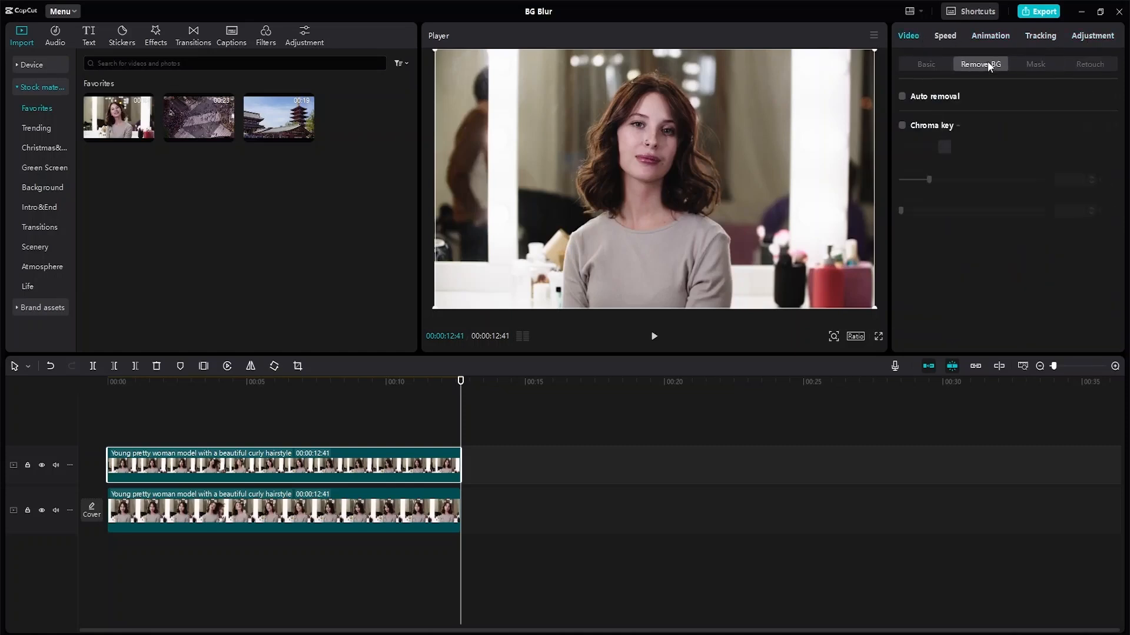
click(1102, 67)
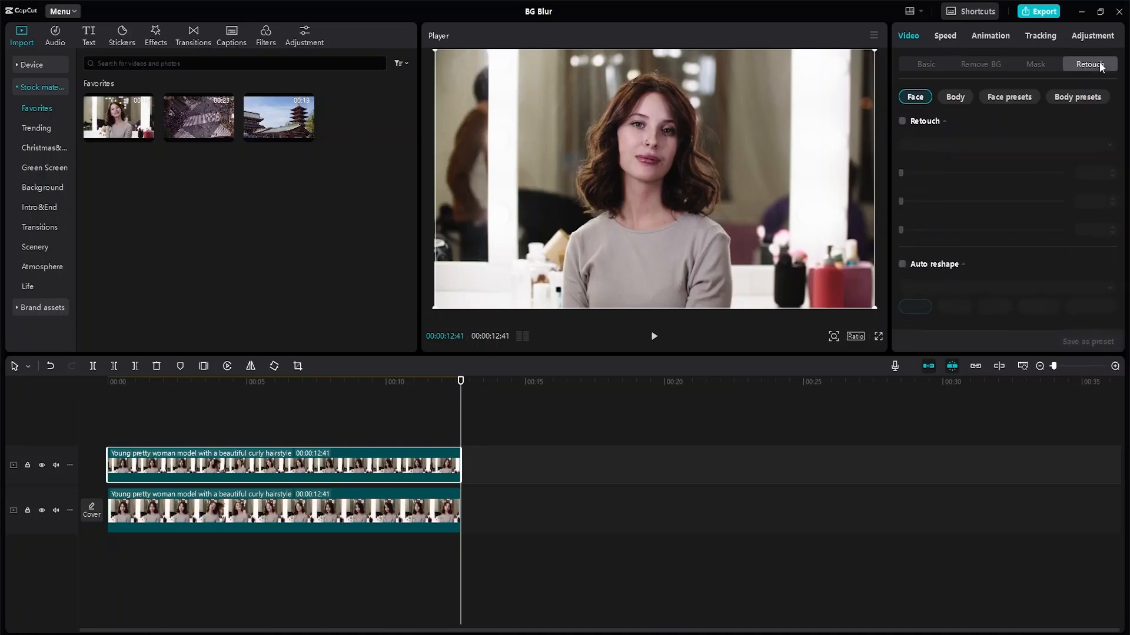
scroll(1003, 141, down, 5)
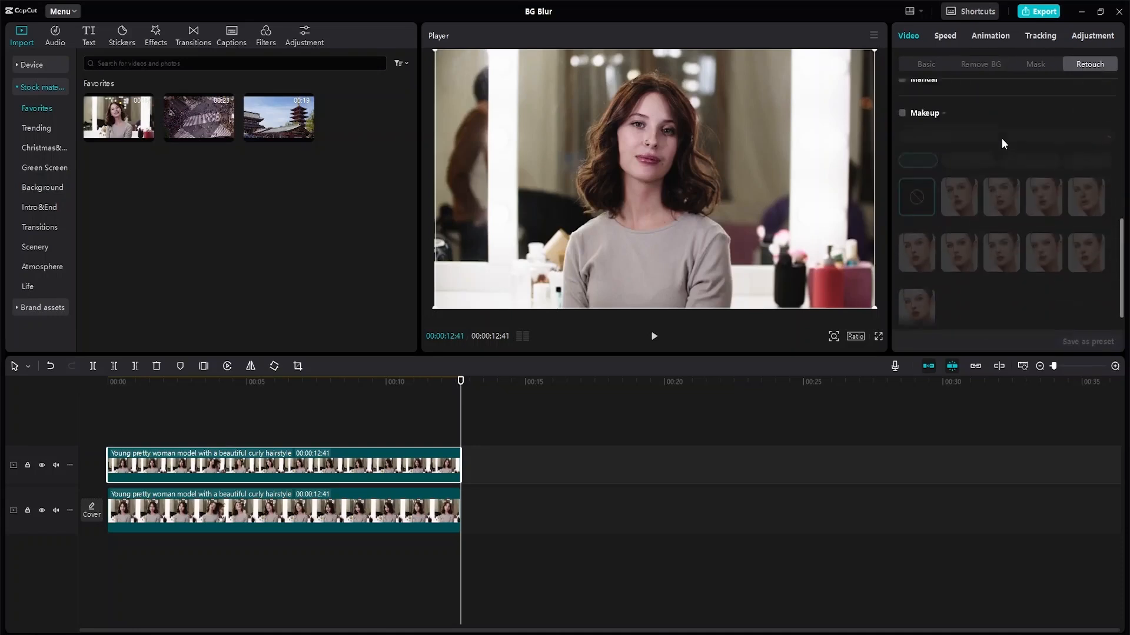
- Turn on automatic background removal for the upper clip
click(983, 68)
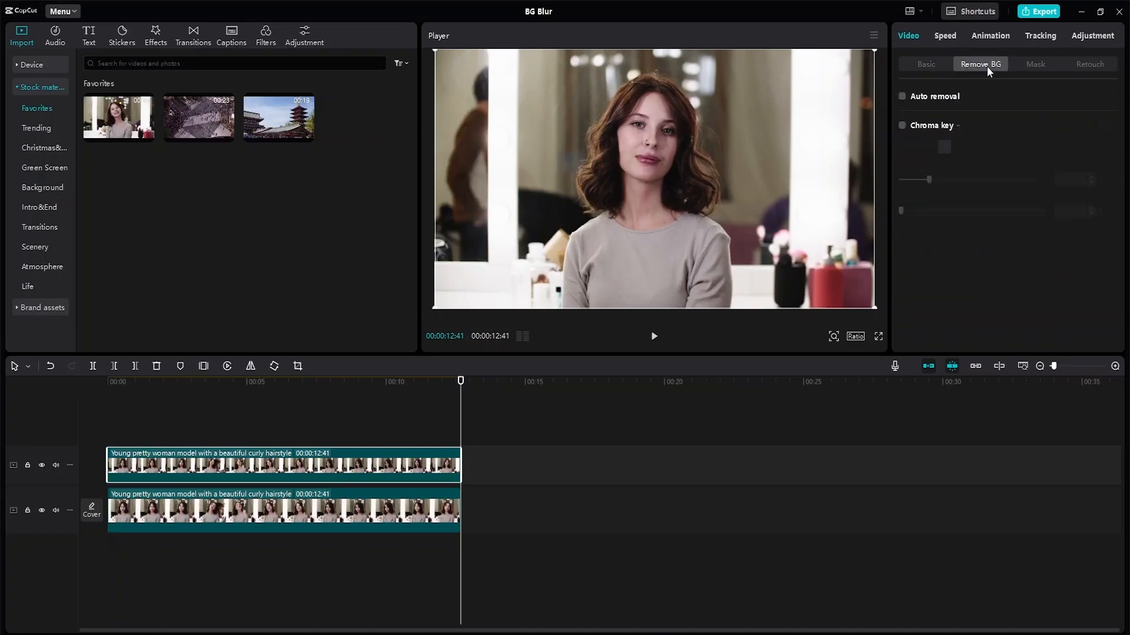
click(903, 97)
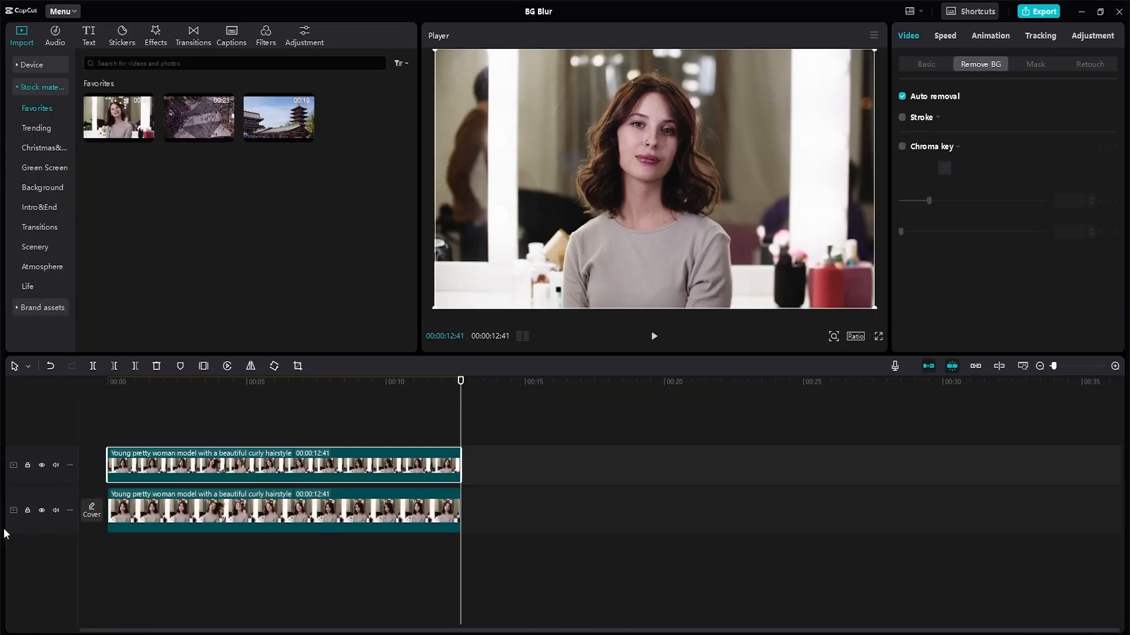
- Hide the lower track and play the cutout clip from the start, checking its last frames and the mask options
click(42, 511)
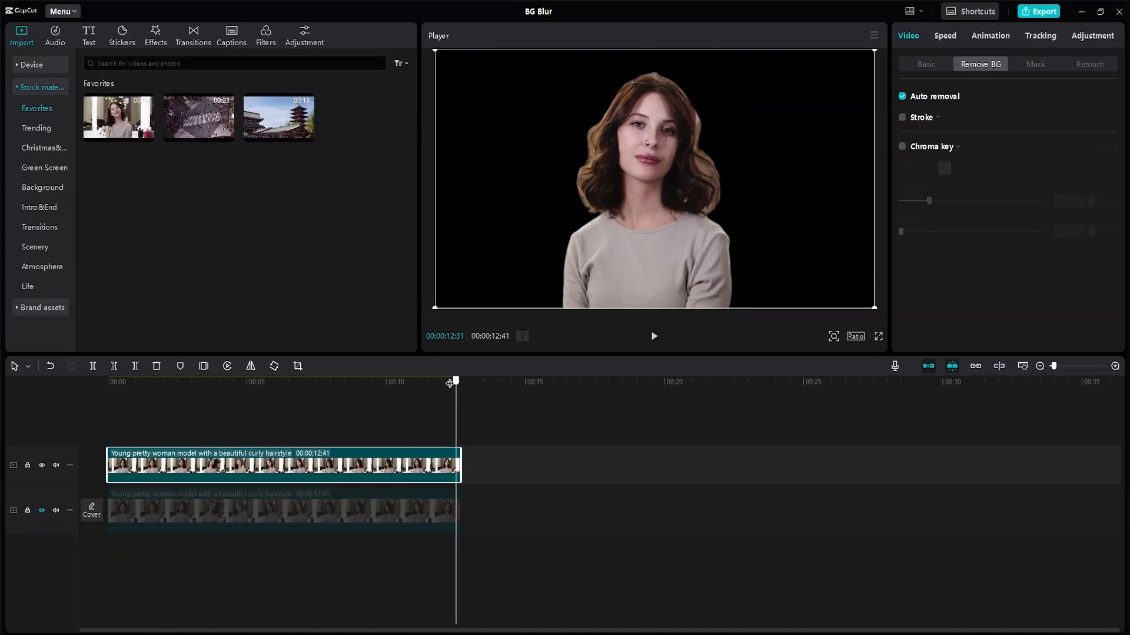
drag(460, 382, 107, 383)
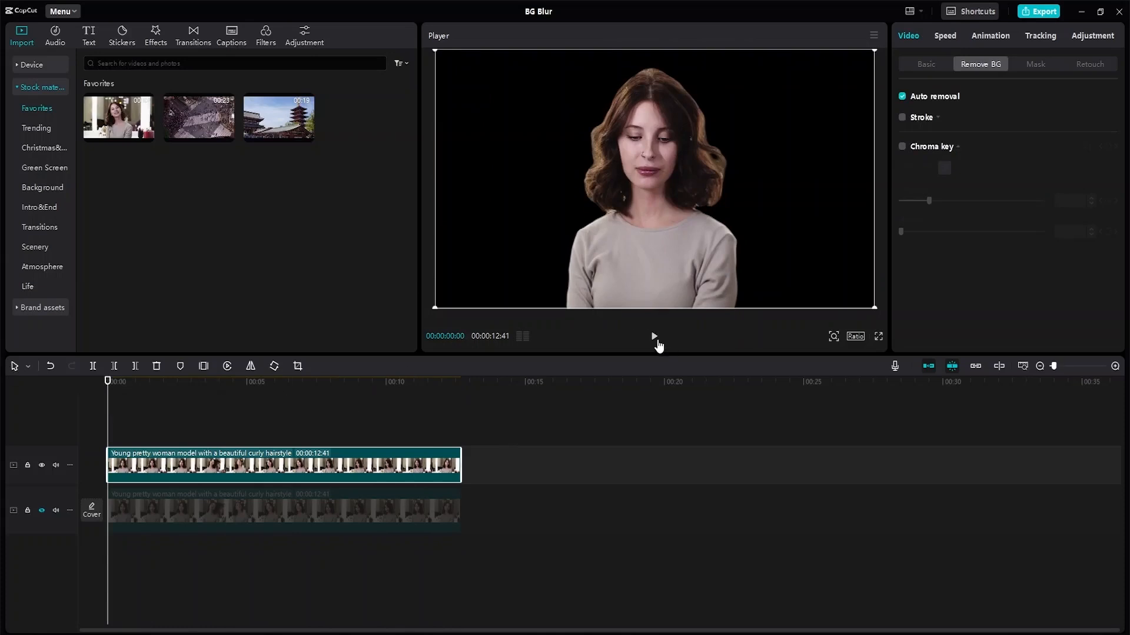
click(653, 336)
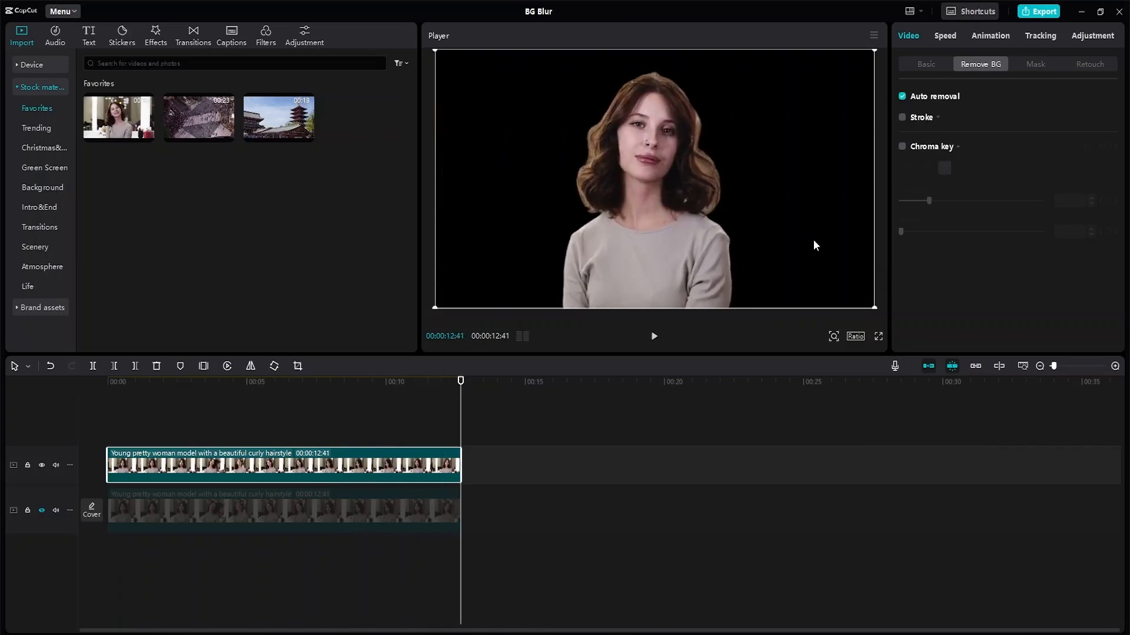
mouse_move(461, 388)
mouse_down()
mouse_move(394, 385)
mouse_move(452, 391)
mouse_up()
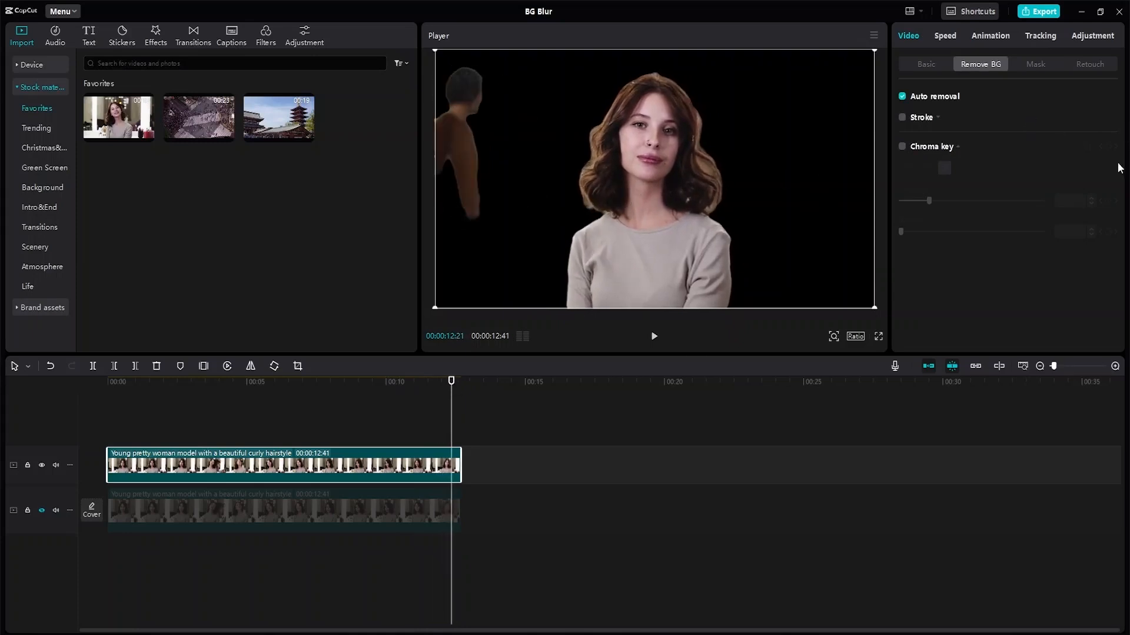
click(1037, 66)
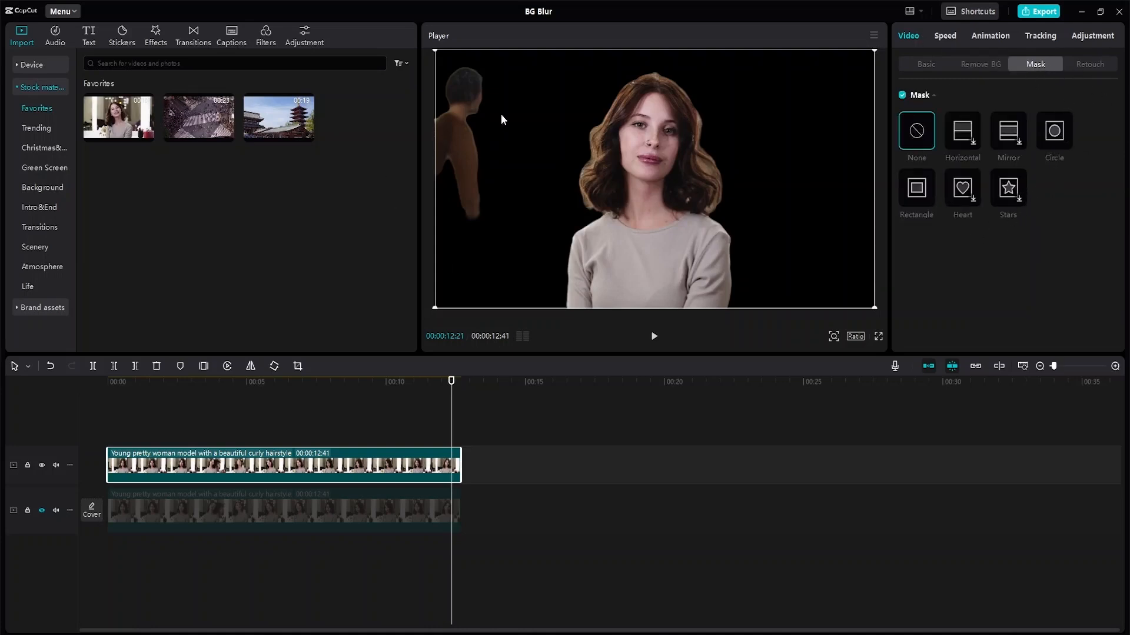
drag(452, 383, 2, 382)
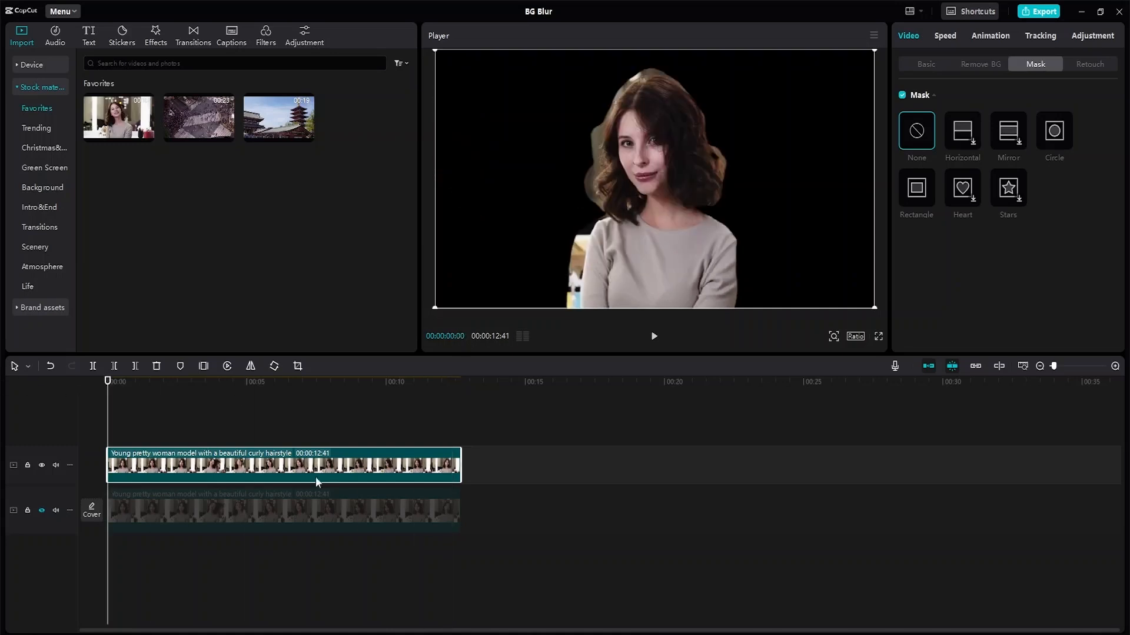
- Show the lower track again, select its clip and hide the upper track
click(41, 511)
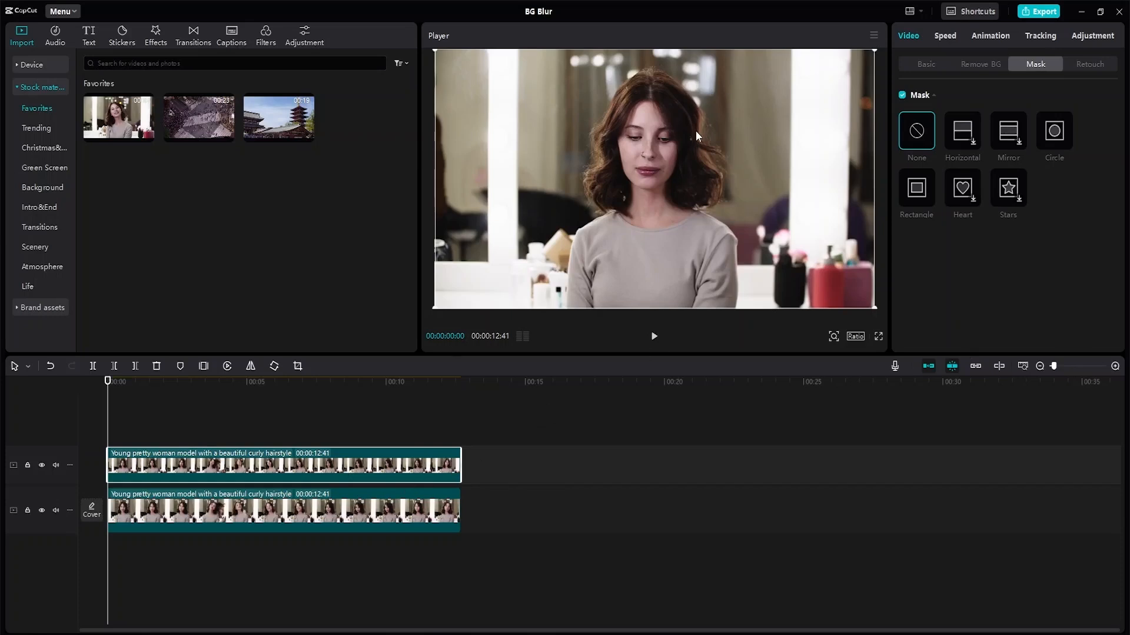
click(304, 510)
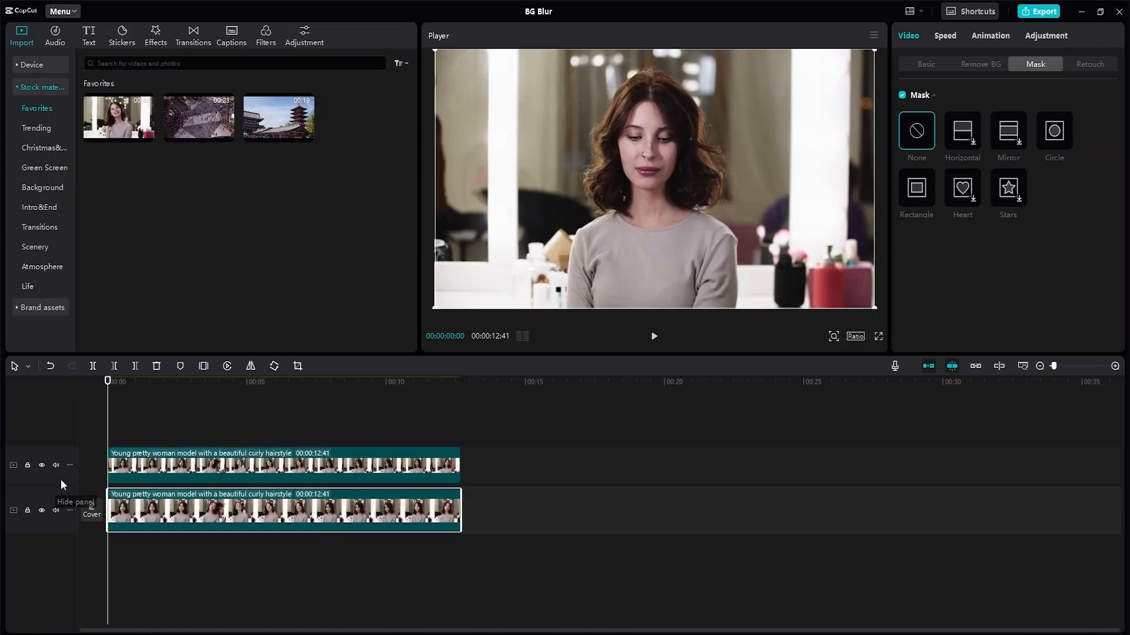
click(42, 466)
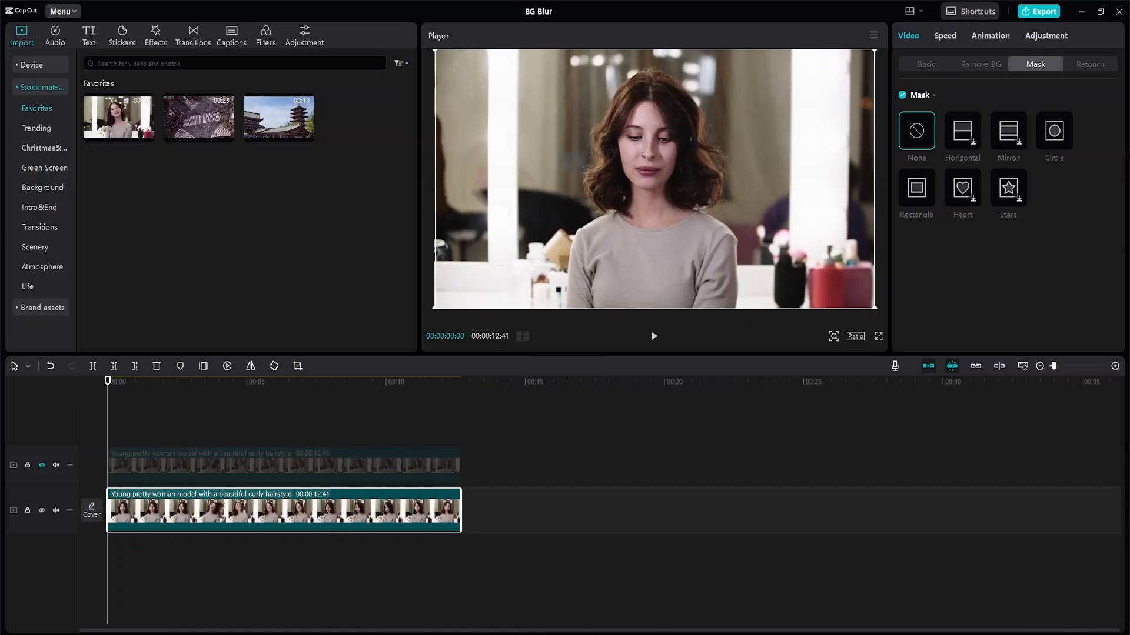
- Check the lower clip's basic settings and search the filter library for "blur"
click(927, 64)
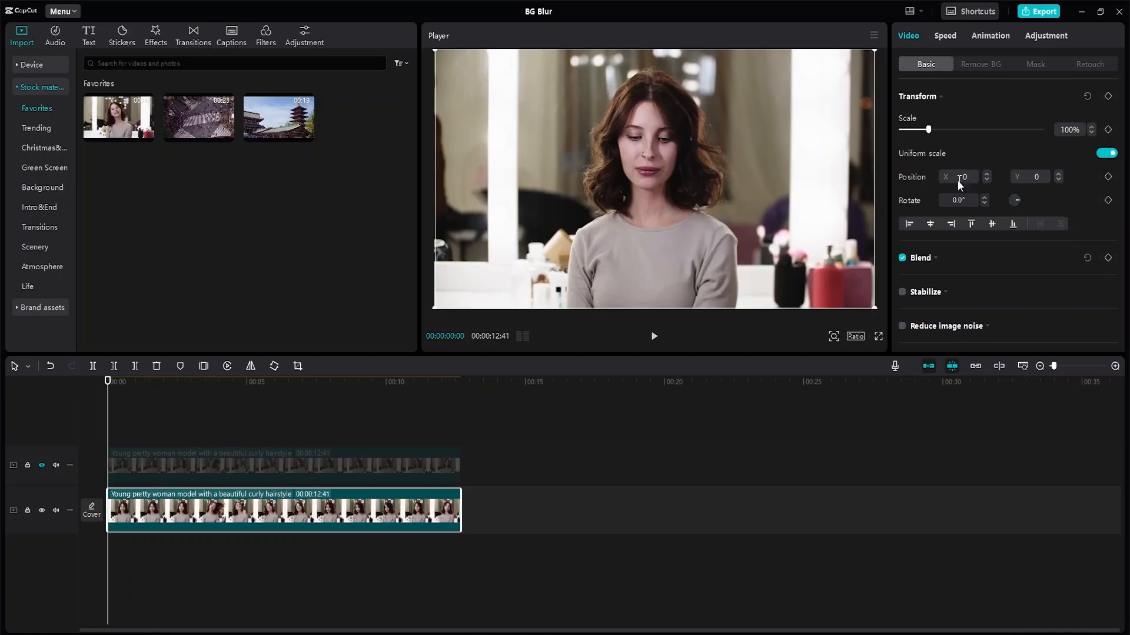
scroll(962, 177, down, 2)
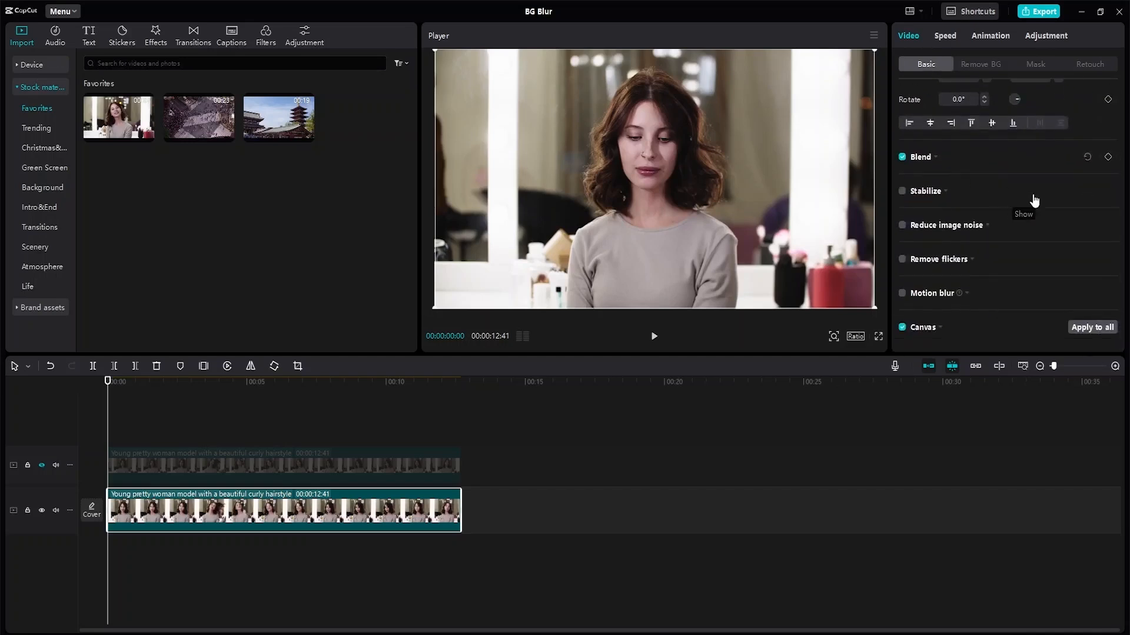
click(267, 38)
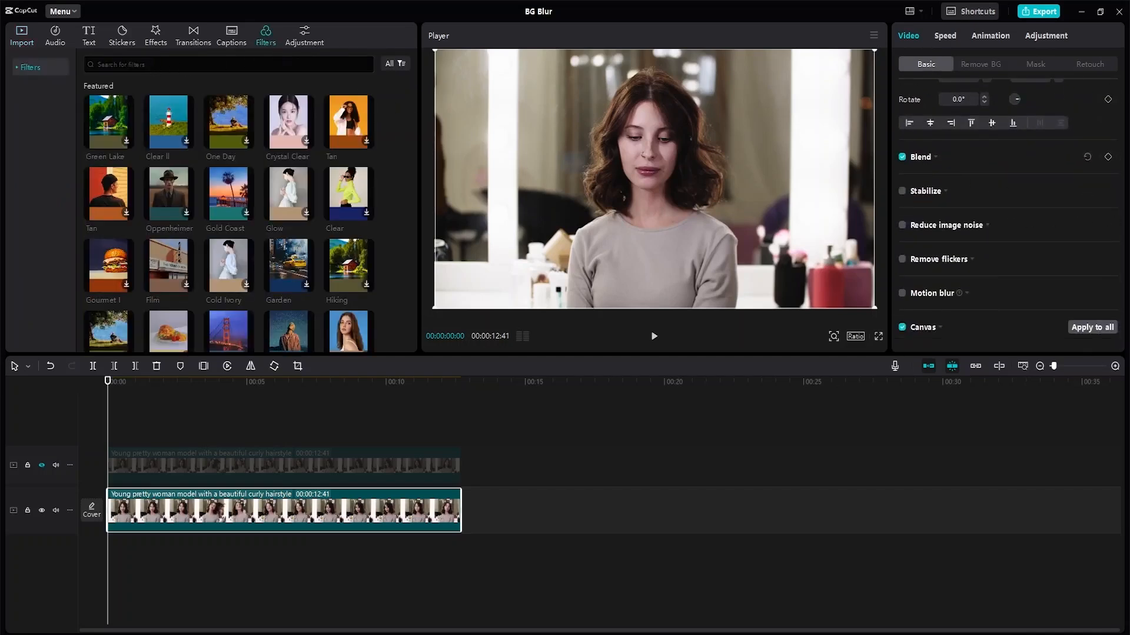
text(blur)
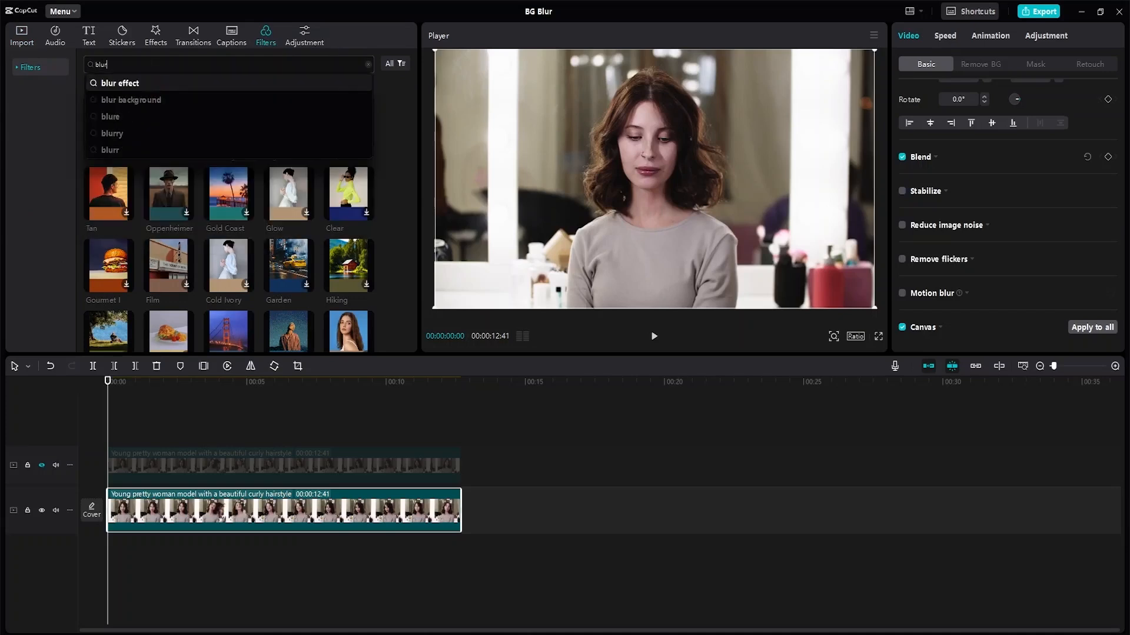
key(Return)
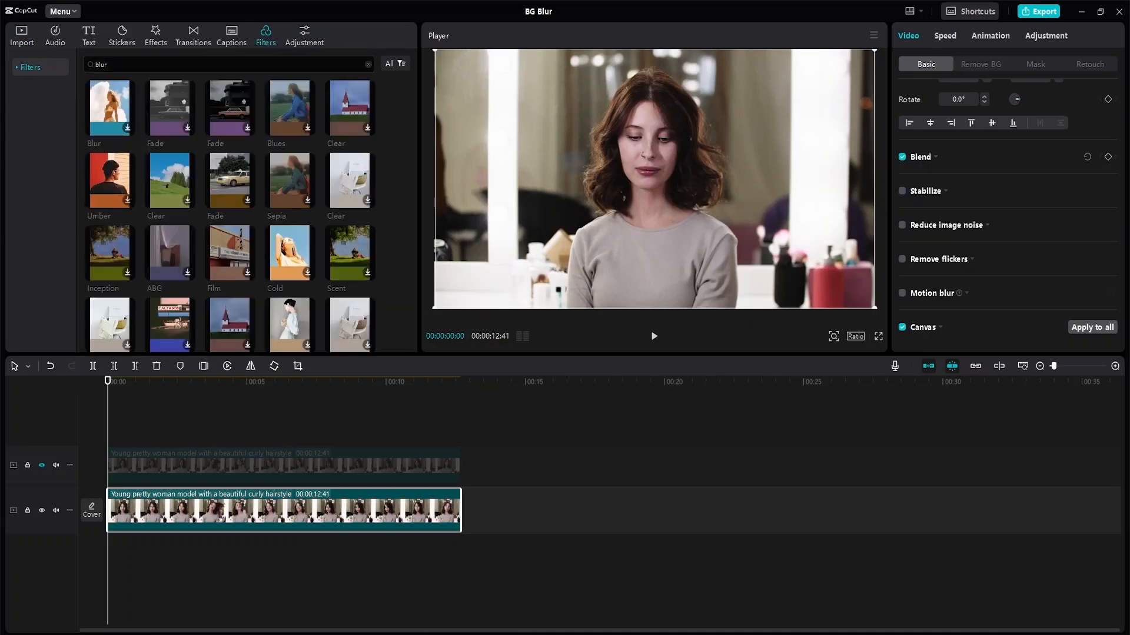
- Preview the Blur, Fade, Clear, Umber and Sepia filters on the clip and browse the remaining search results
click(116, 103)
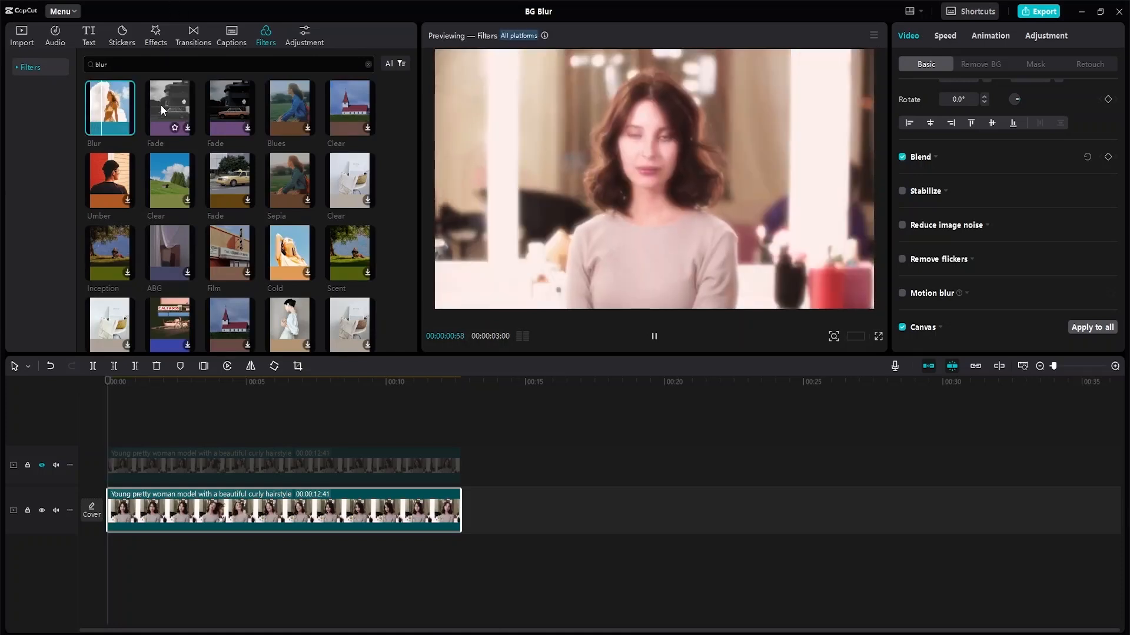
click(231, 101)
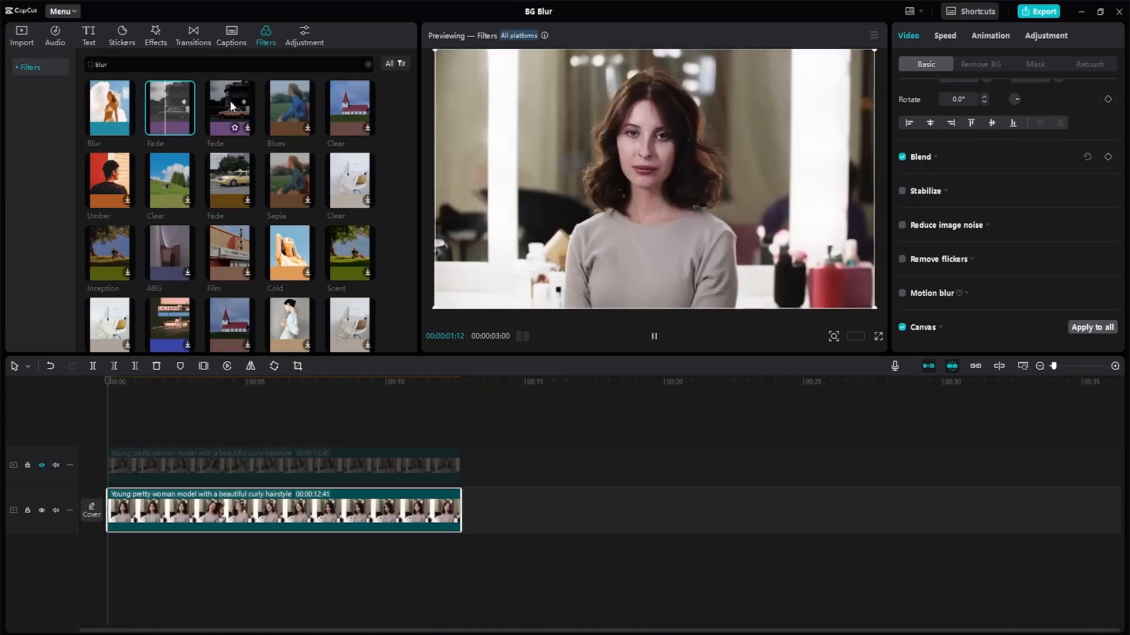
click(290, 101)
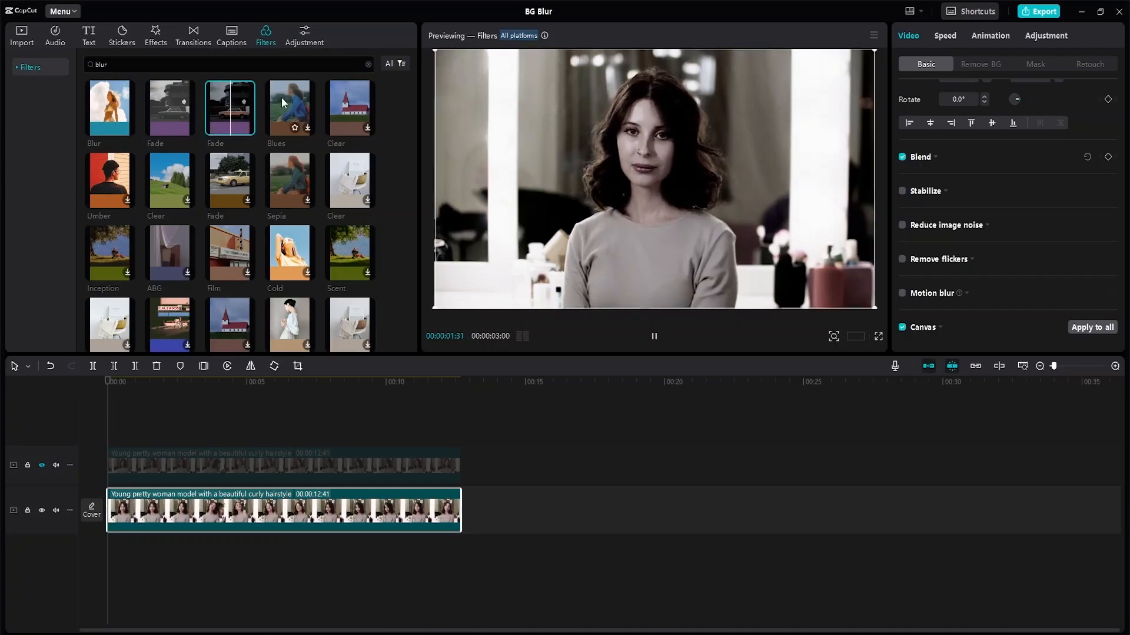
click(347, 108)
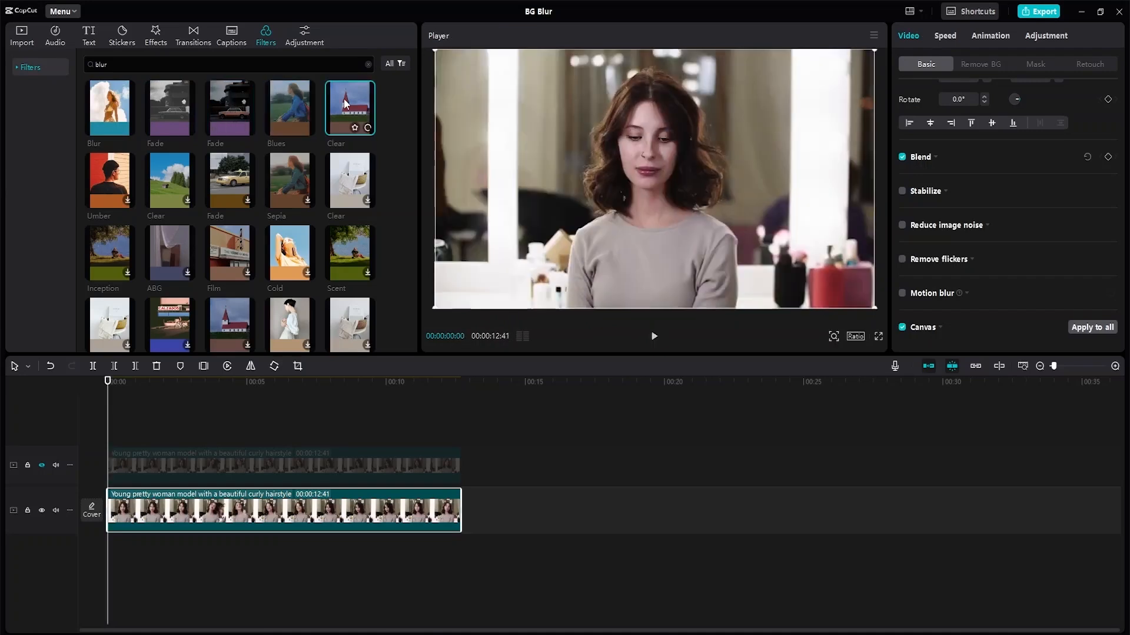
click(108, 175)
click(161, 171)
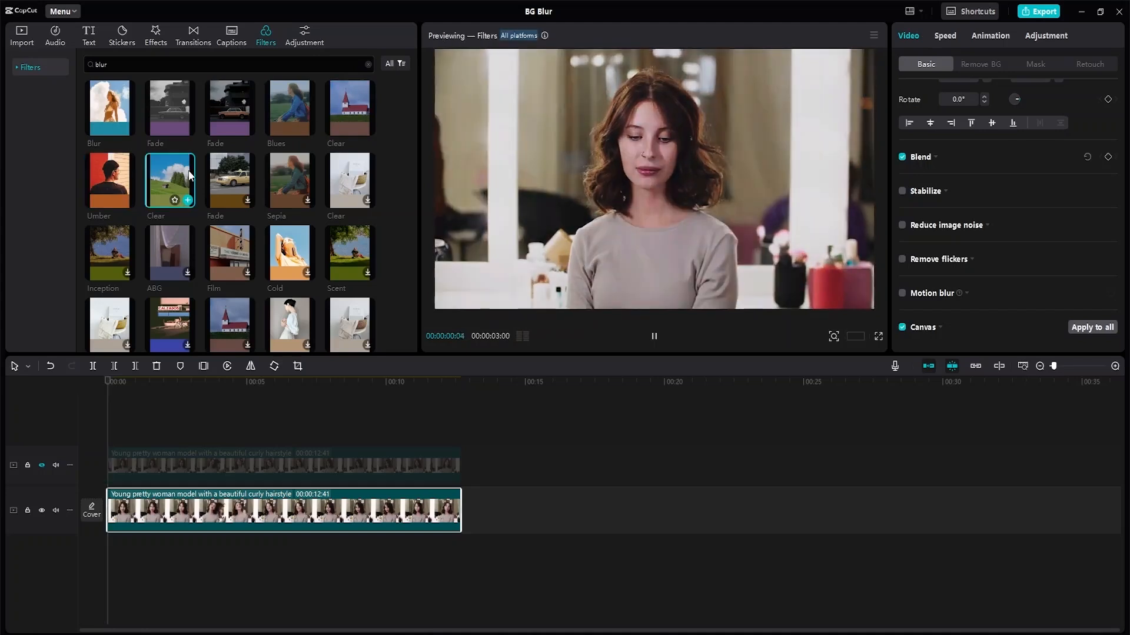
click(271, 175)
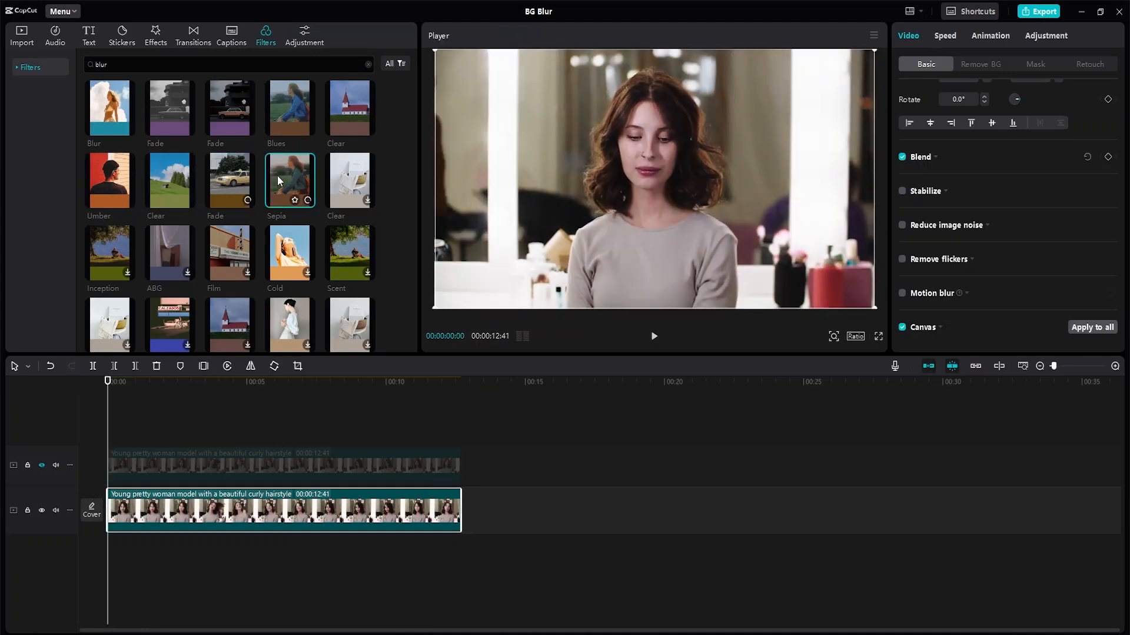
scroll(256, 223, down, 3)
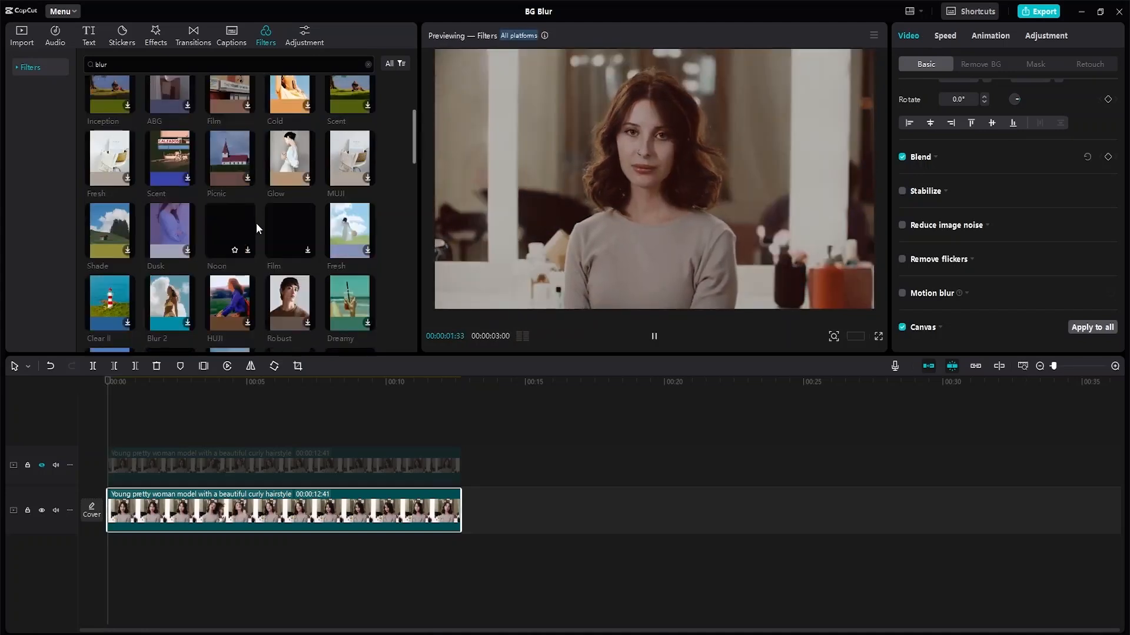
scroll(331, 212, down, 4)
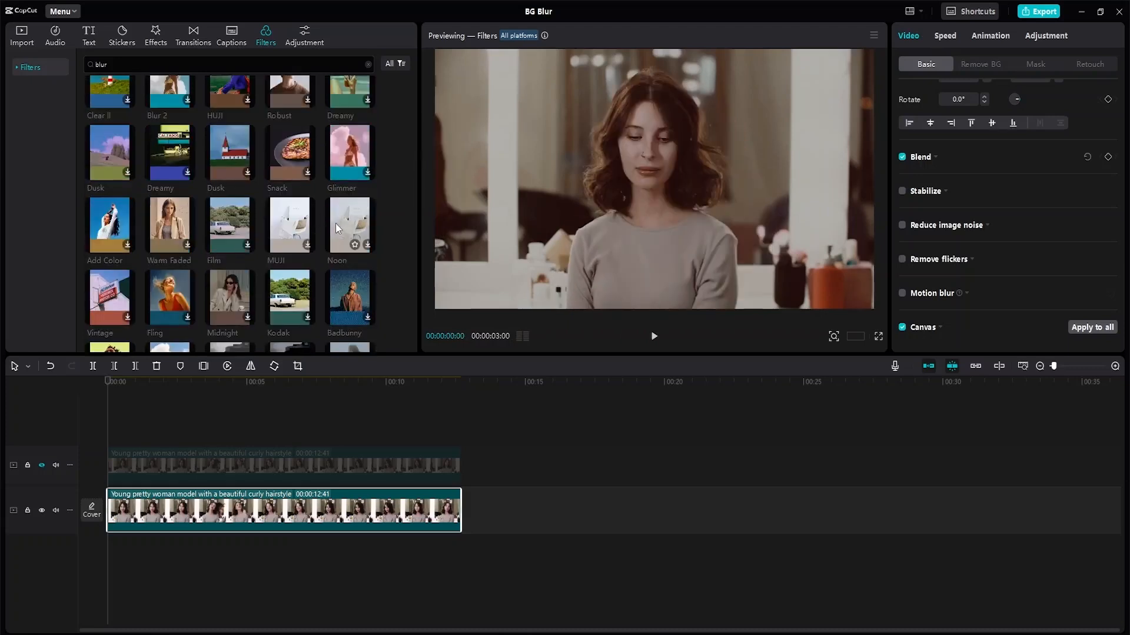
scroll(334, 223, up, 5)
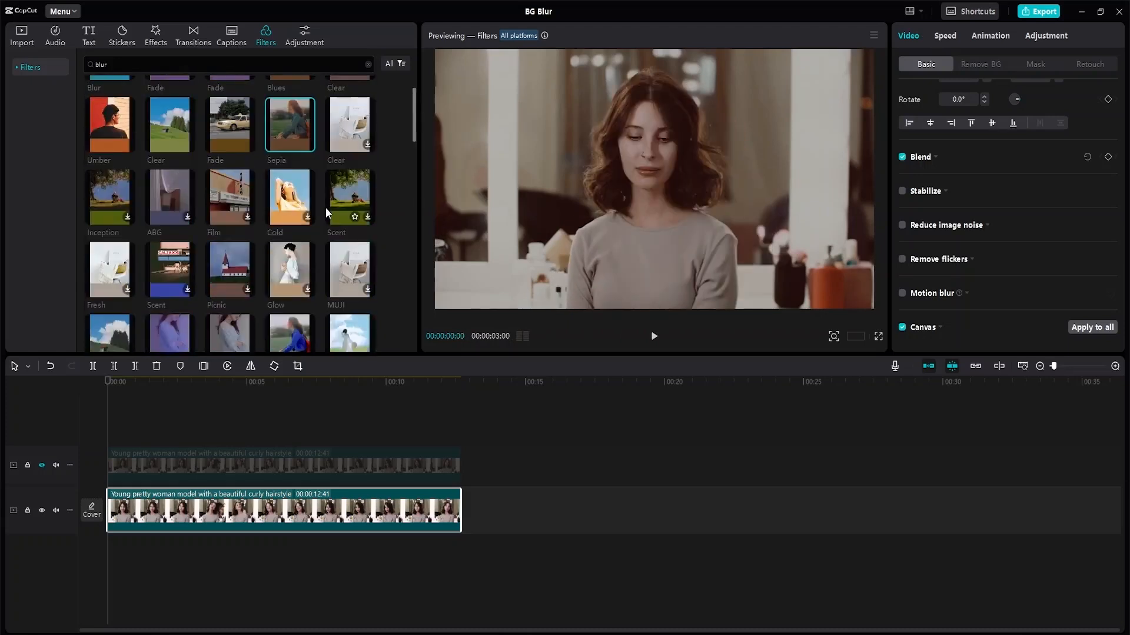
- Search the video effects for "blur" and preview both Blur effects, the diamond zoom and Zoom Lens on the clip
click(156, 38)
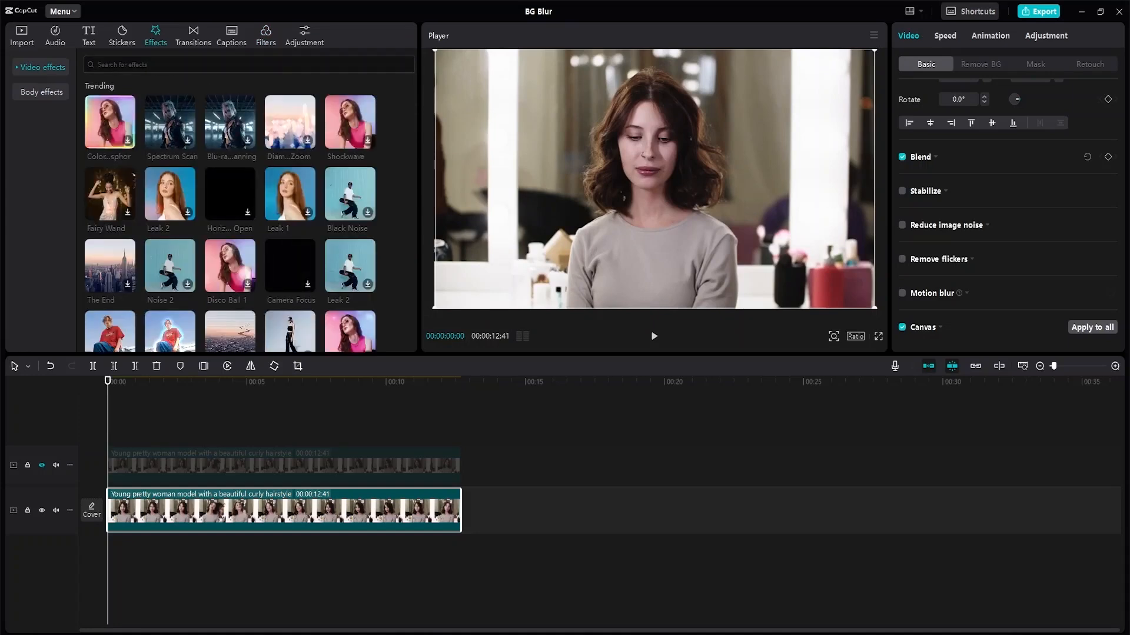
text(blur)
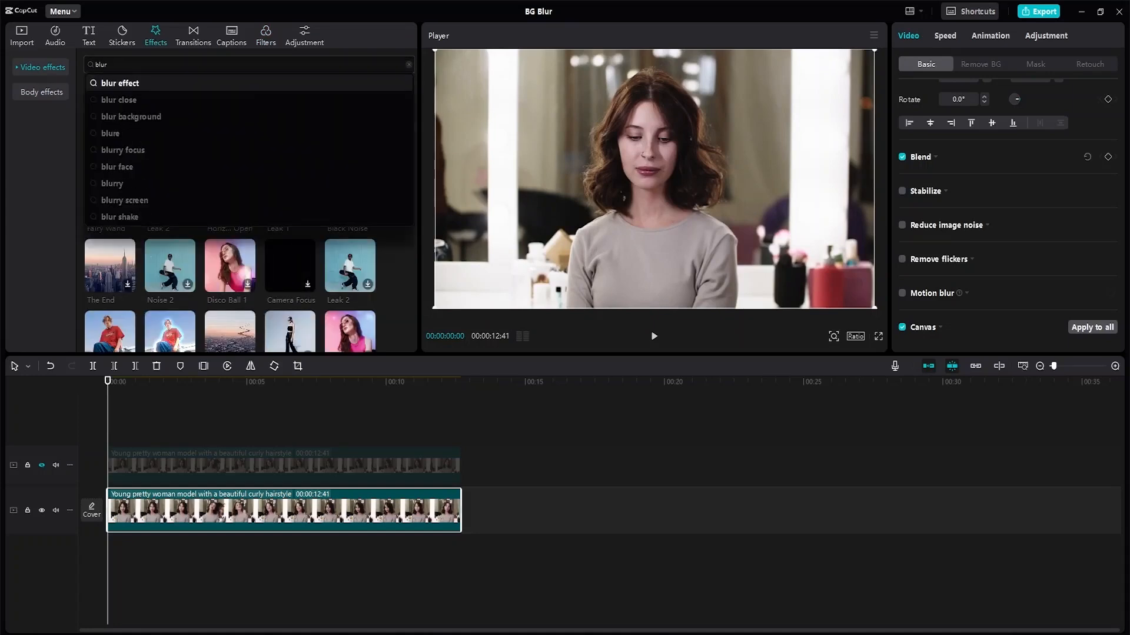
key(Return)
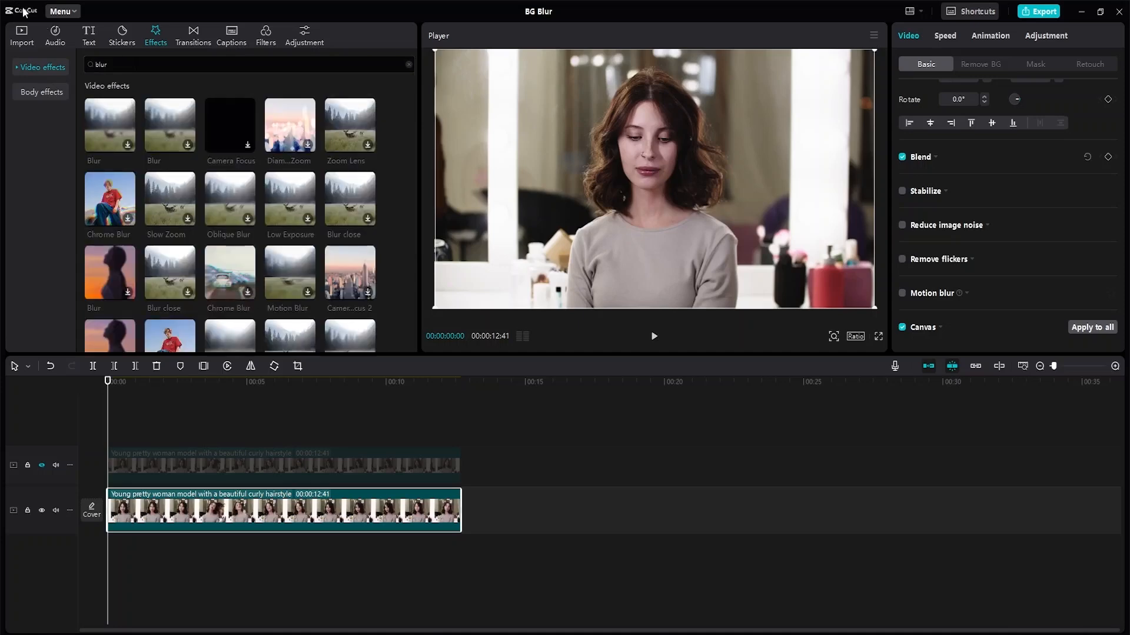
click(159, 113)
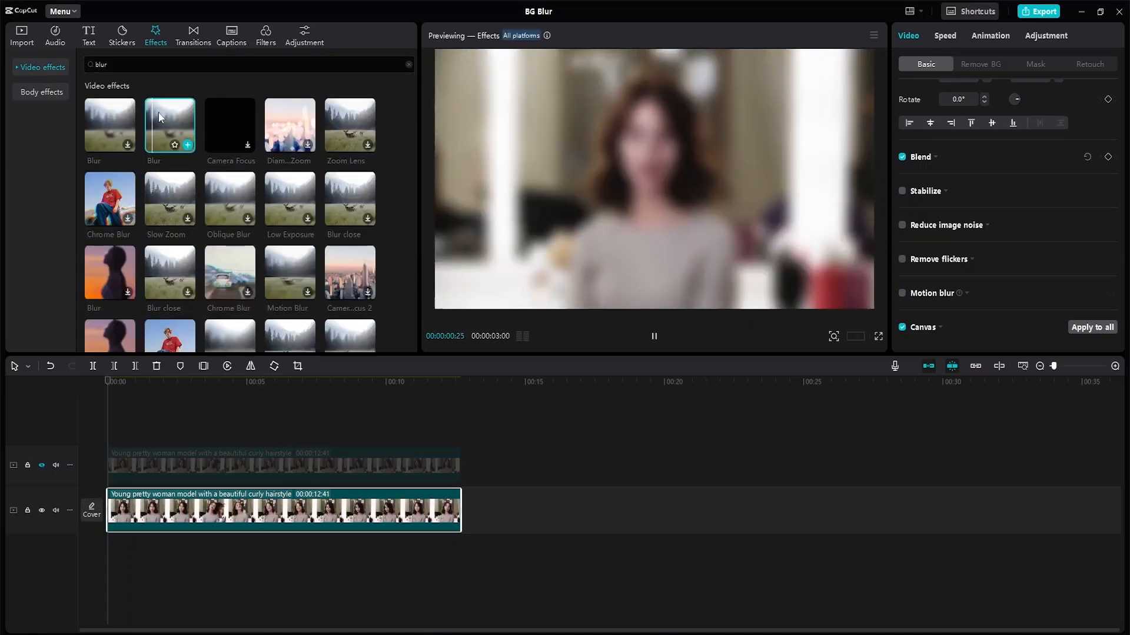
click(116, 116)
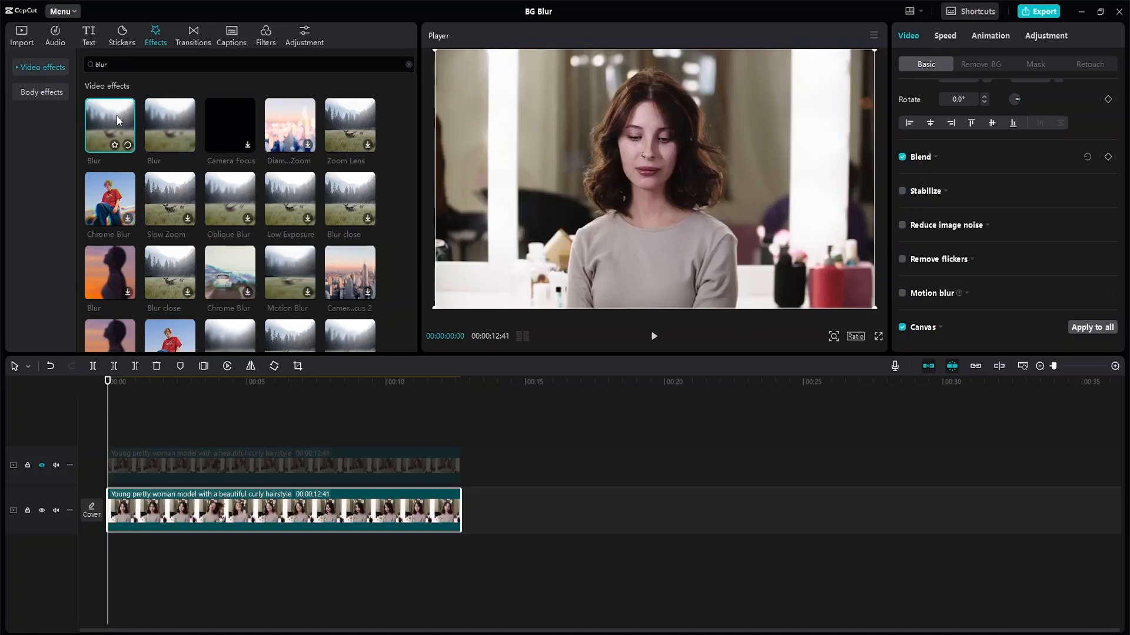
click(287, 117)
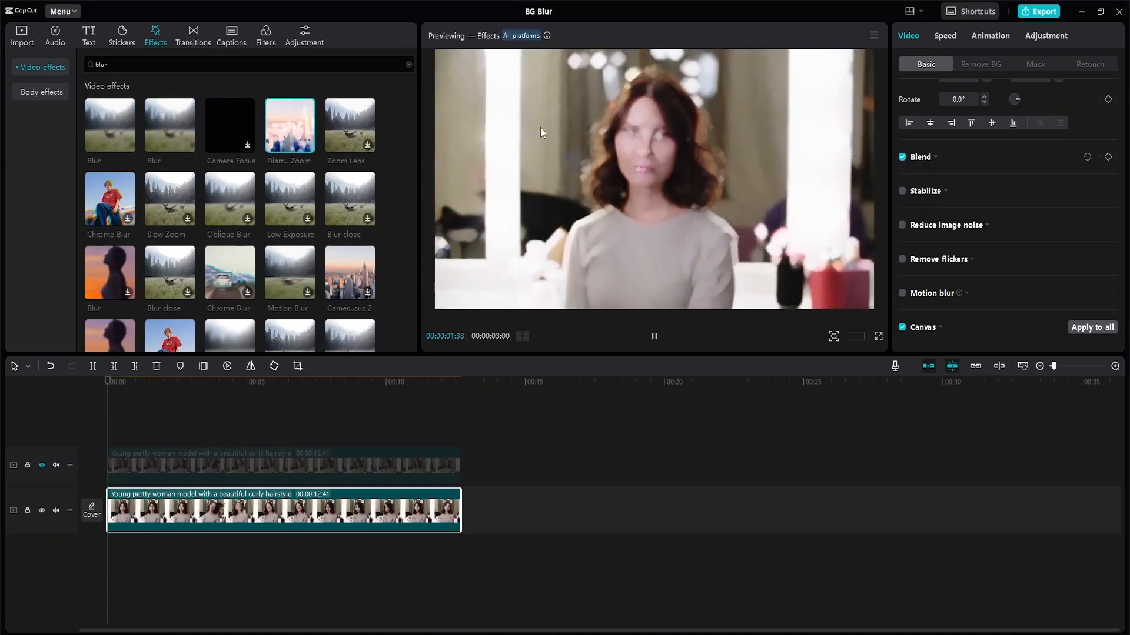
click(344, 122)
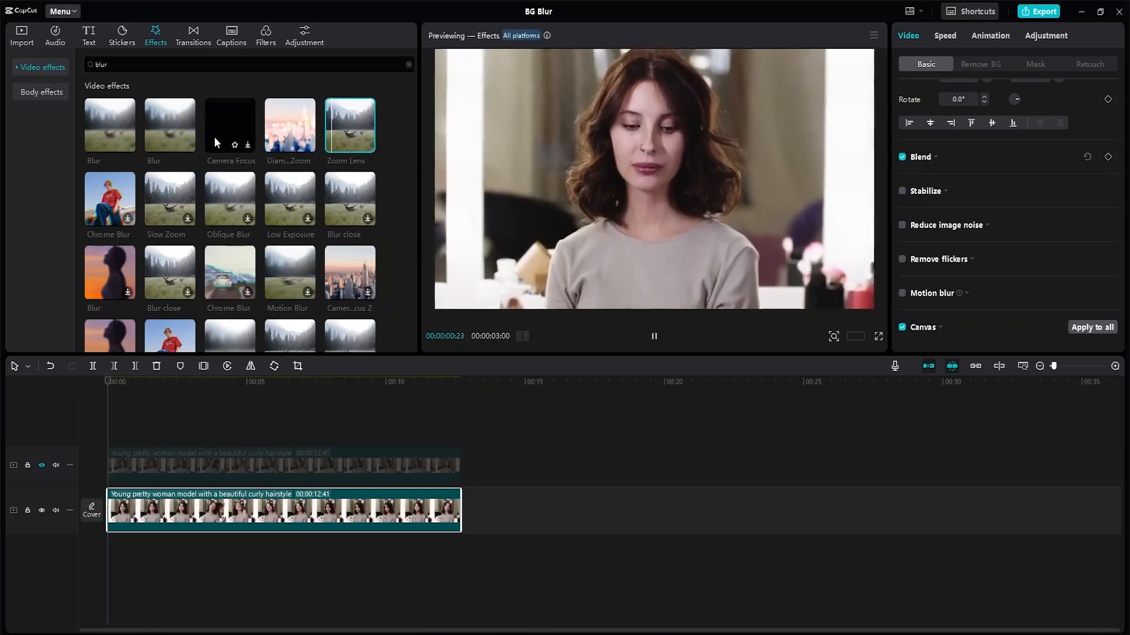
click(185, 135)
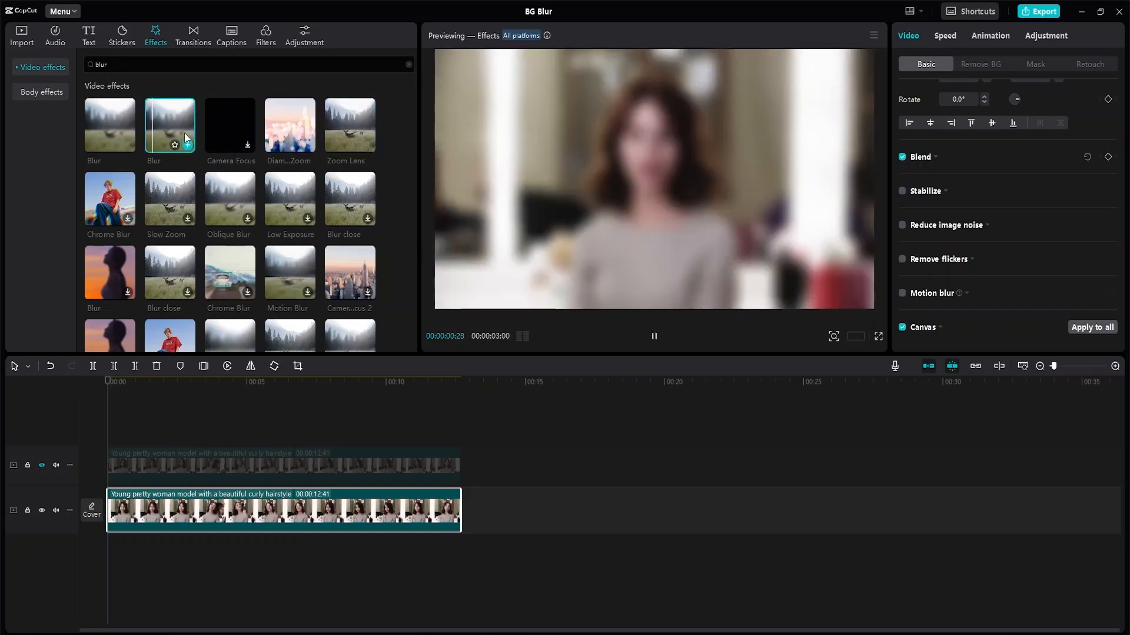
- Place the second Blur video effect on a track between the two clips and stretch it over the lower clip's full length
drag(179, 125, 592, 468)
drag(405, 468, 408, 442)
drag(634, 476, 457, 442)
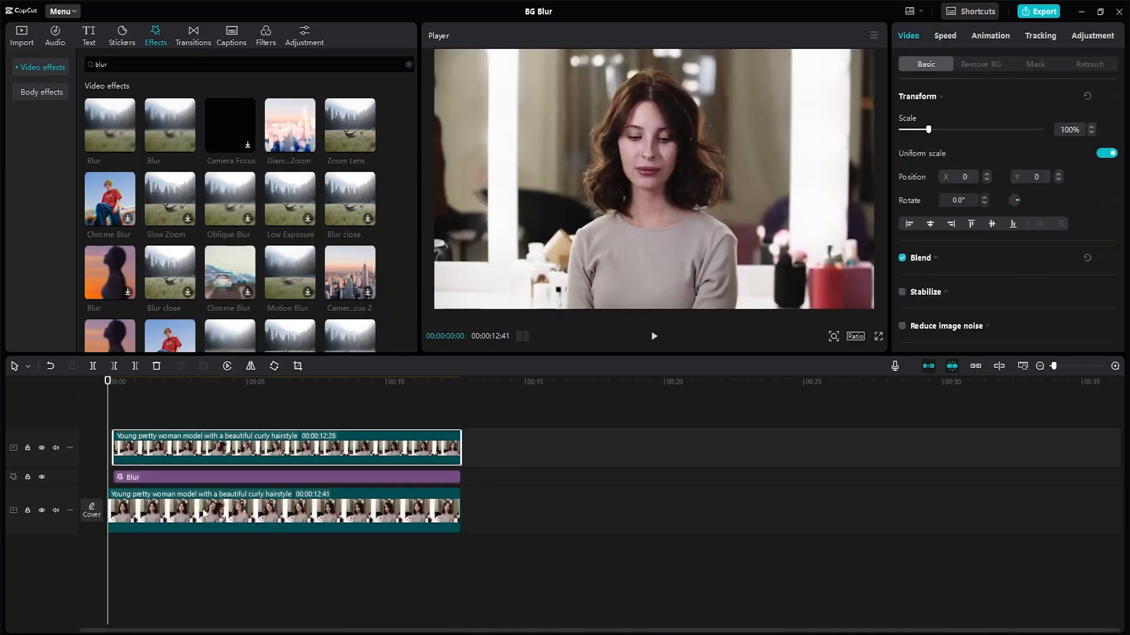
drag(114, 481, 106, 479)
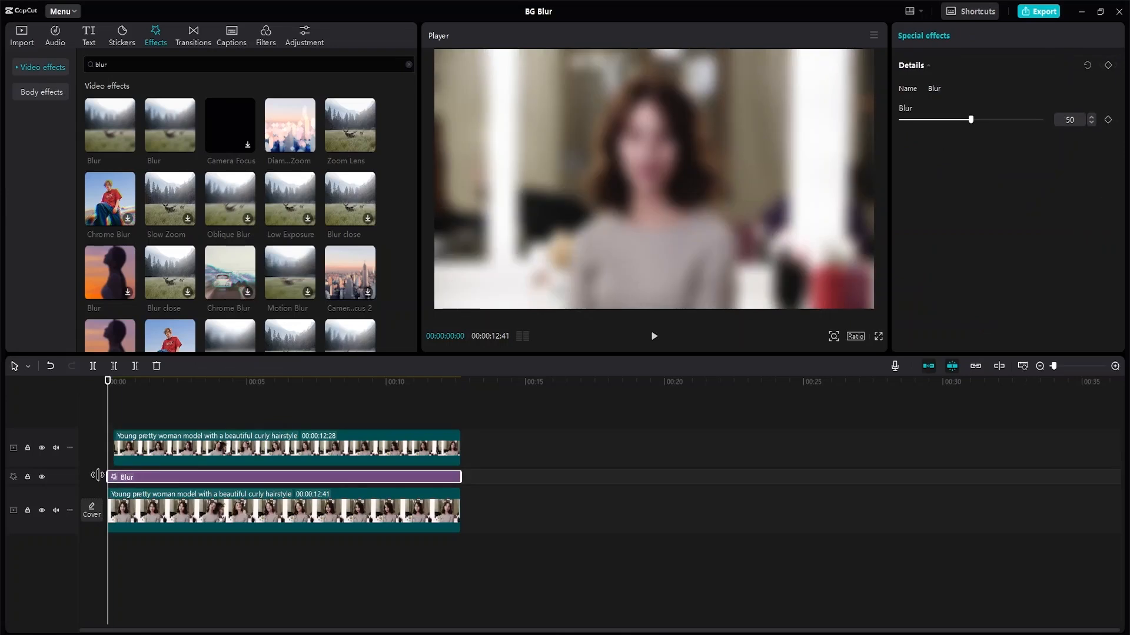
- Align the upper clip's start and end with the Blur effect and lower clip at 00:00:12:41, and play the composite through
click(116, 439)
click(105, 509)
drag(115, 443, 83, 447)
drag(226, 442, 217, 447)
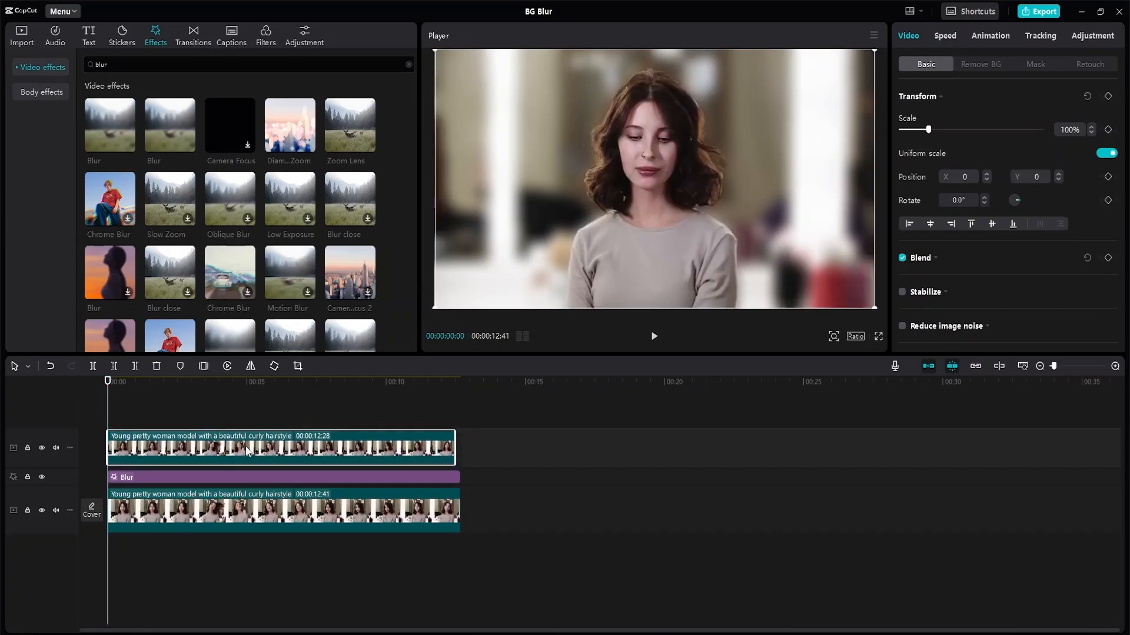
drag(455, 448, 469, 445)
drag(459, 475, 460, 476)
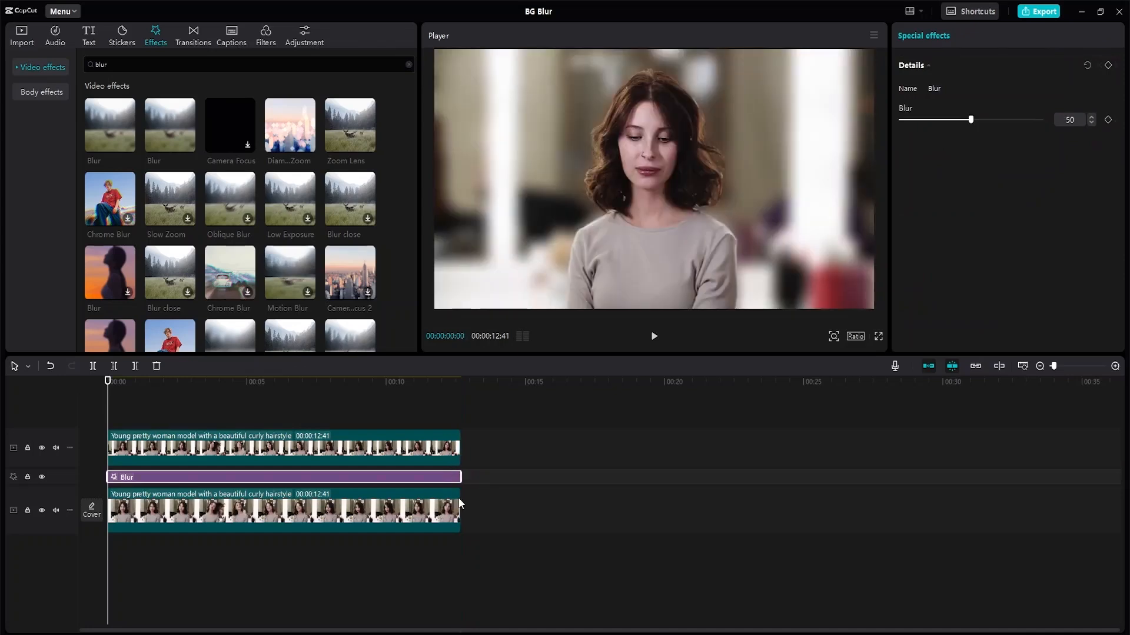
click(459, 503)
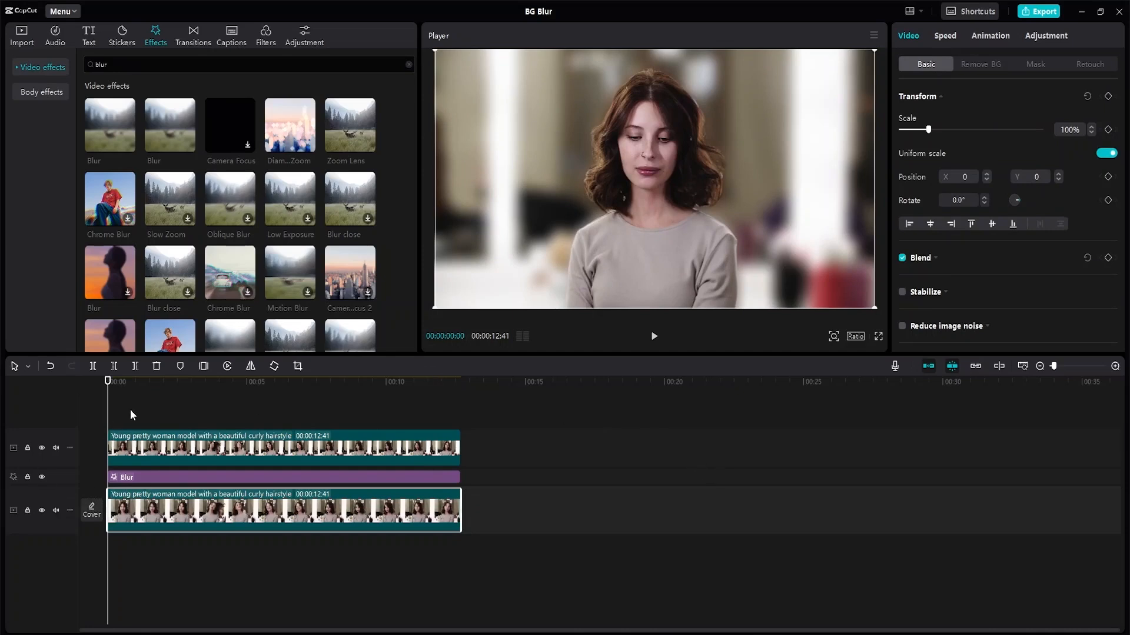
click(654, 336)
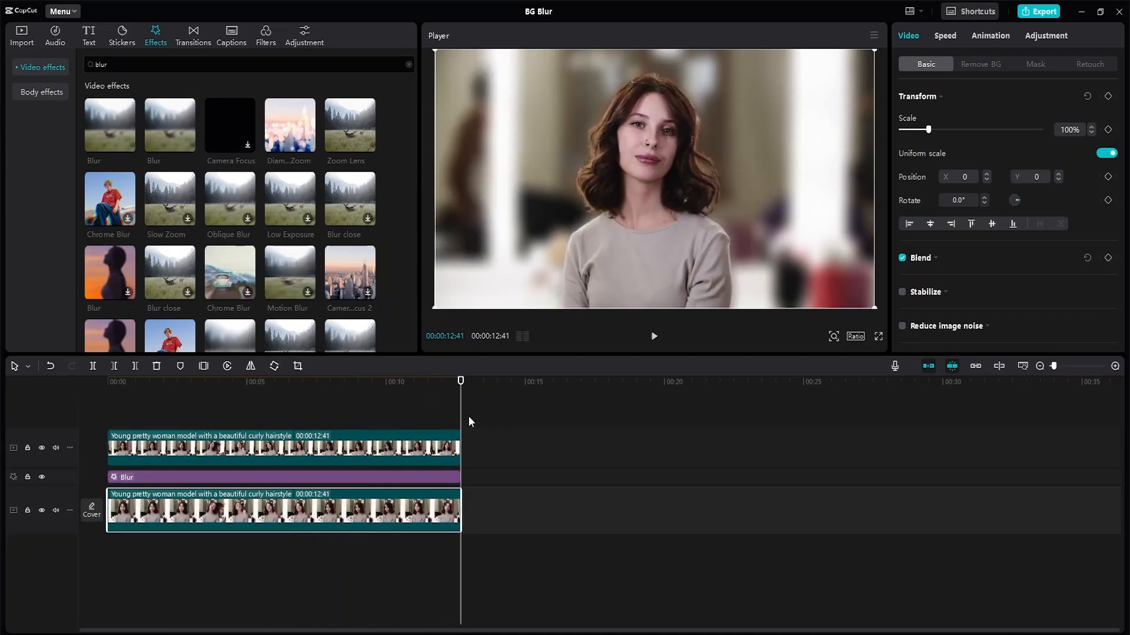
- Trim the ends of the upper clip, the Blur effect and the lower clip to 00:00:09:57
drag(463, 442, 387, 446)
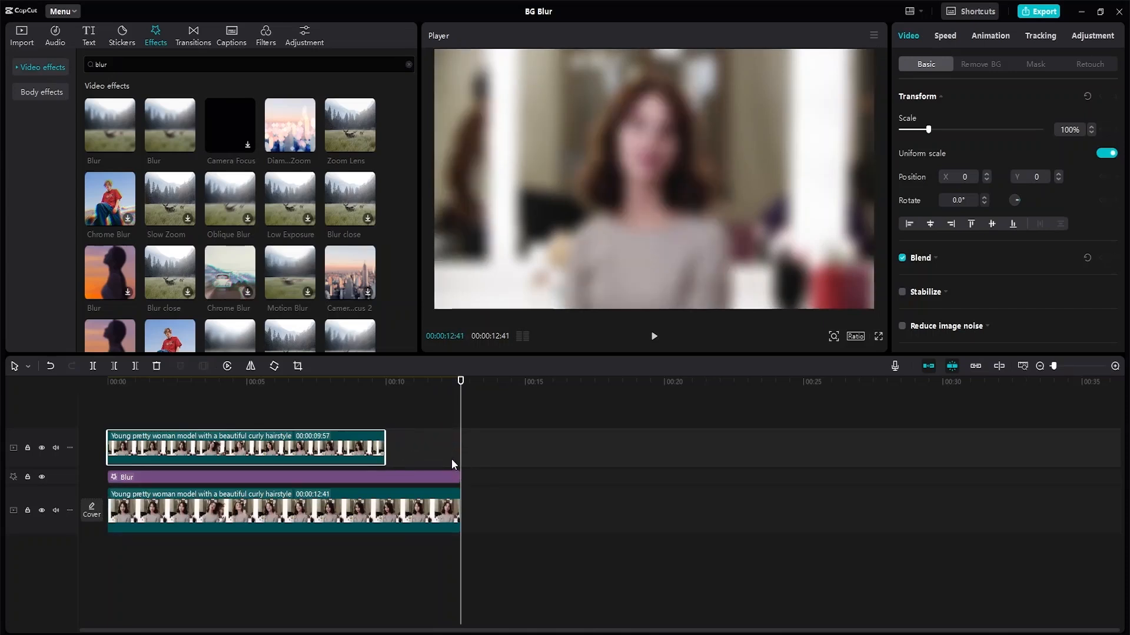
drag(463, 480, 385, 477)
drag(459, 503, 385, 501)
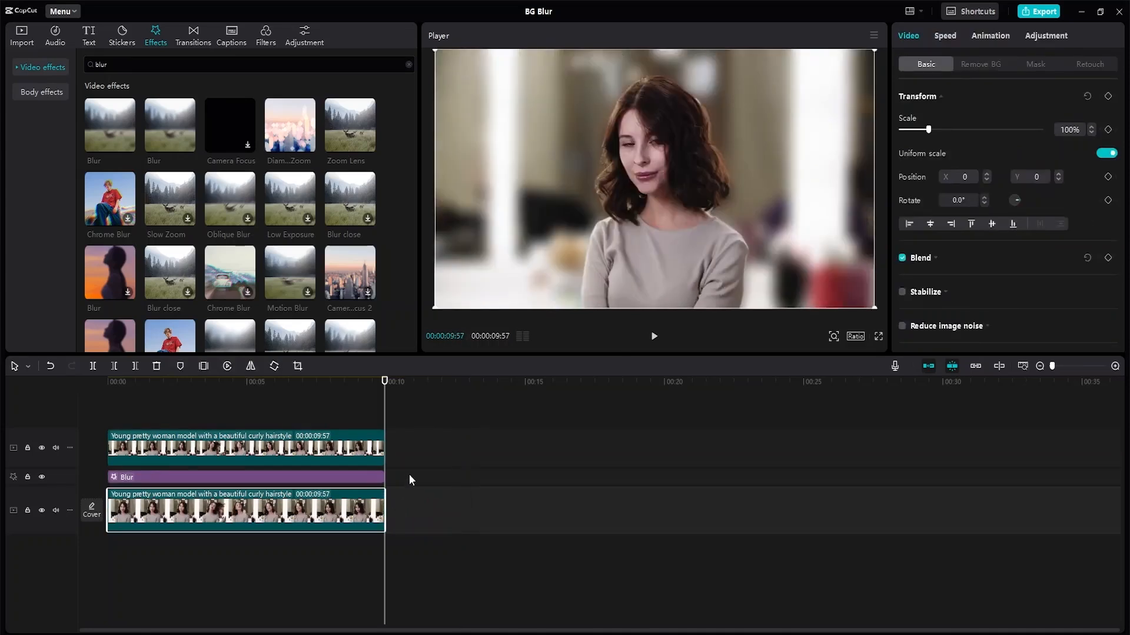
click(443, 481)
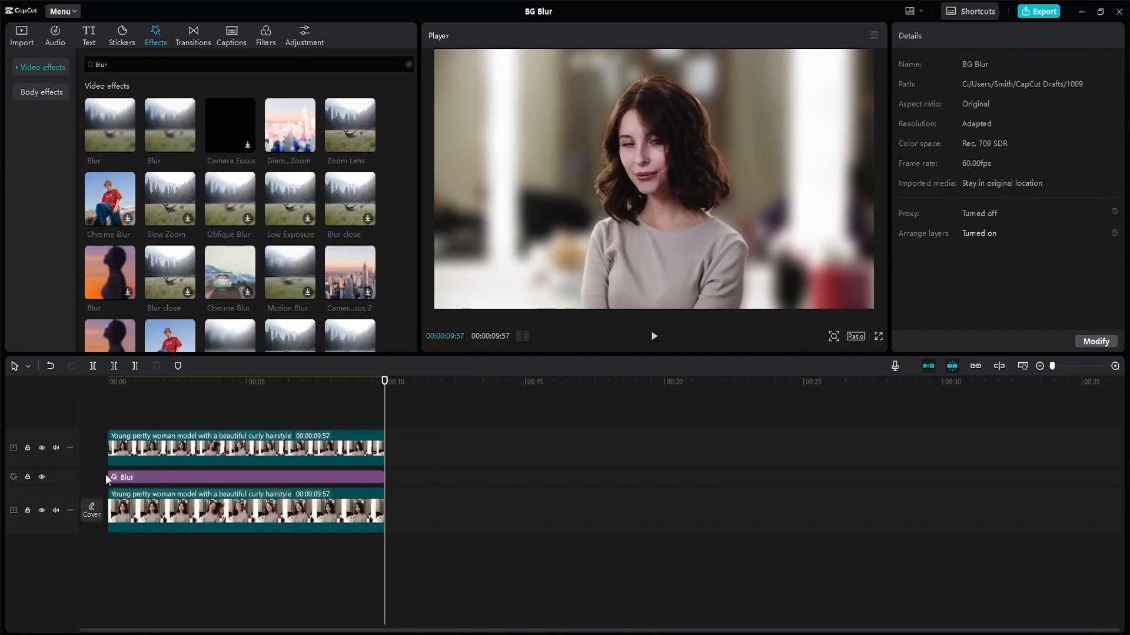
- Shorten the Blur effect slightly at both ends and play the opening seconds from the timeline start
drag(109, 479, 116, 473)
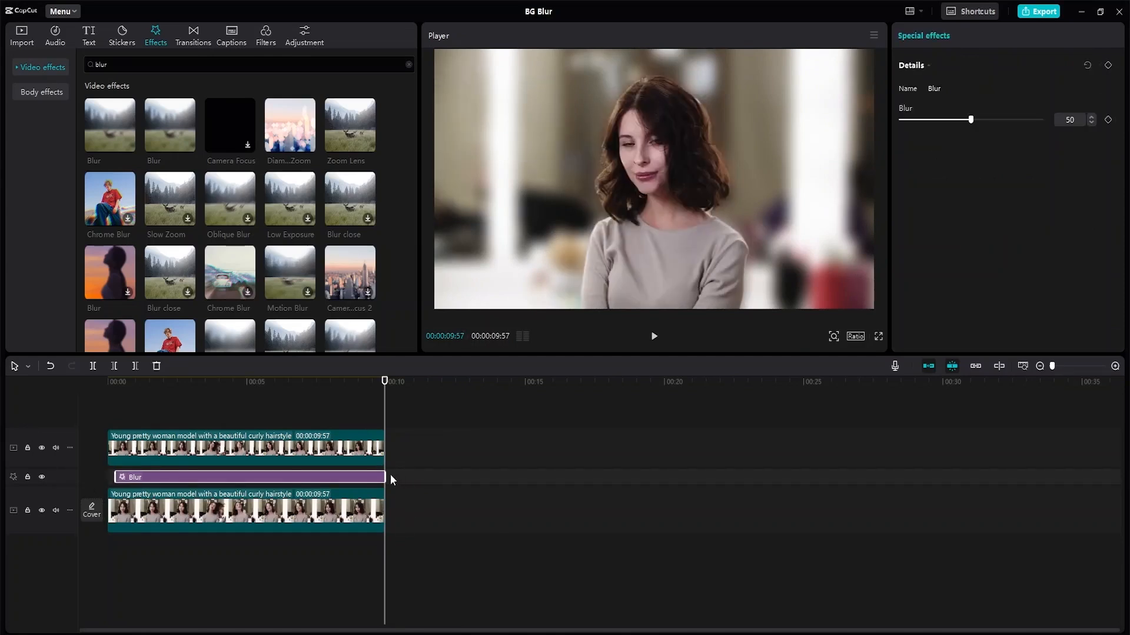
drag(385, 475, 380, 476)
drag(385, 385, 2, 381)
key(space)
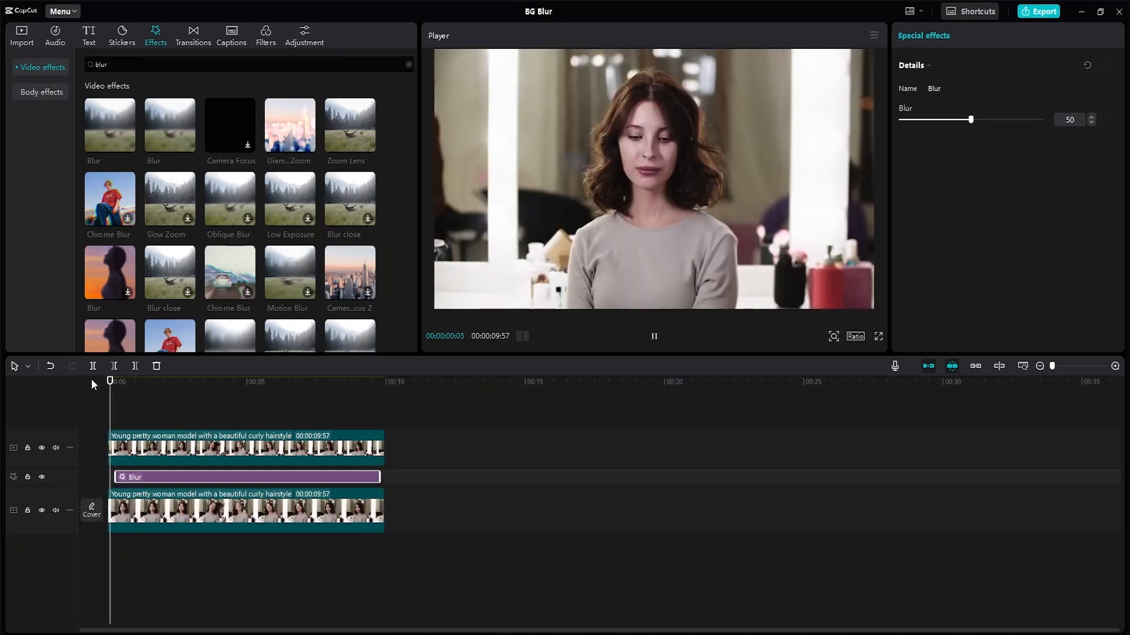
key(space)
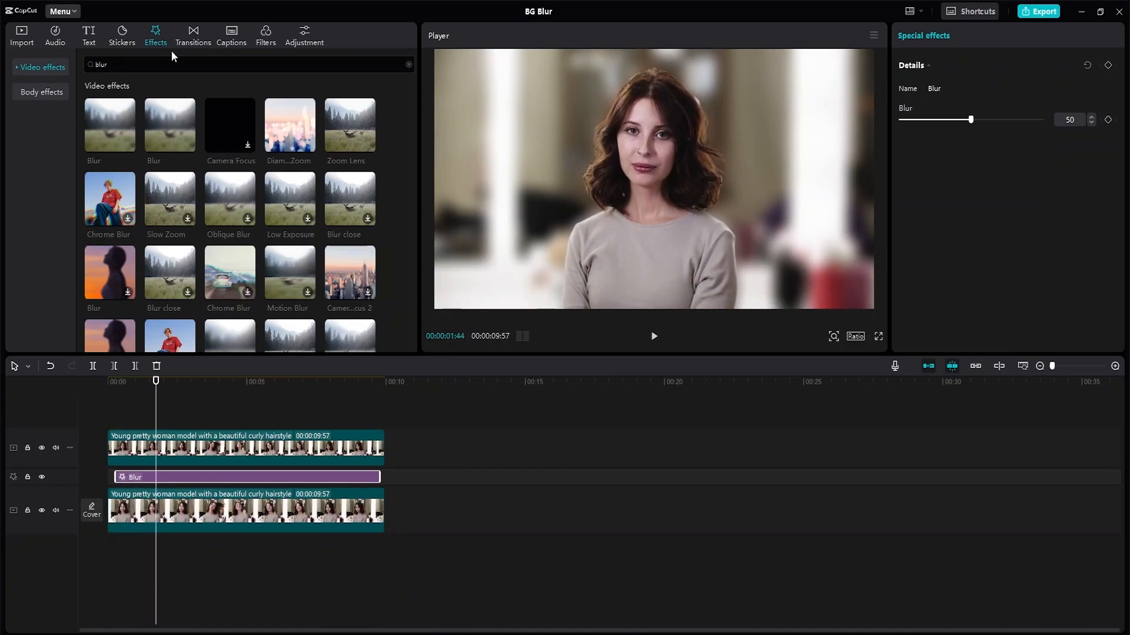
- Try to add the Recorder and Ink transitions, placing Ink at the start of the Blur effect
click(196, 39)
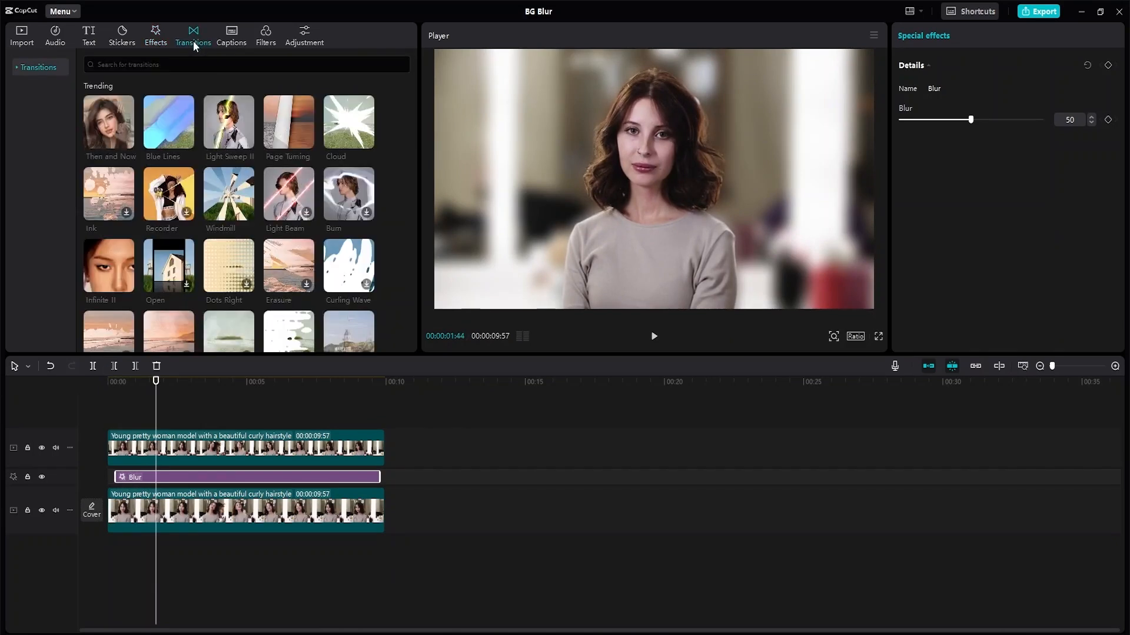
mouse_move(172, 147)
mouse_move(170, 202)
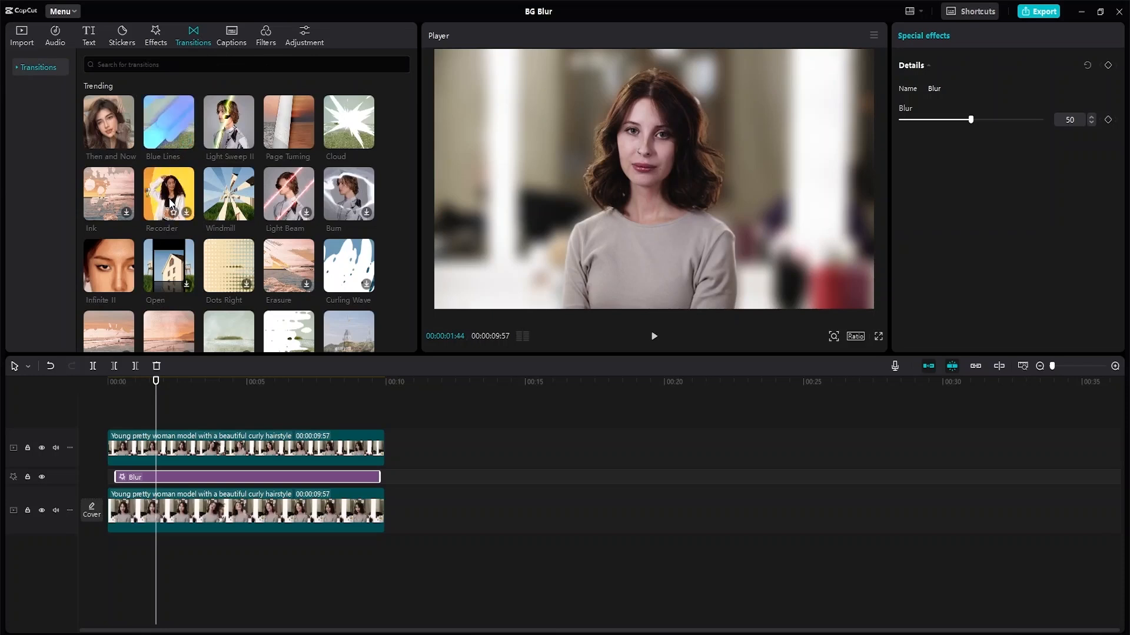
click(170, 202)
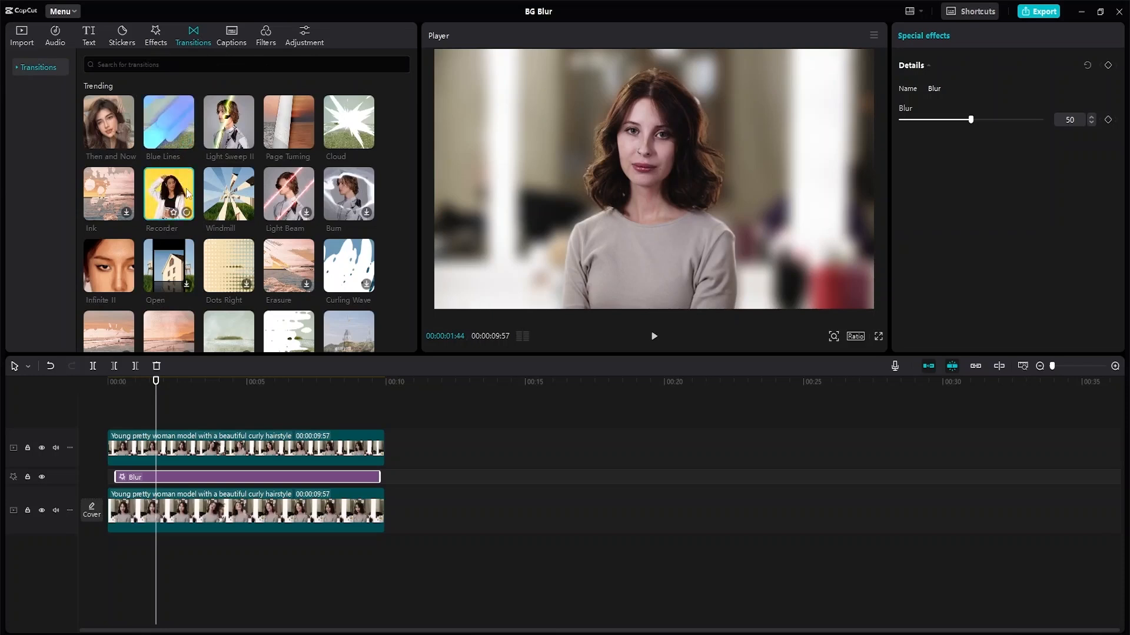
click(111, 191)
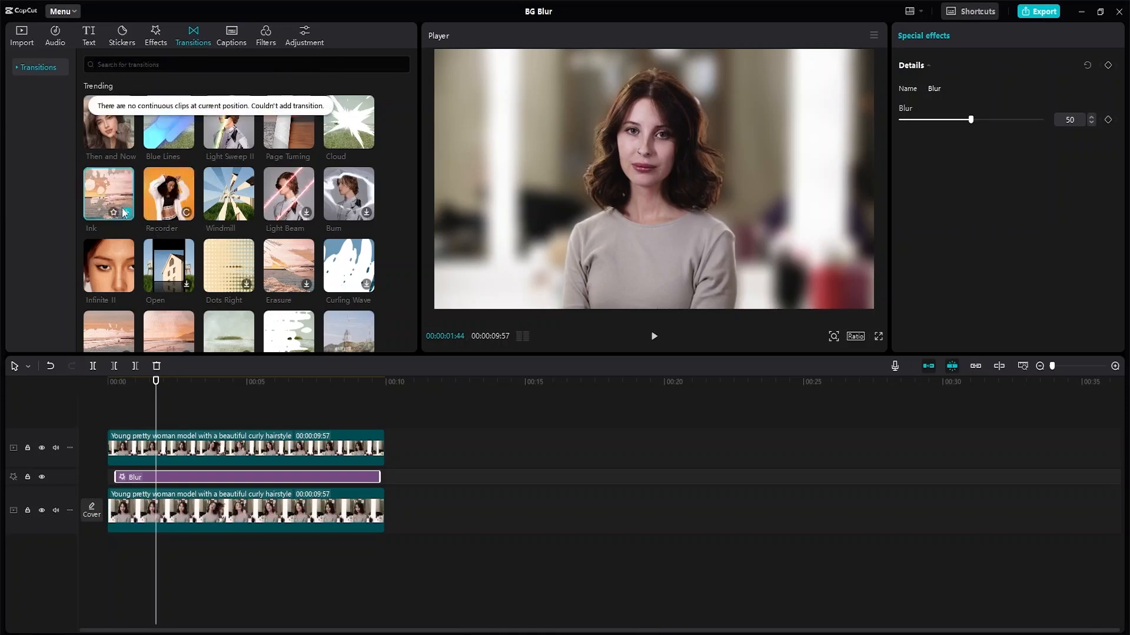
mouse_move(112, 196)
mouse_down()
mouse_move(128, 412)
mouse_move(115, 476)
mouse_up()
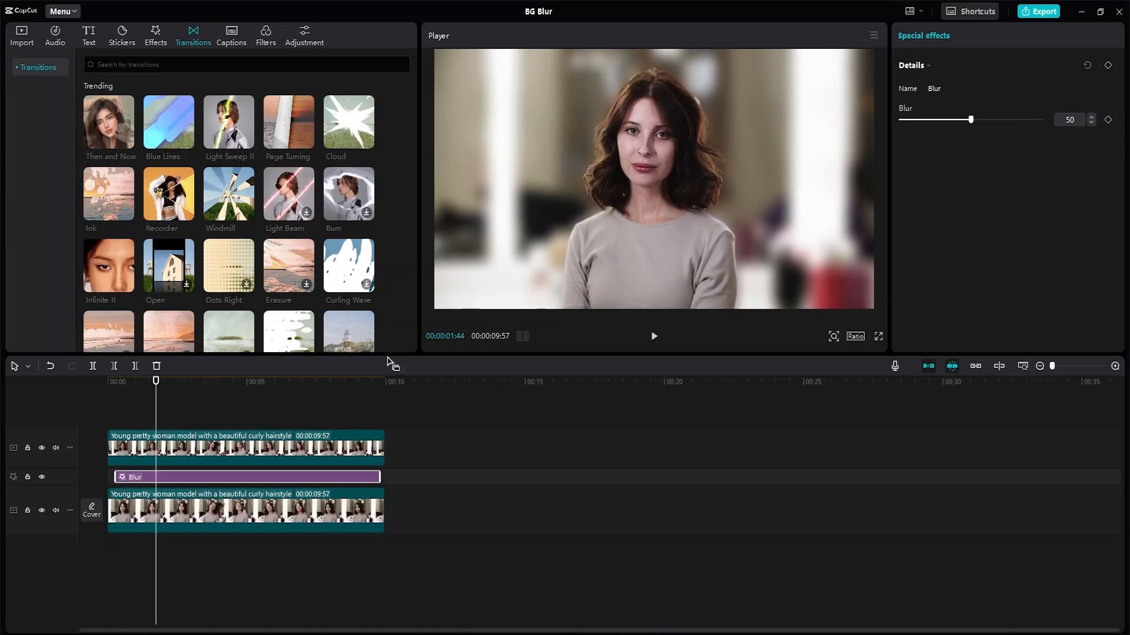
- Extend both ends of the Blur effect to match the full length of the two clips
drag(154, 389, 107, 388)
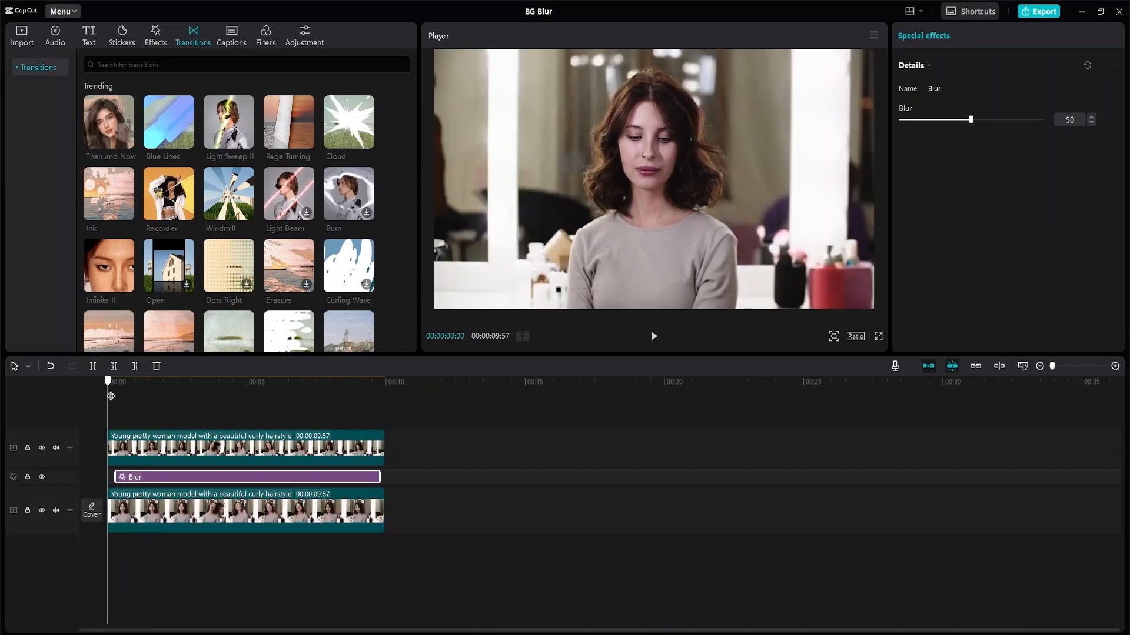
drag(114, 476, 106, 476)
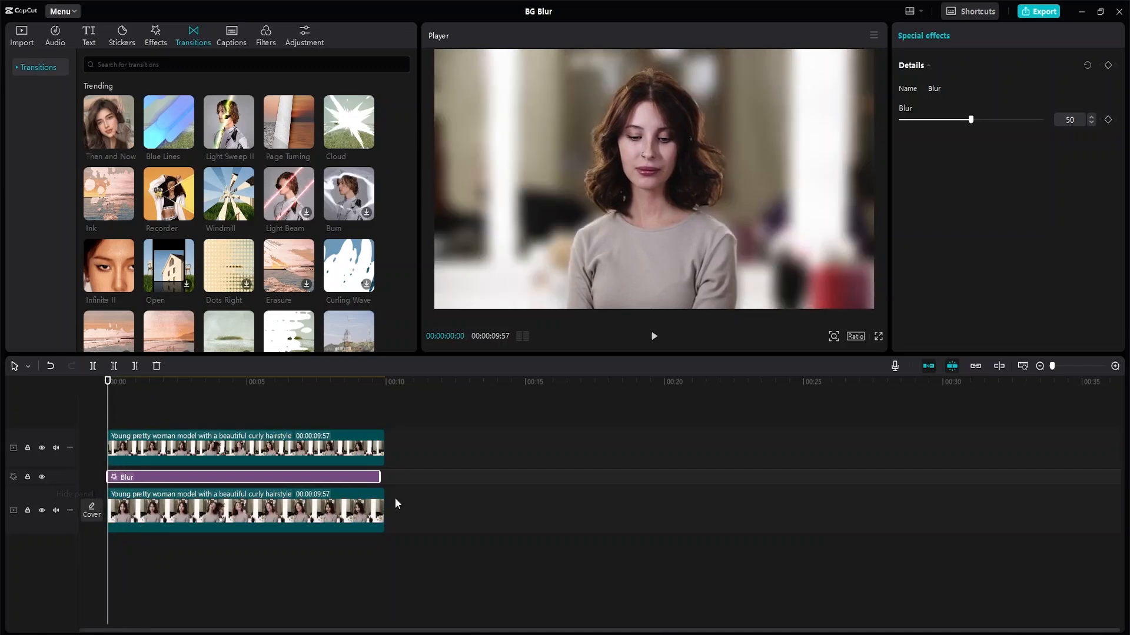
drag(376, 476, 386, 477)
- Keyframe the Blur effect's strength at 0 at the timeline start and 50 at 00:00:01:08
drag(968, 123, 880, 142)
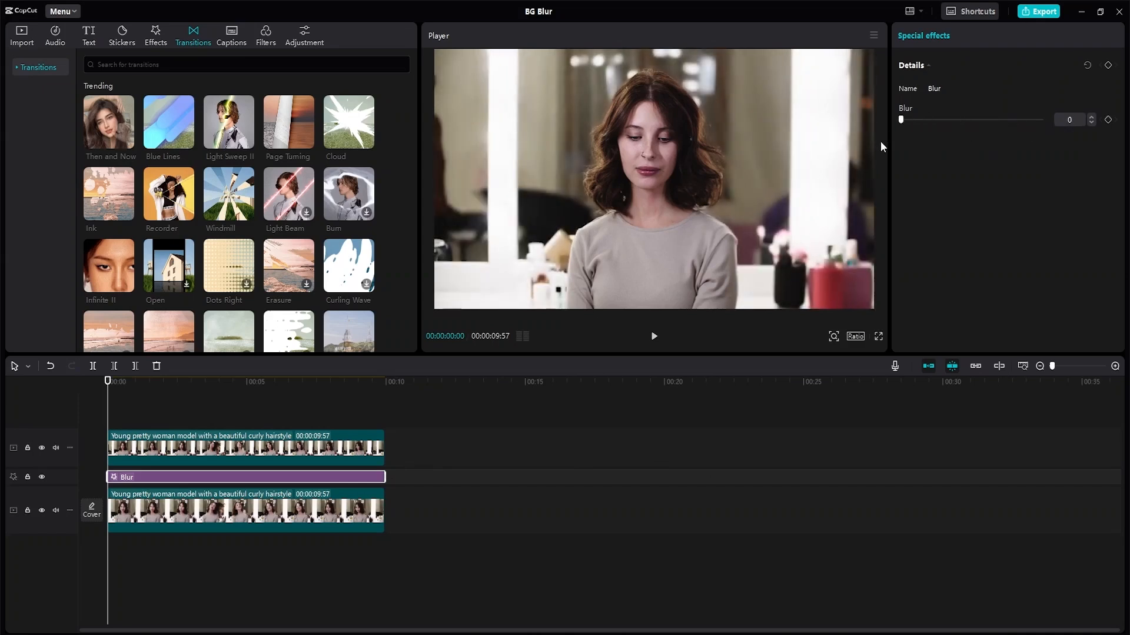
click(1108, 120)
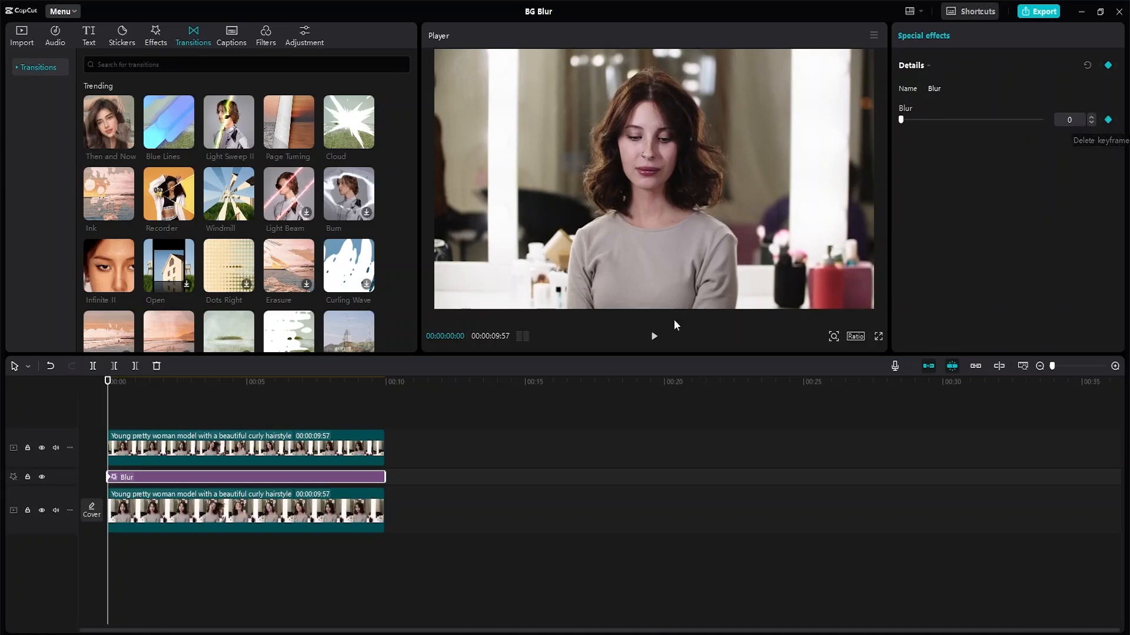
drag(108, 381, 139, 393)
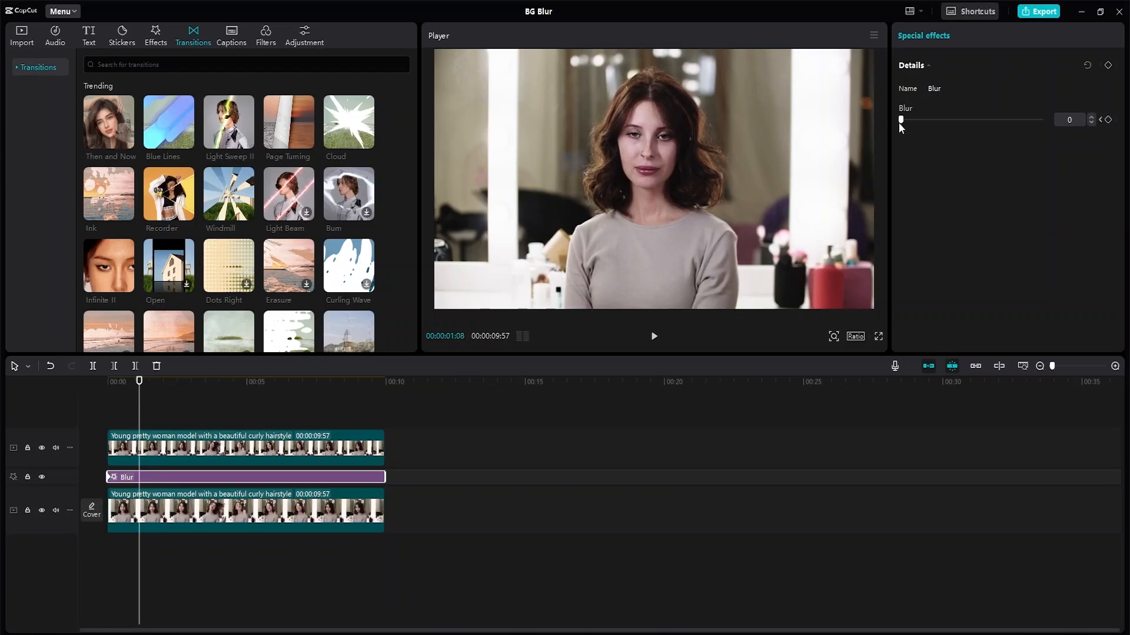
drag(902, 119, 972, 133)
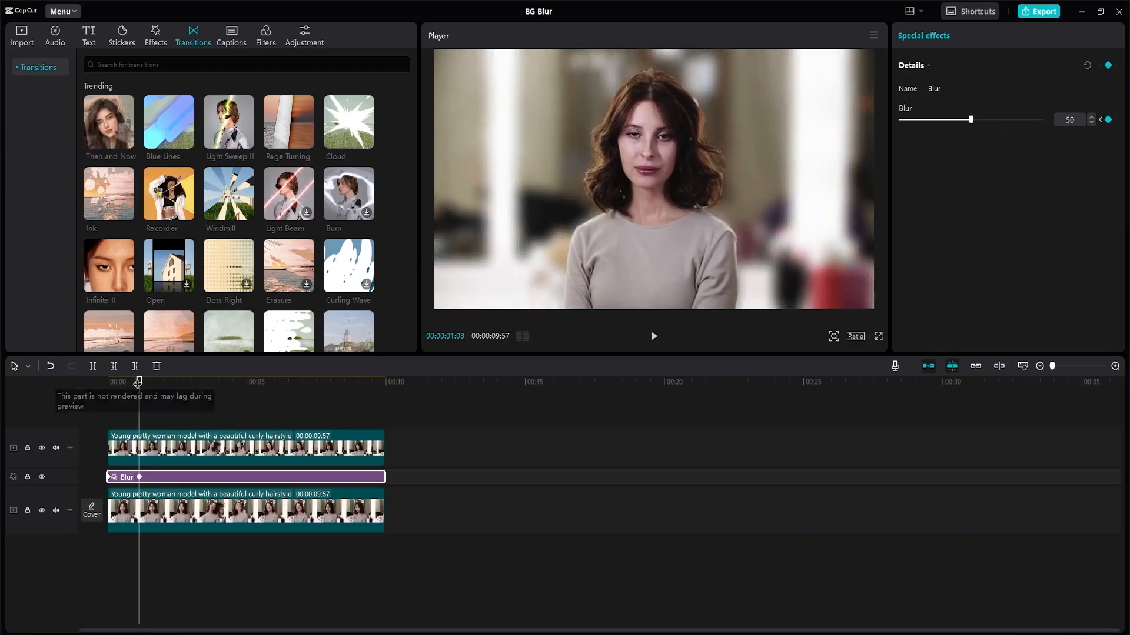
- Keyframe the Blur strength at 50 at 00:00:08:57 and 0 at 00:00:09:57, and play the result from the start
click(272, 381)
drag(288, 379, 356, 386)
click(1110, 122)
drag(361, 383, 385, 384)
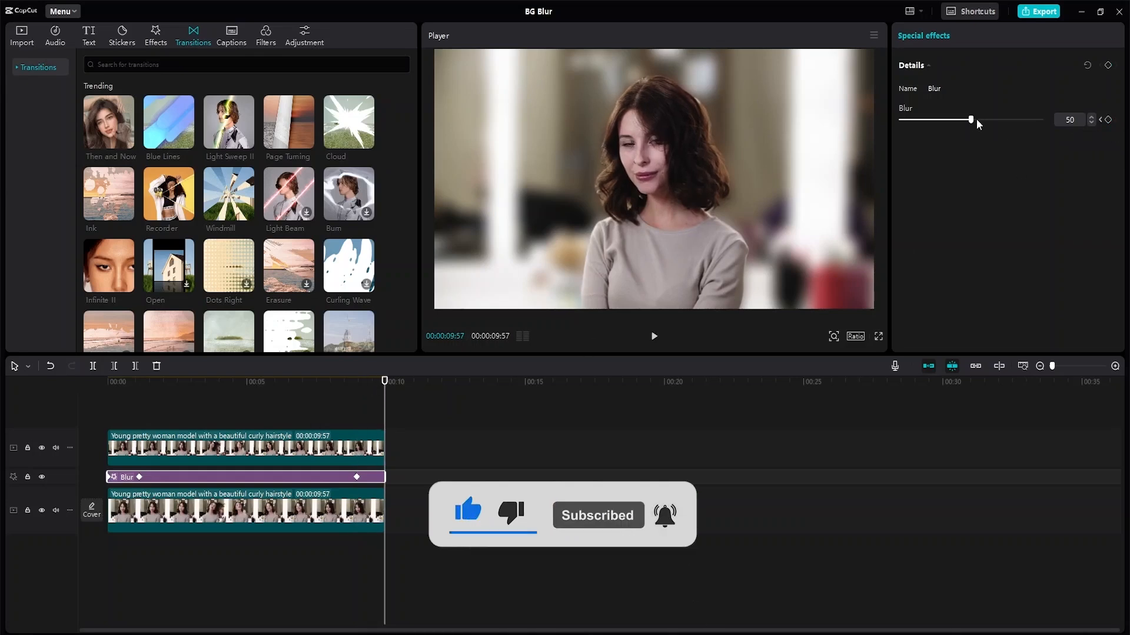
drag(972, 120, 898, 120)
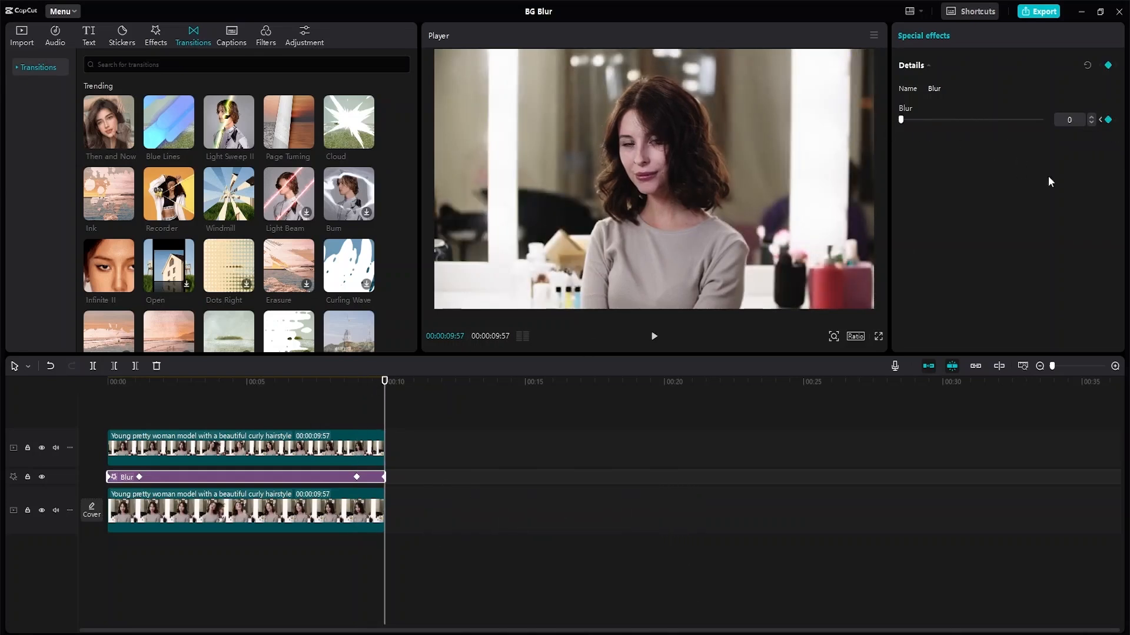
drag(381, 383, 1, 349)
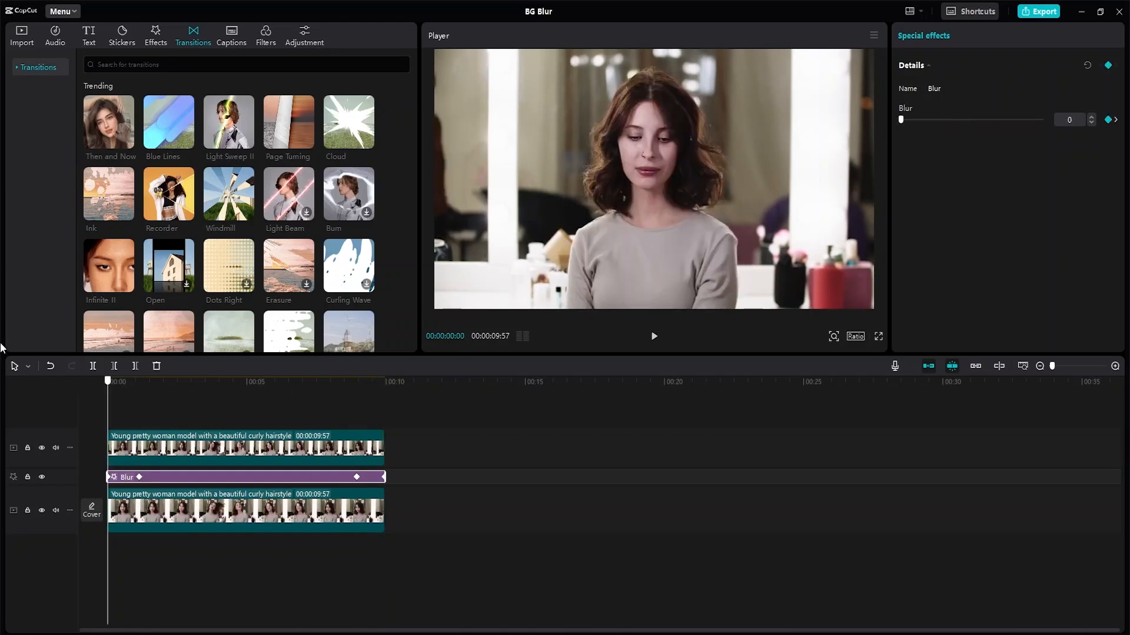
key(space)
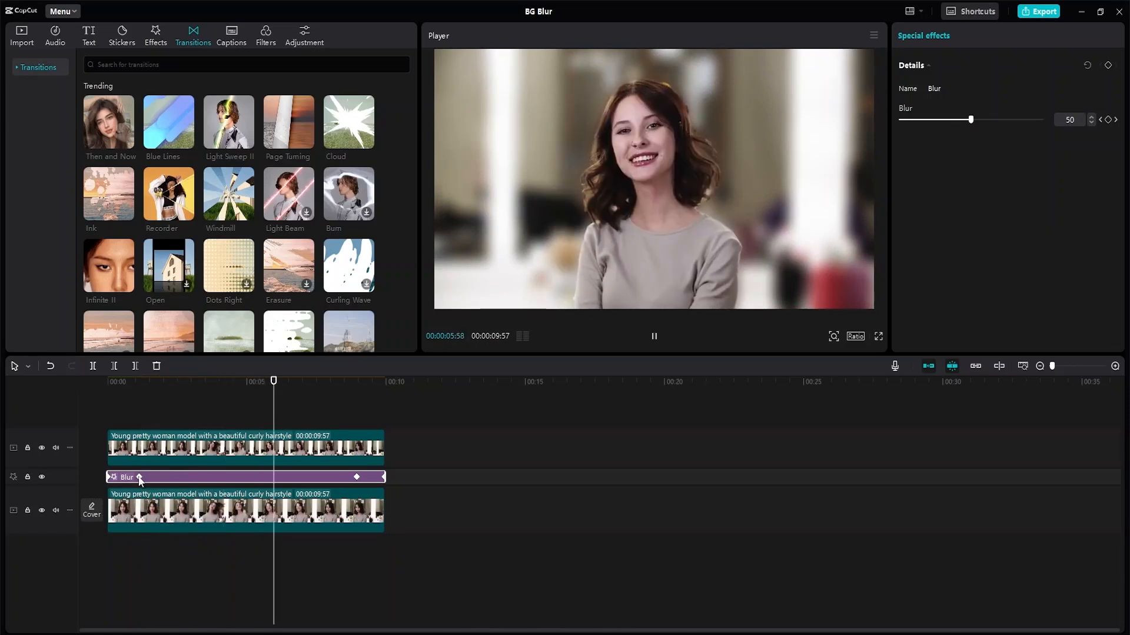
- Move the two inner Blur keyframes to about 3 and 7 seconds and play the timeline from the start
drag(138, 478, 213, 480)
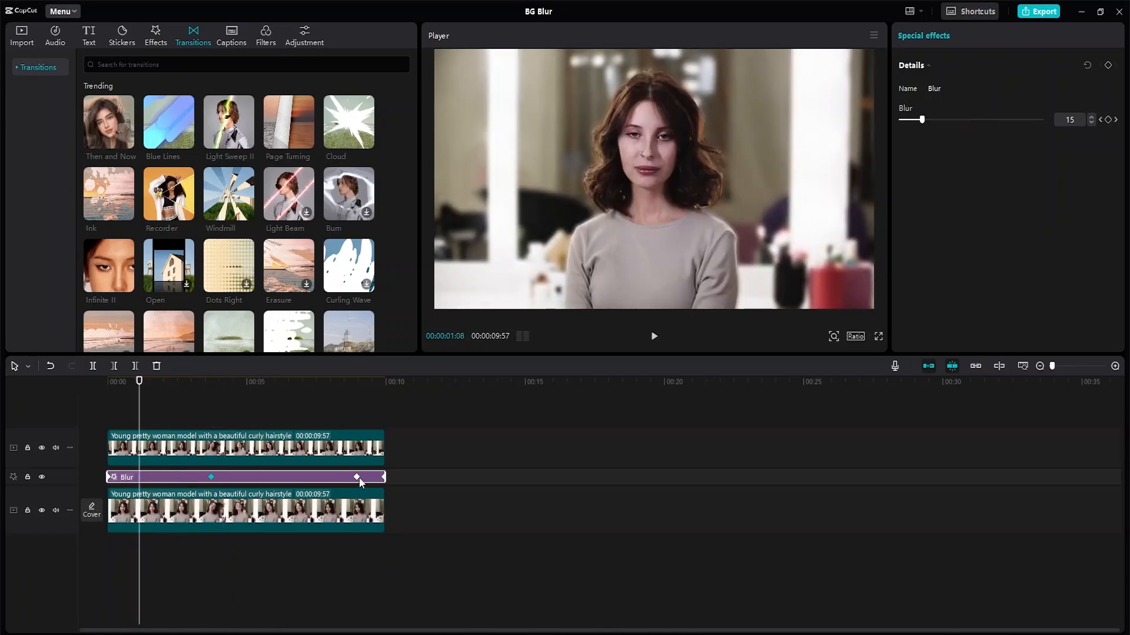
drag(357, 479, 305, 480)
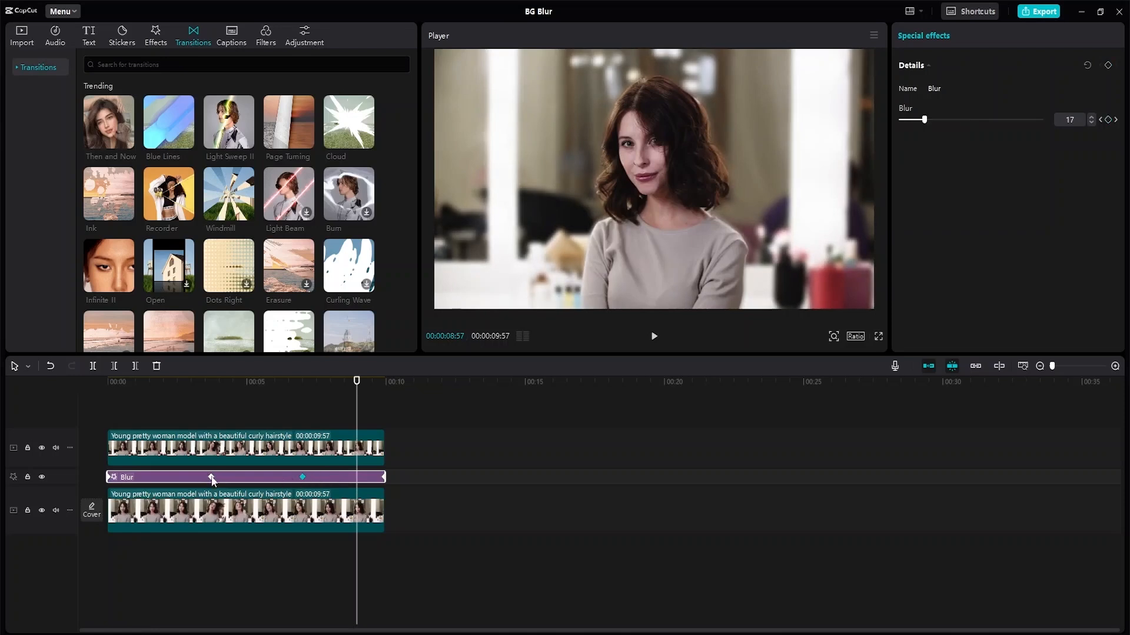
drag(212, 479, 206, 481)
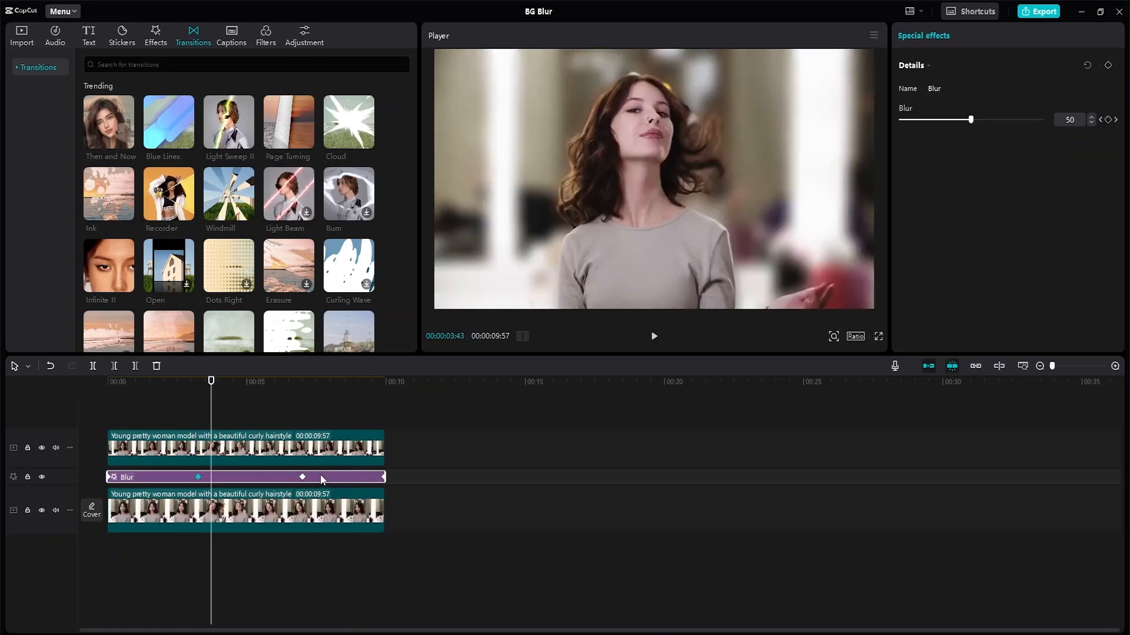
drag(300, 478, 297, 479)
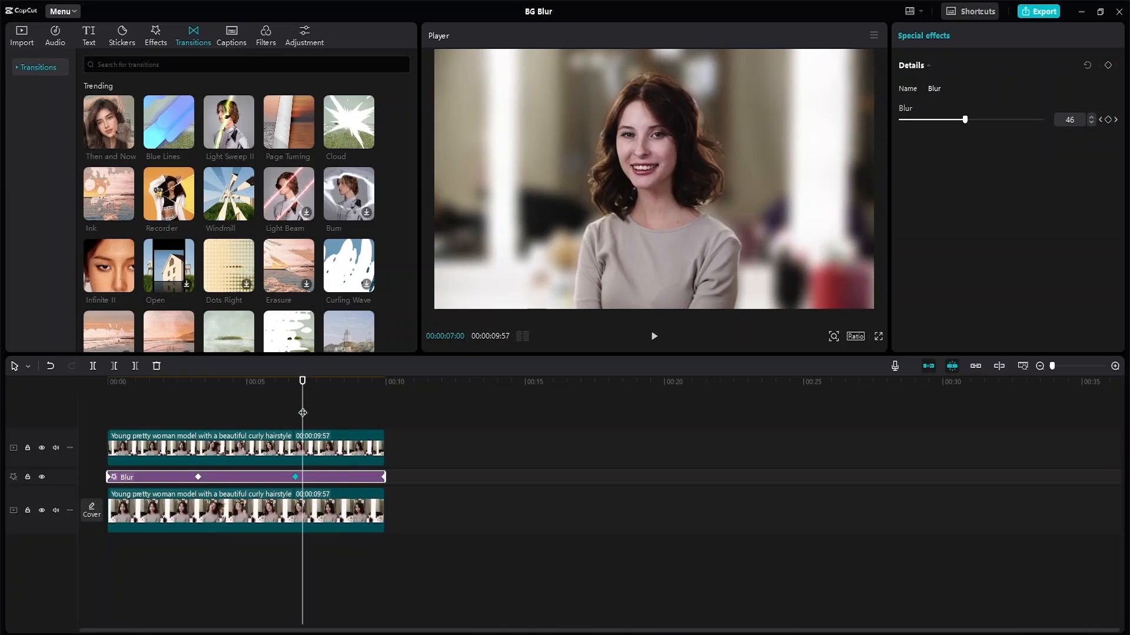
drag(301, 388, 36, 381)
key(space)
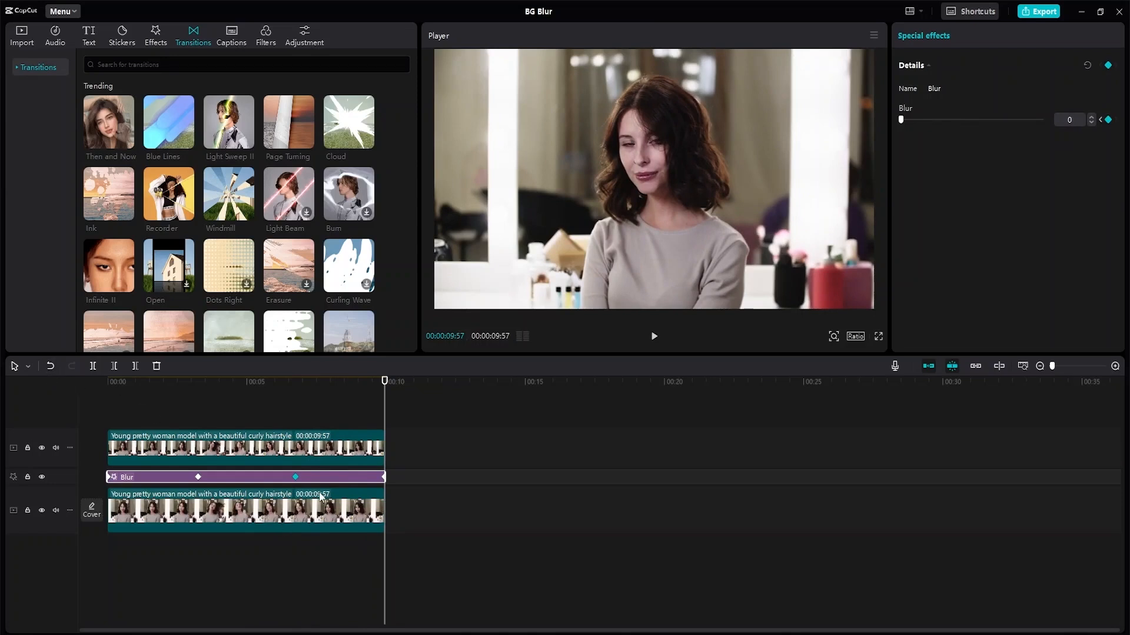
click(430, 448)
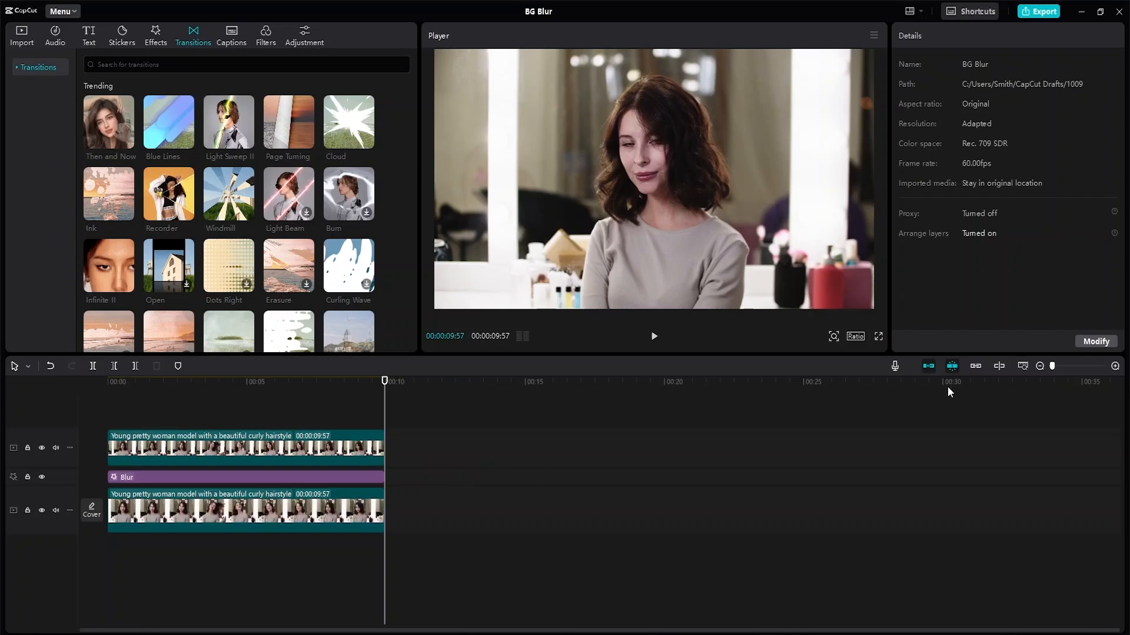
- Search the music library for "modelling" and add Model Melody below the clips, starting at the timeline start
click(55, 40)
click(176, 63)
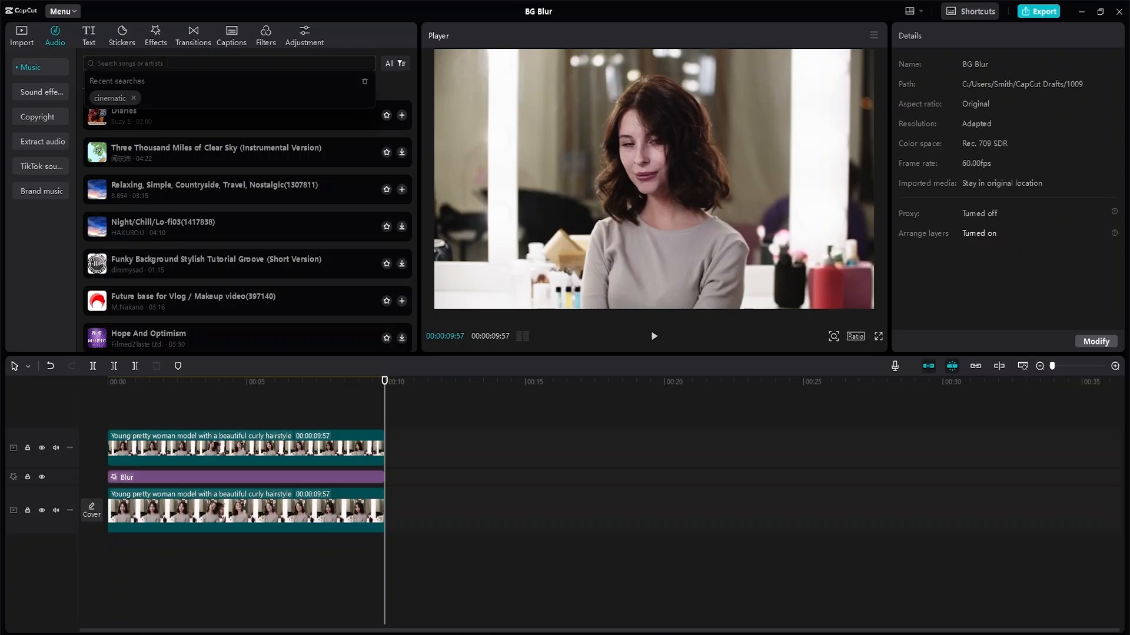
text(modelli)
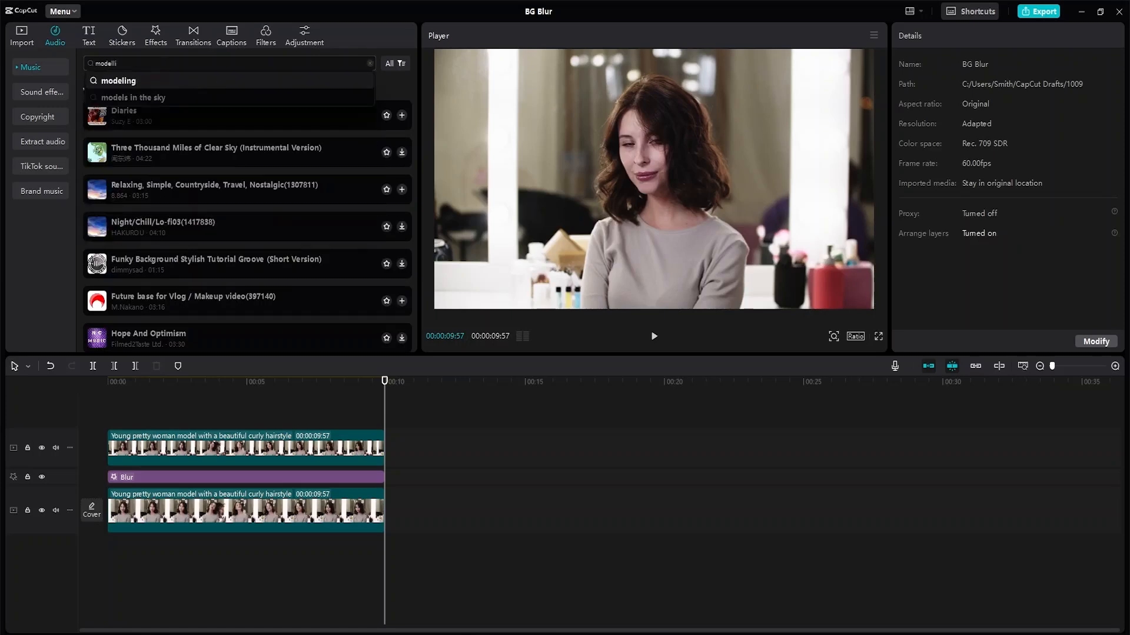
text(ng)
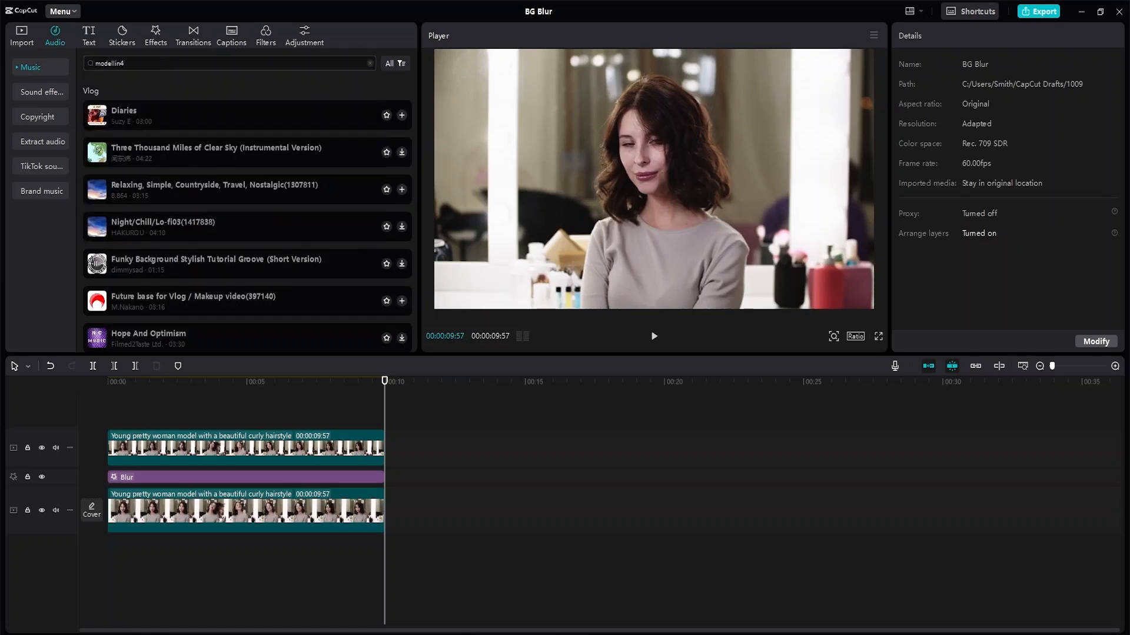
key(Return)
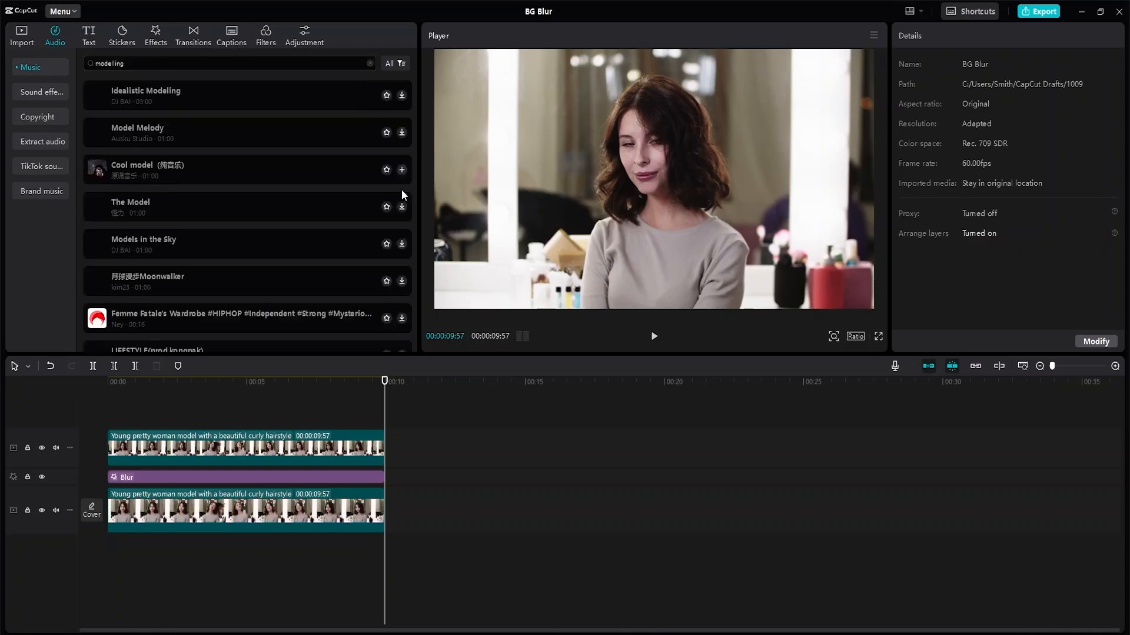
click(132, 126)
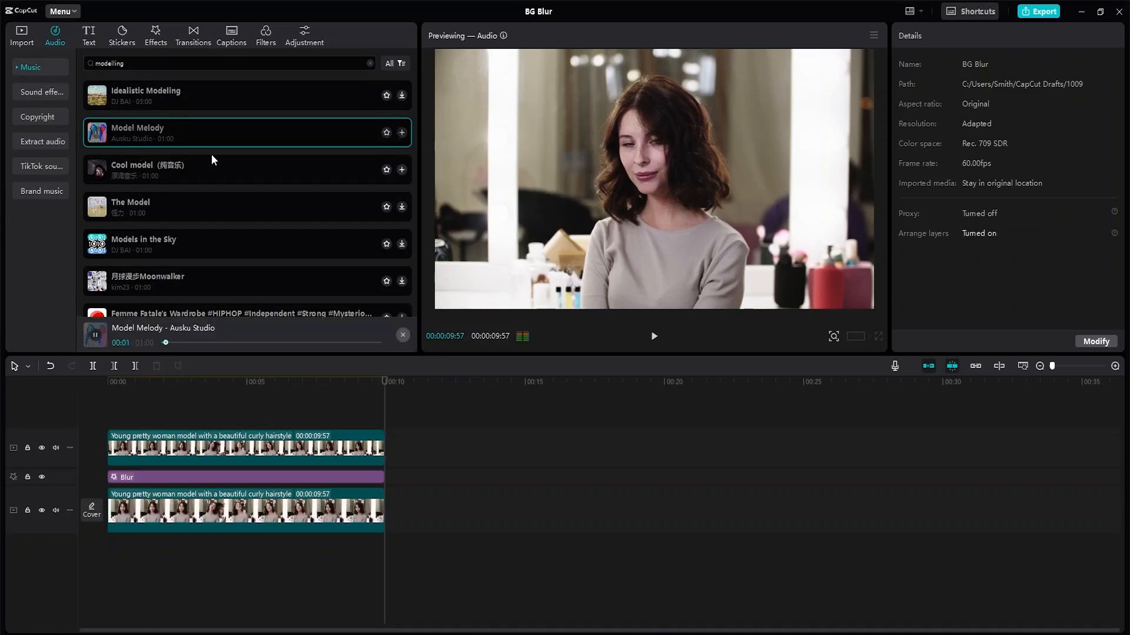
drag(149, 120, 99, 545)
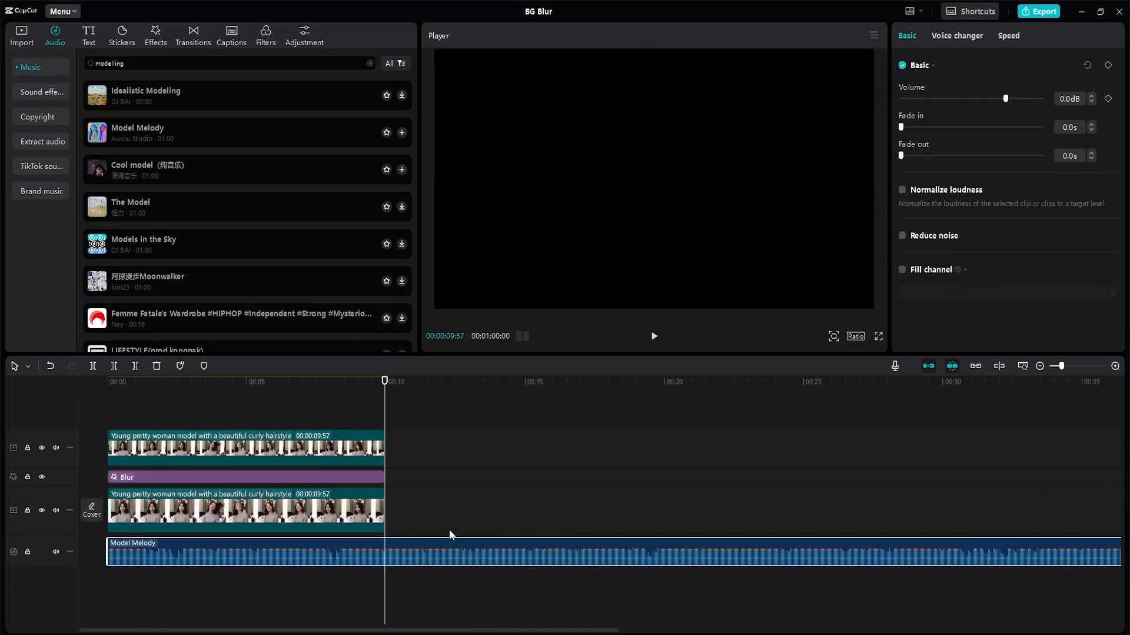
- Split the Model Melody audio at 00:00:09:57 and delete the part beyond the clips' end
click(28, 366)
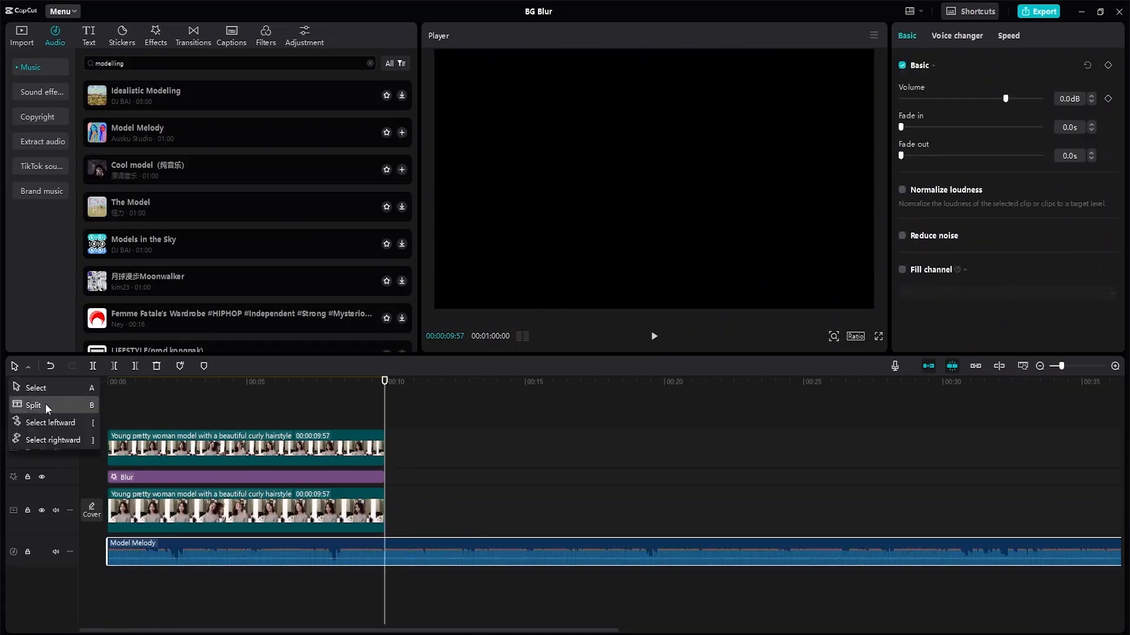
click(27, 404)
click(386, 557)
click(18, 367)
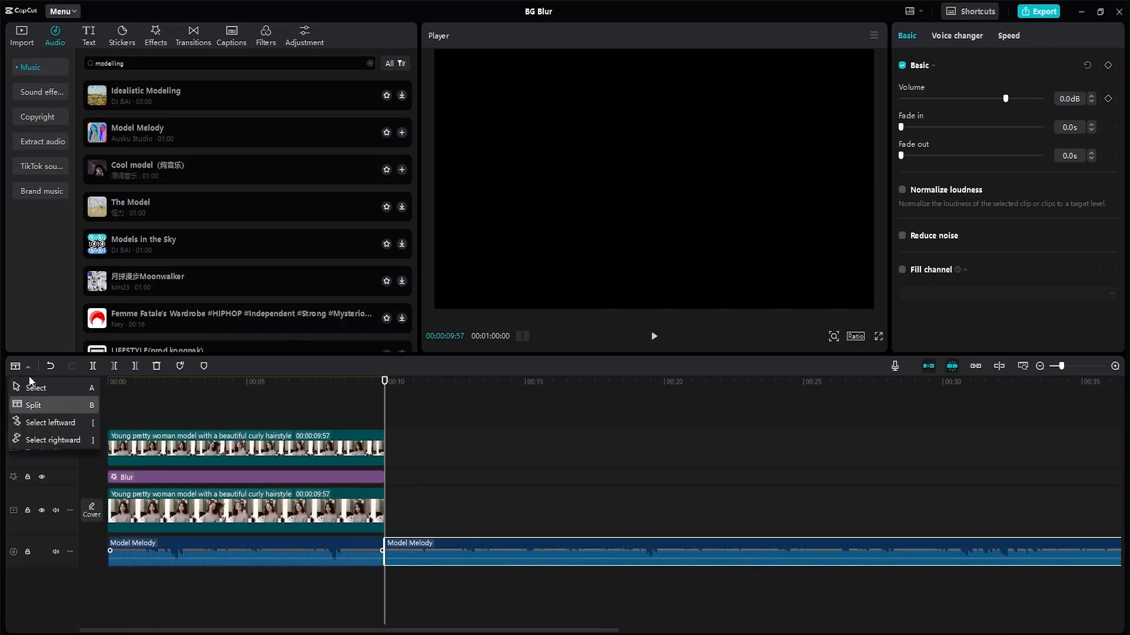
click(26, 388)
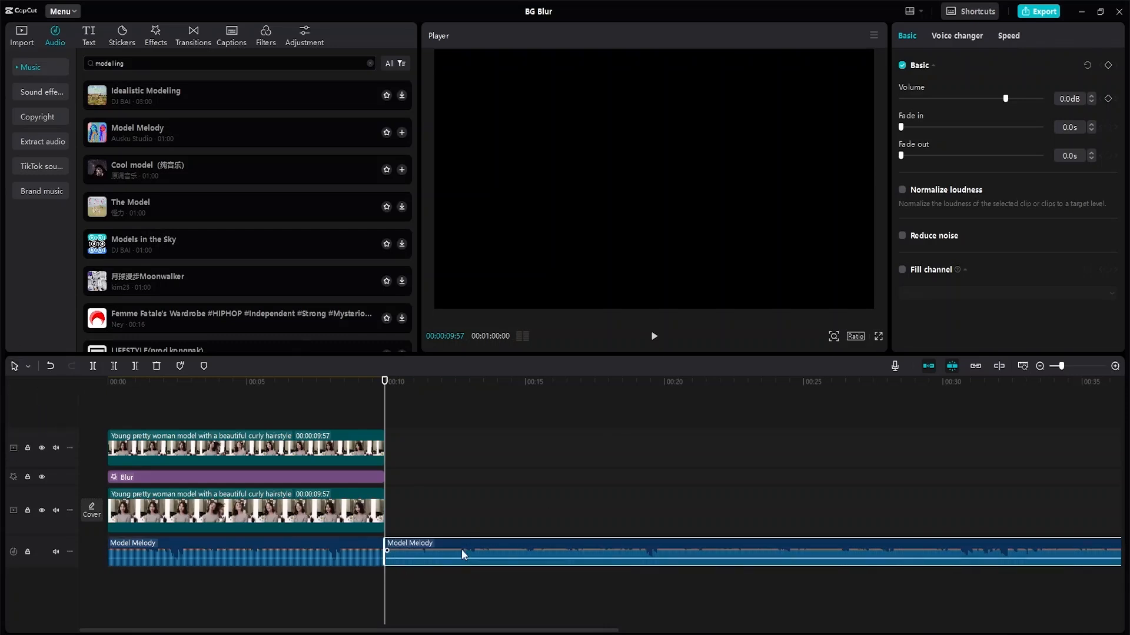
key(Delete)
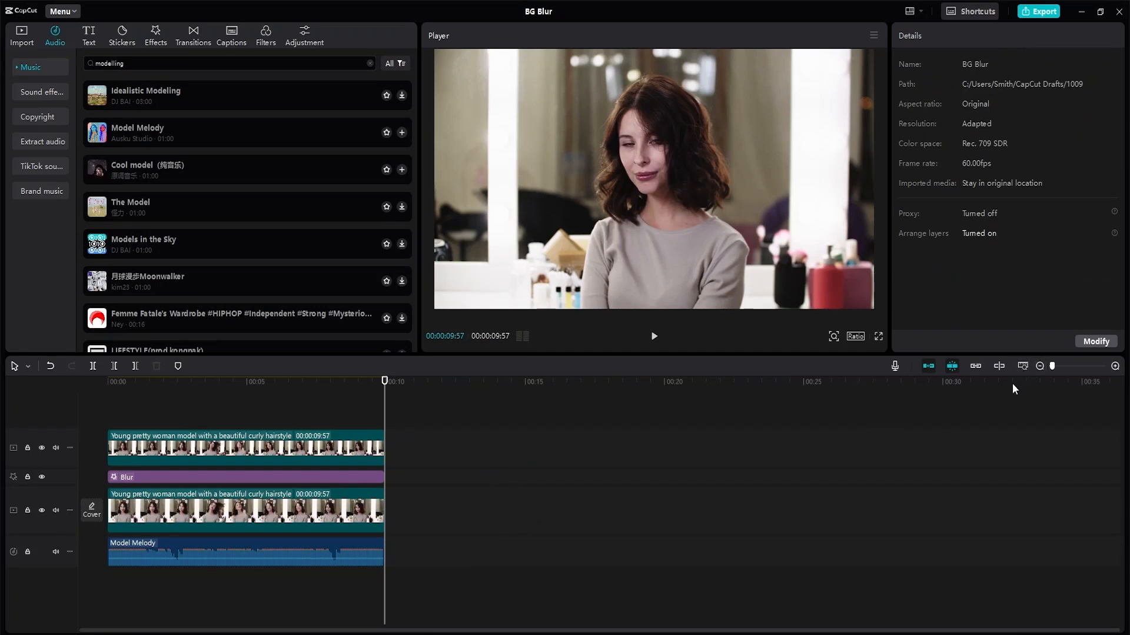
- Play the composite with its music through from the timeline start
scroll(1013, 385, up, 3)
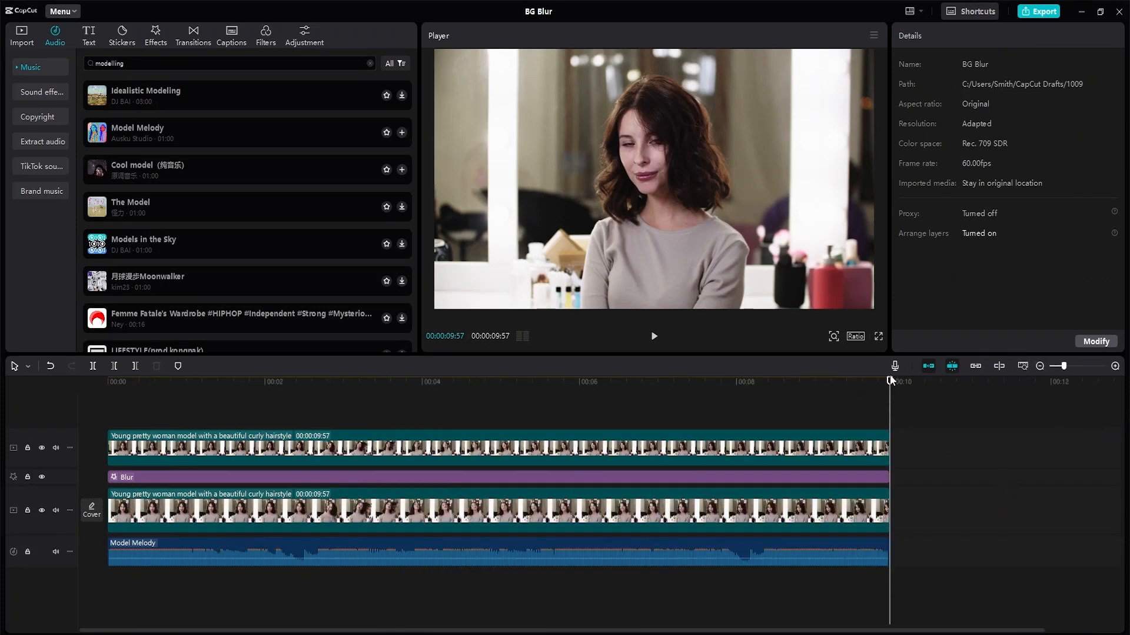
drag(890, 380, 815, 381)
drag(119, 382, 1, 517)
key(space)
- Browse the sticker library through the Trending, Mood and 天气 categories
click(126, 30)
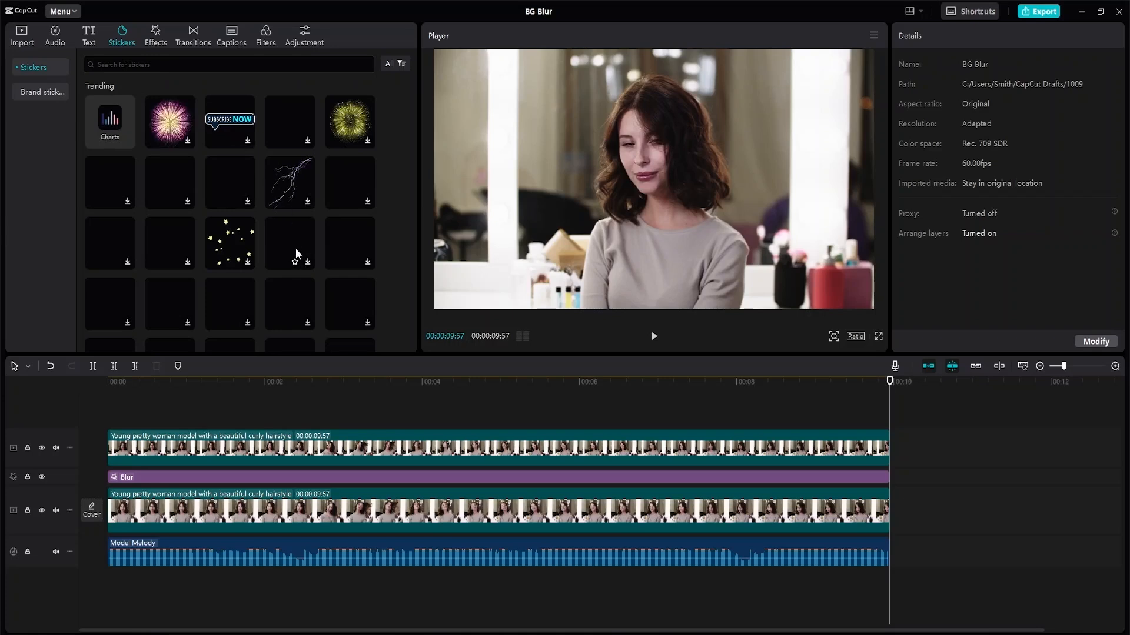
scroll(267, 199, down, 3)
scroll(266, 199, up, 3)
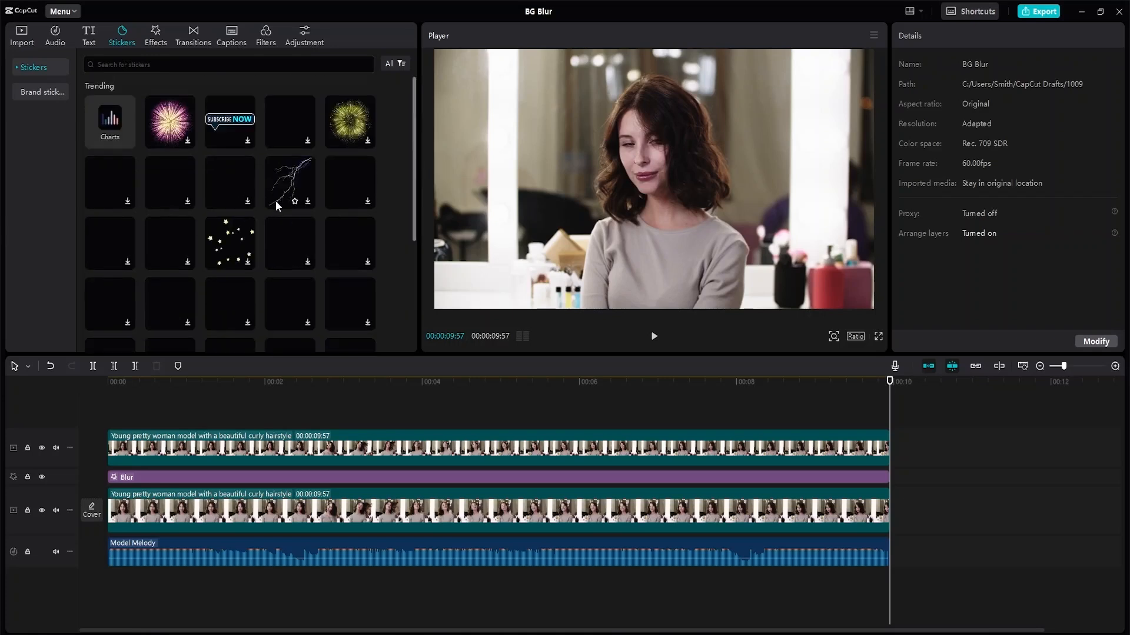
click(17, 66)
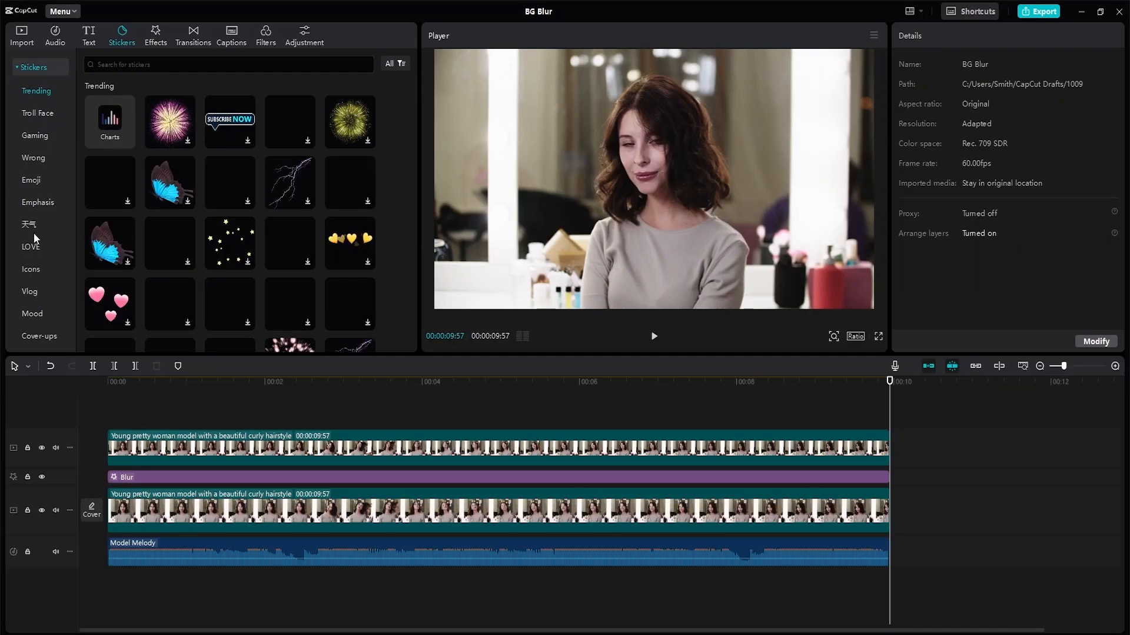
click(36, 315)
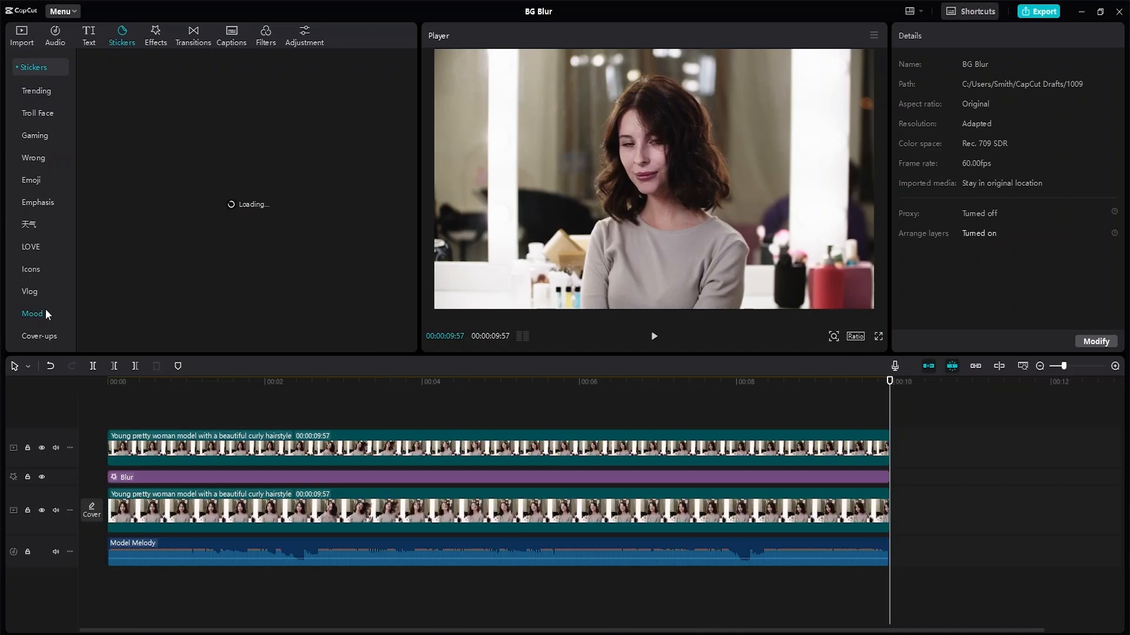
scroll(39, 288, down, 3)
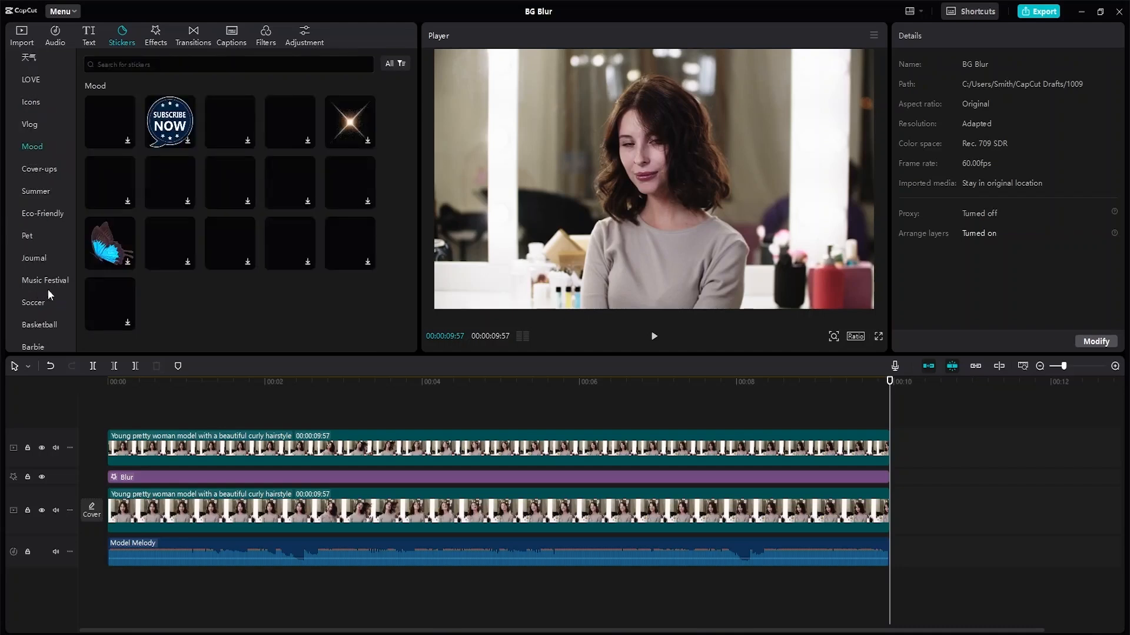
scroll(59, 214, up, 1)
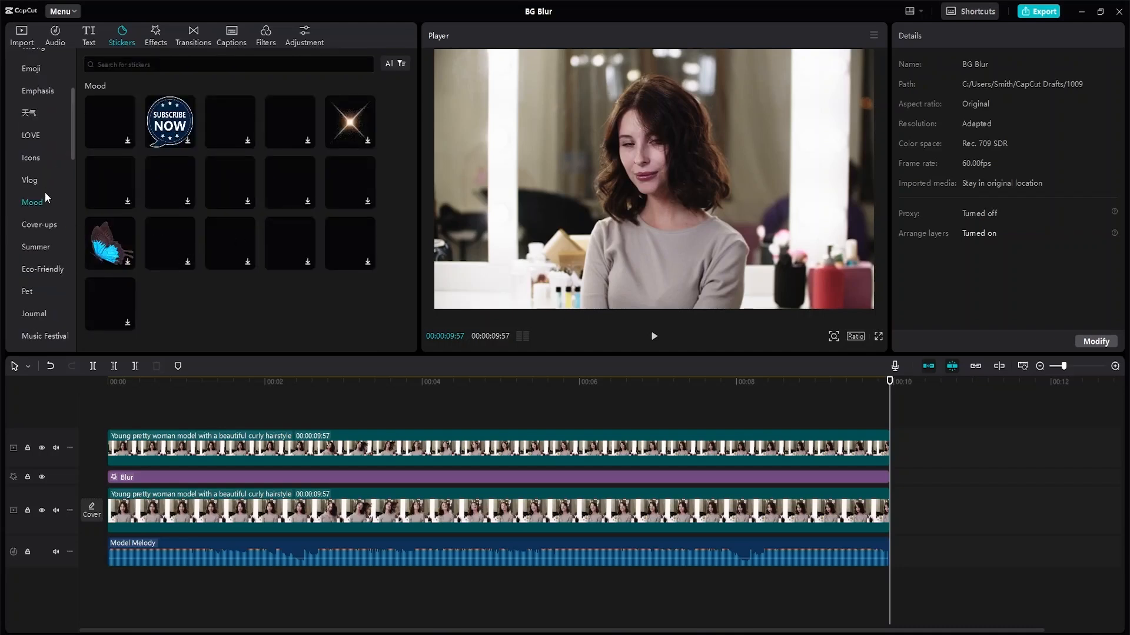
scroll(318, 171, up, 2)
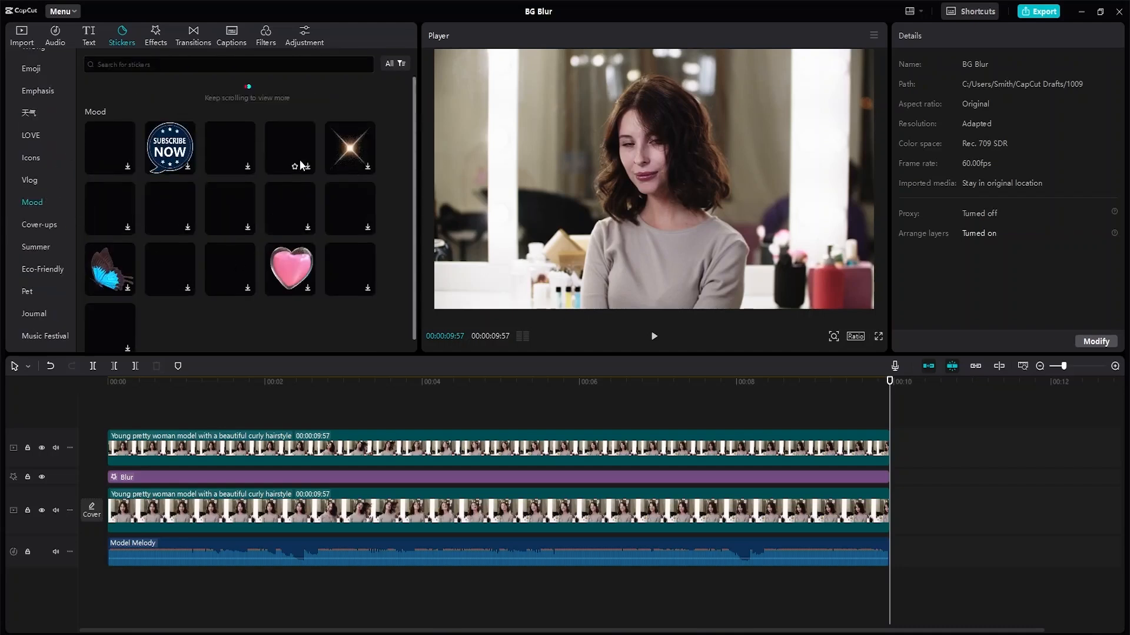
click(34, 112)
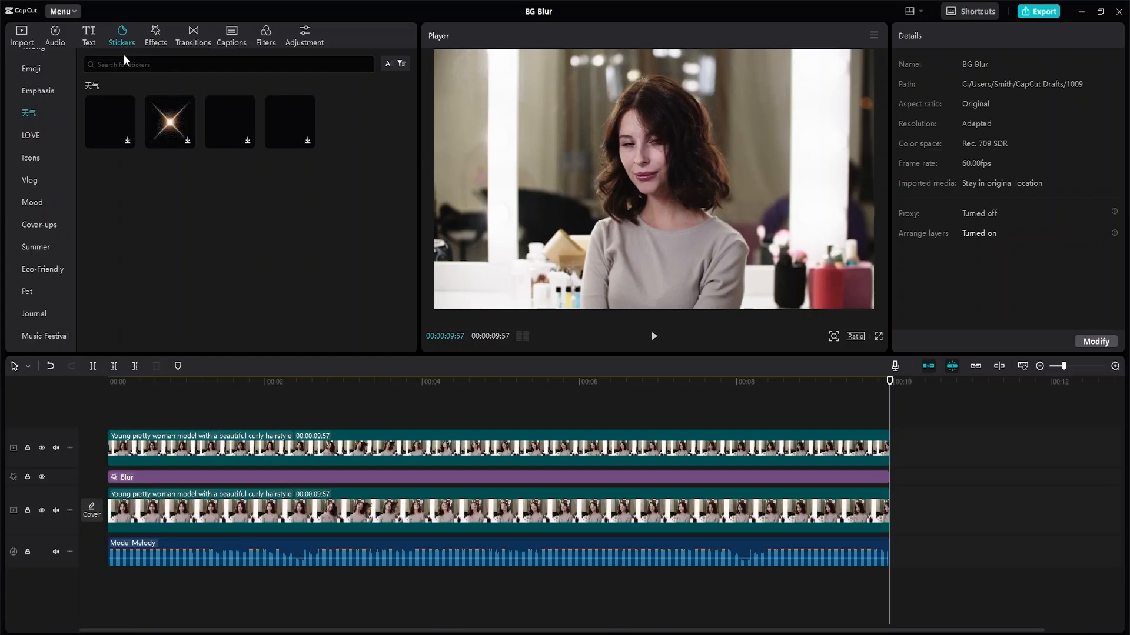
- Search the stickers for "japanese" and add the green-outlined おいしくない sticker above the clips, starting at about 2 seconds
click(229, 64)
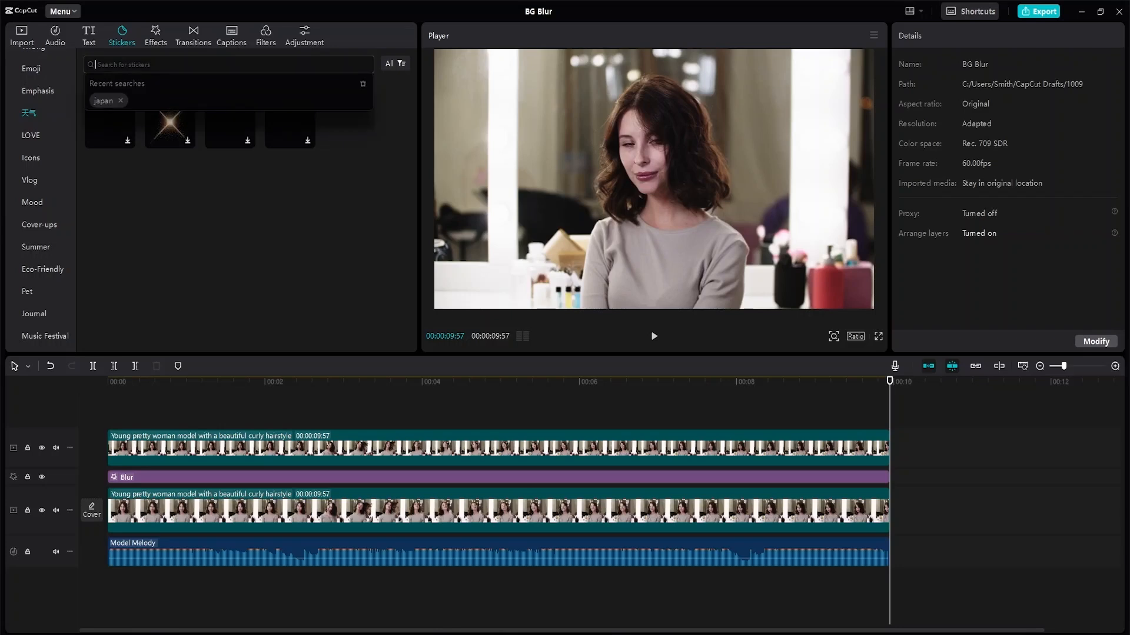
text(mo)
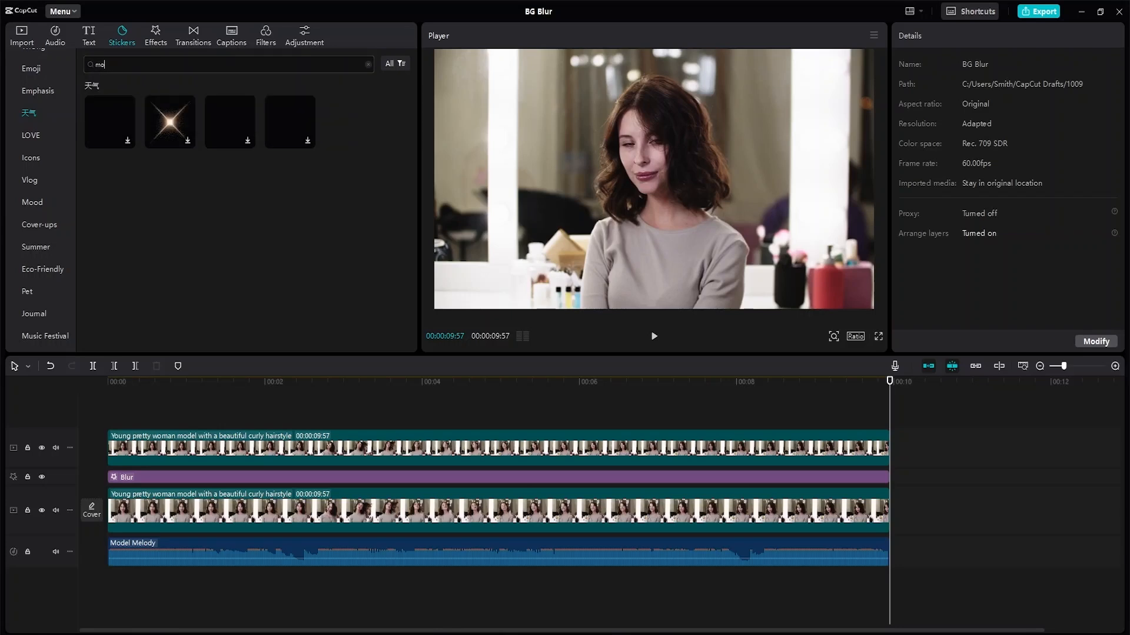
key(BackSpace)
key(BackSpace)
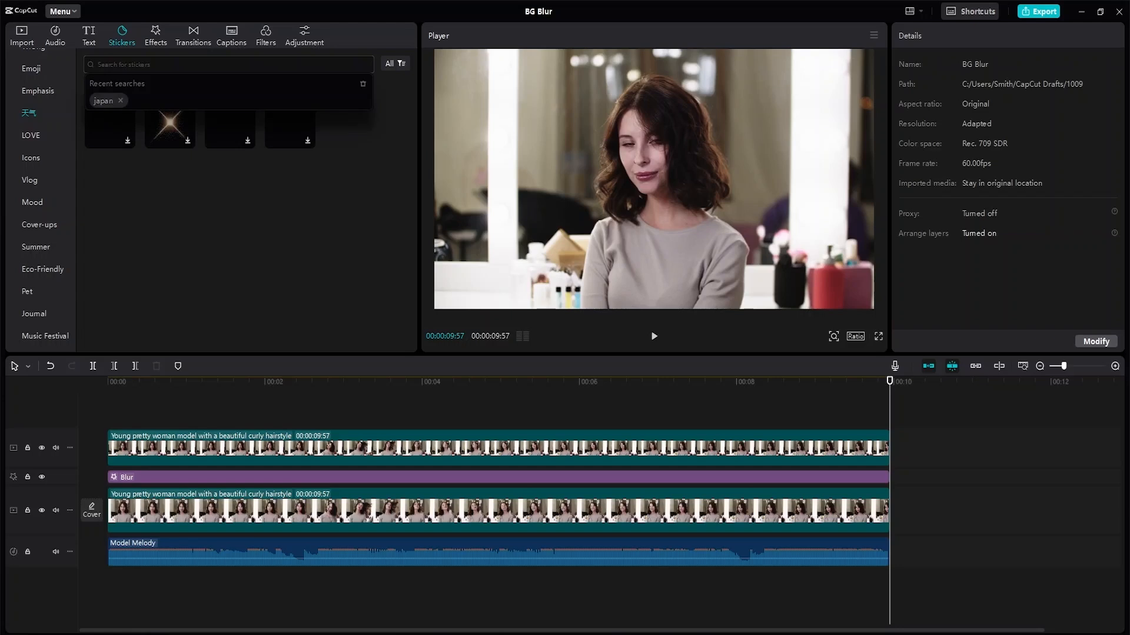
text(japanese)
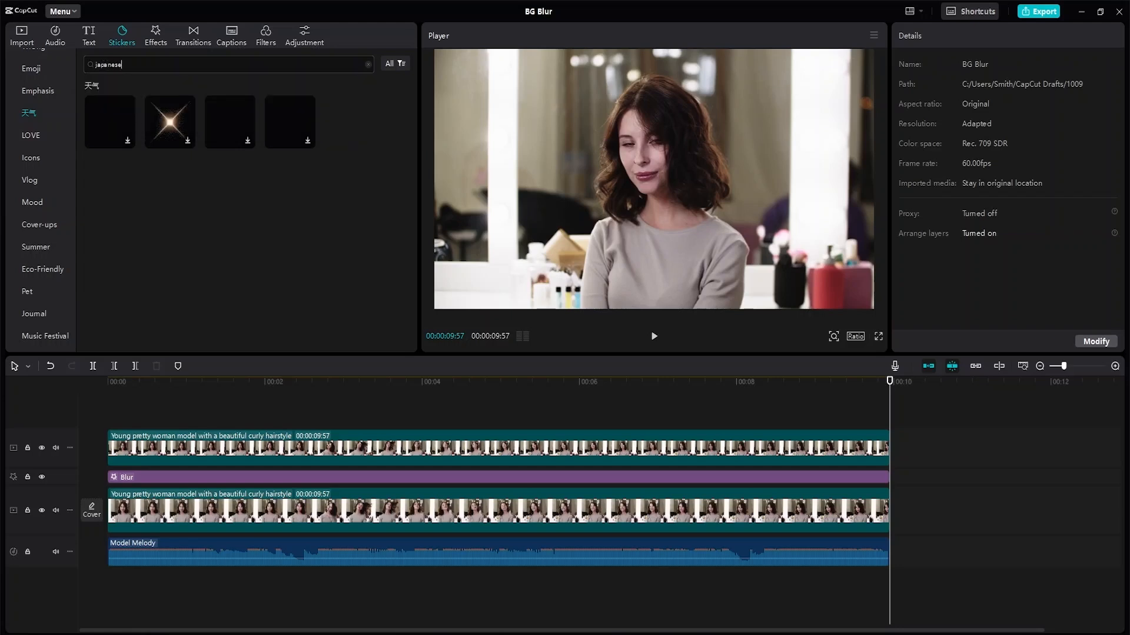
key(Return)
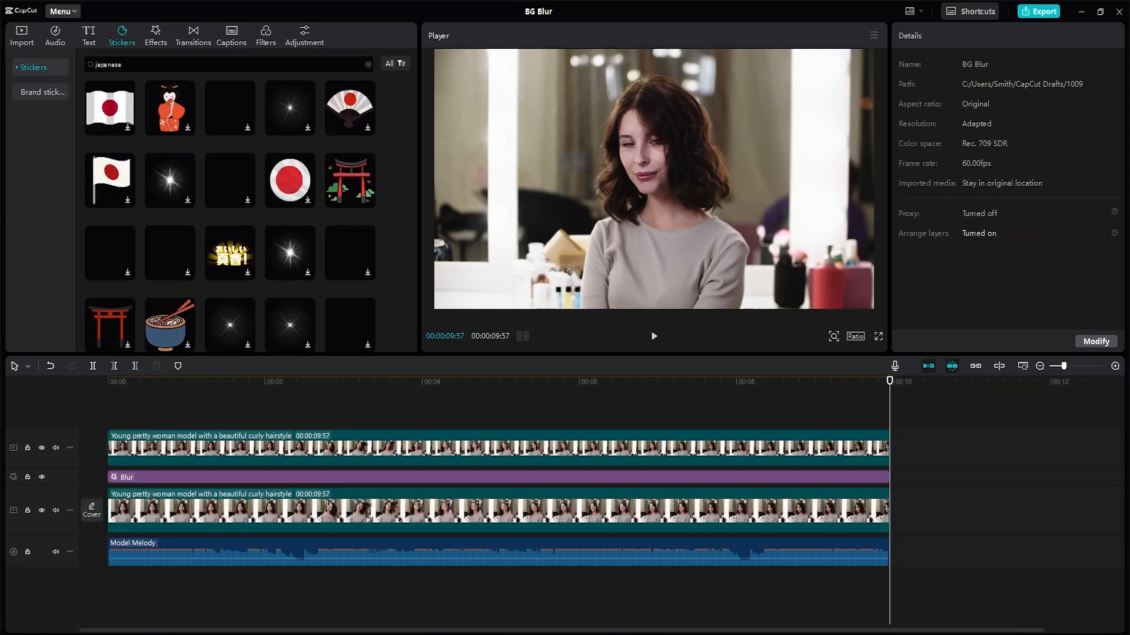
scroll(175, 141, down, 3)
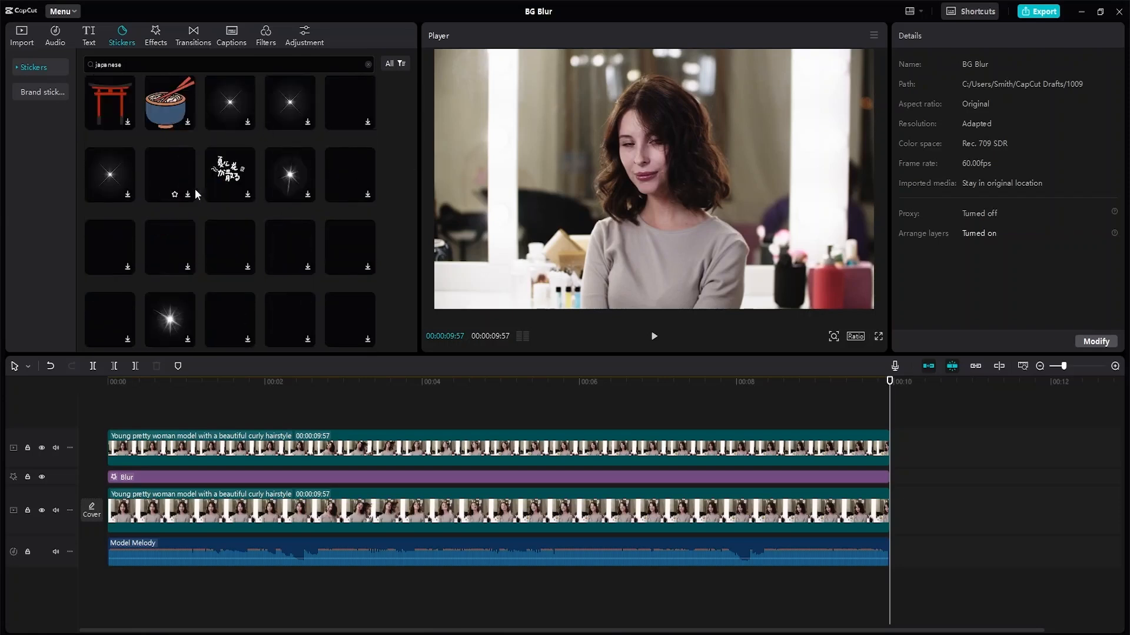
click(365, 176)
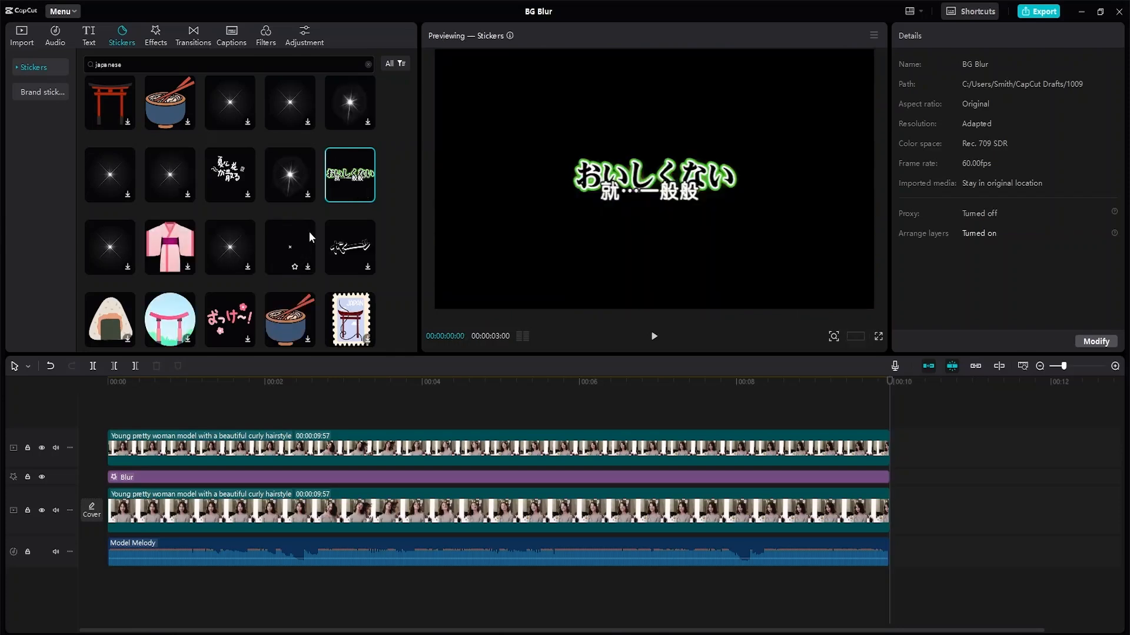
mouse_move(370, 178)
drag(371, 178, 266, 415)
- Move the sticker into the frame's upper-left corner beside the woman, at about X -1131, Y 741
click(824, 382)
drag(684, 411, 309, 389)
drag(689, 187, 561, 94)
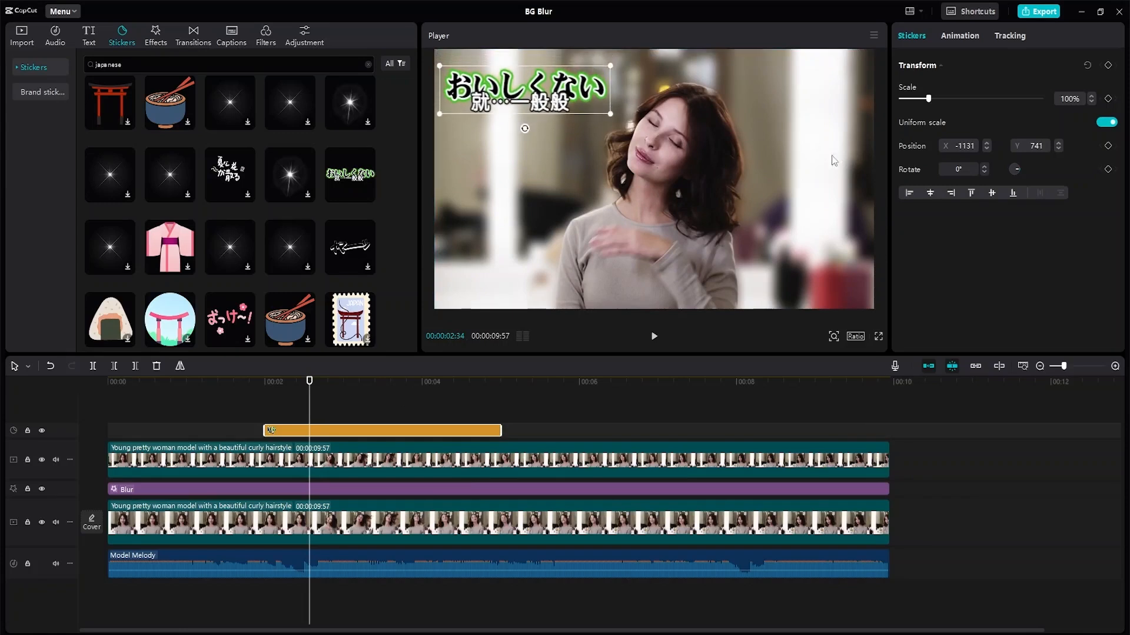
click(846, 207)
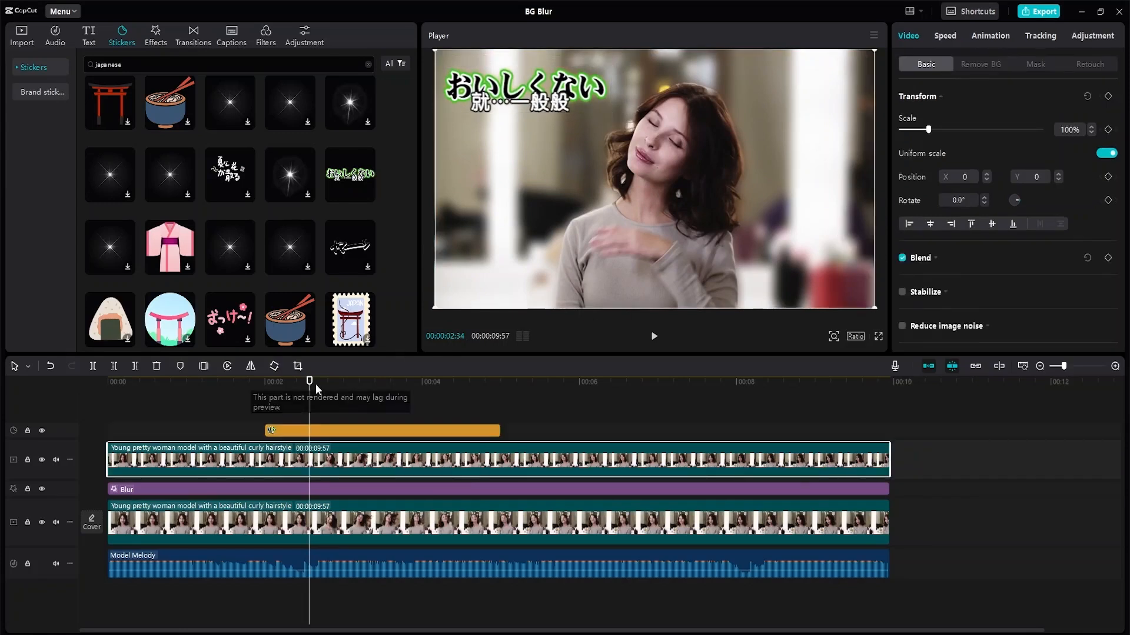
- Play the timeline from shortly before the sticker starts until about 00:00:08:22
drag(312, 385, 235, 380)
key(space)
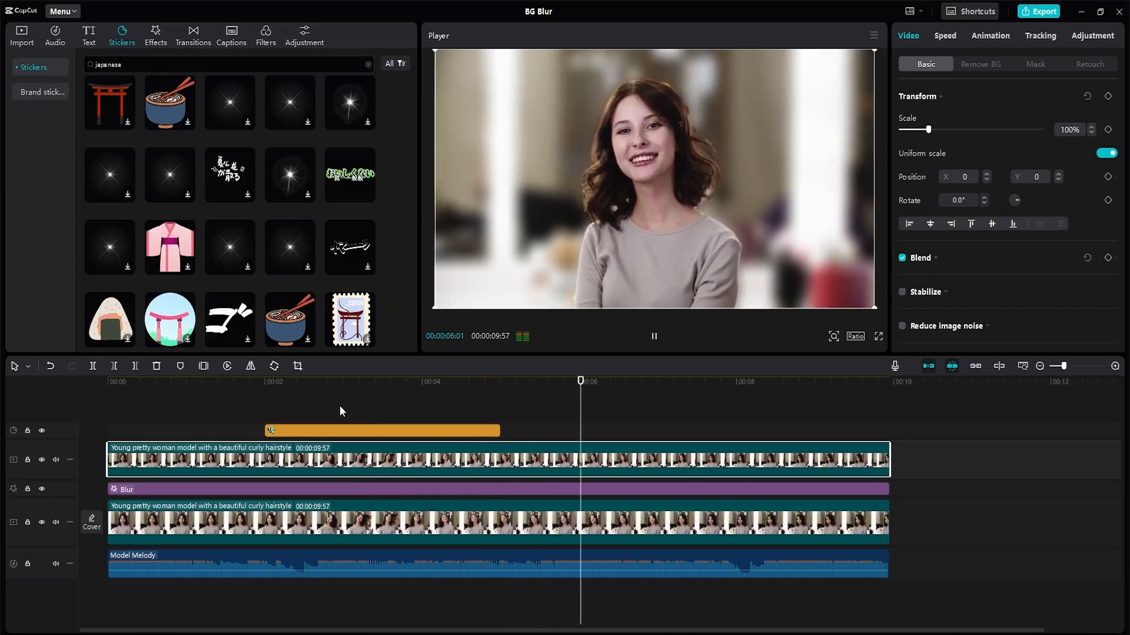
click(354, 432)
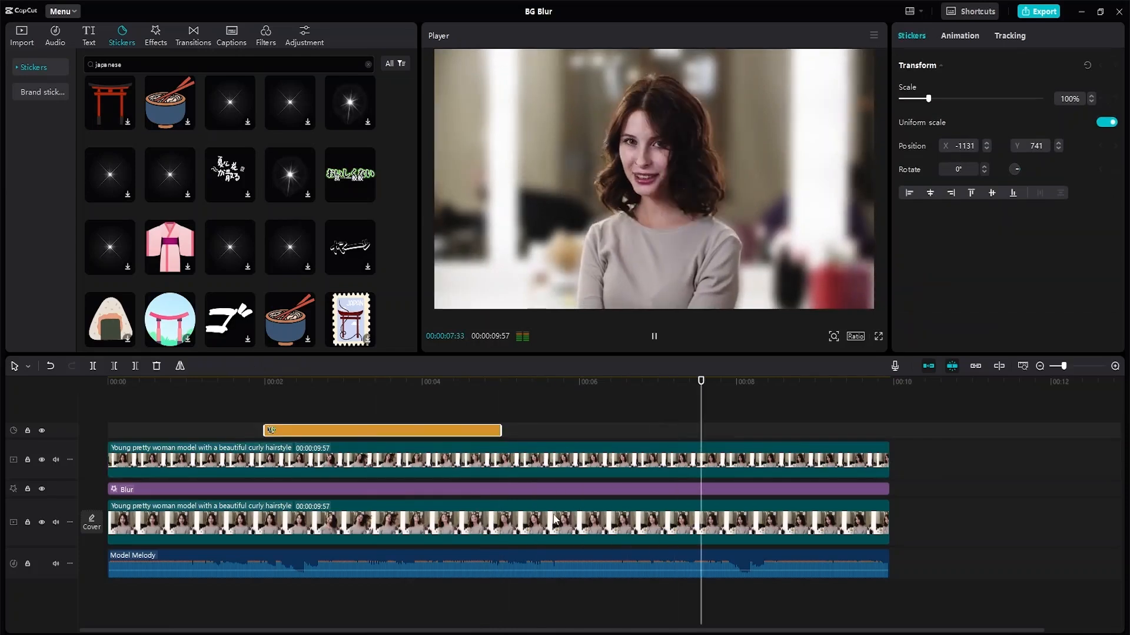
key(space)
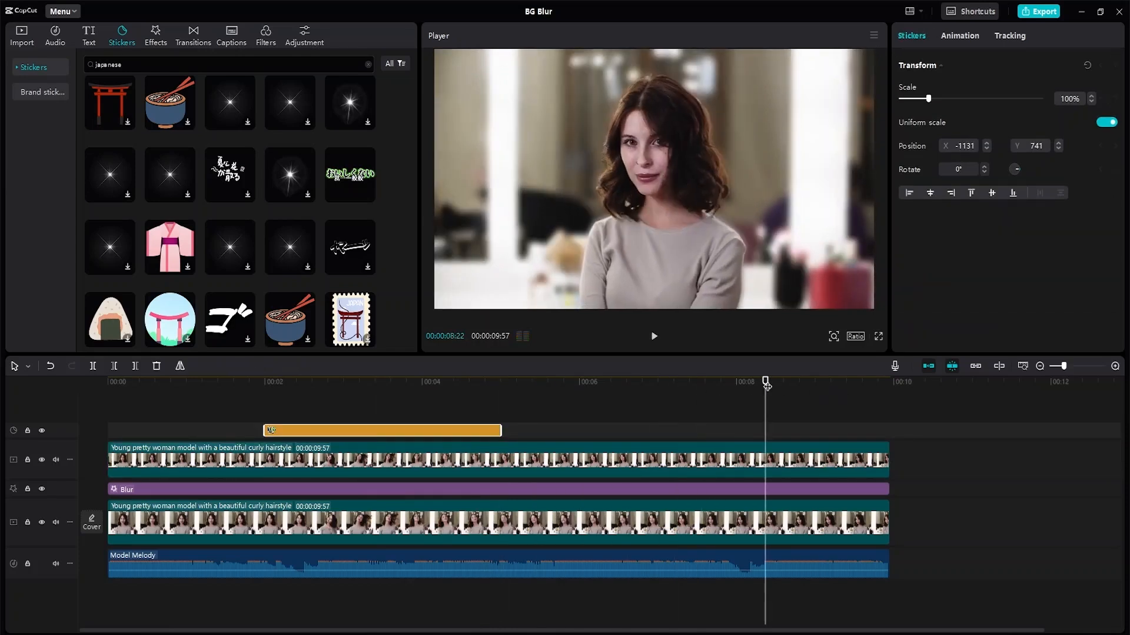
- Shrink the sticker to 44% scale at about X -1205, Y 787, ending with the playhead at its start, 00:00:02:00
drag(762, 386, 300, 355)
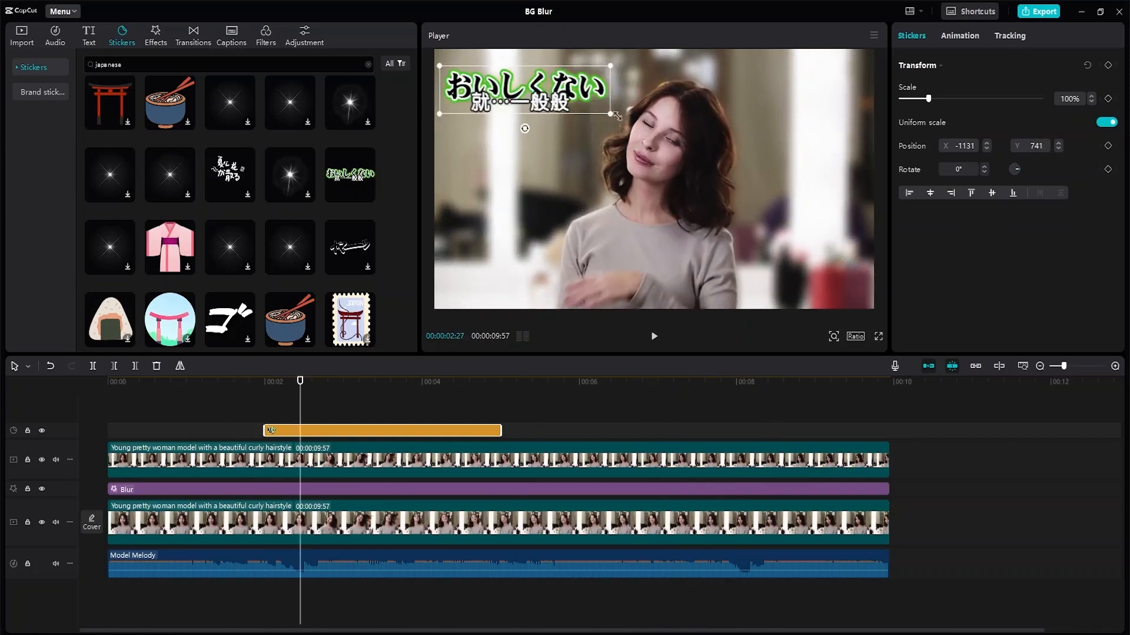
drag(612, 113, 528, 78)
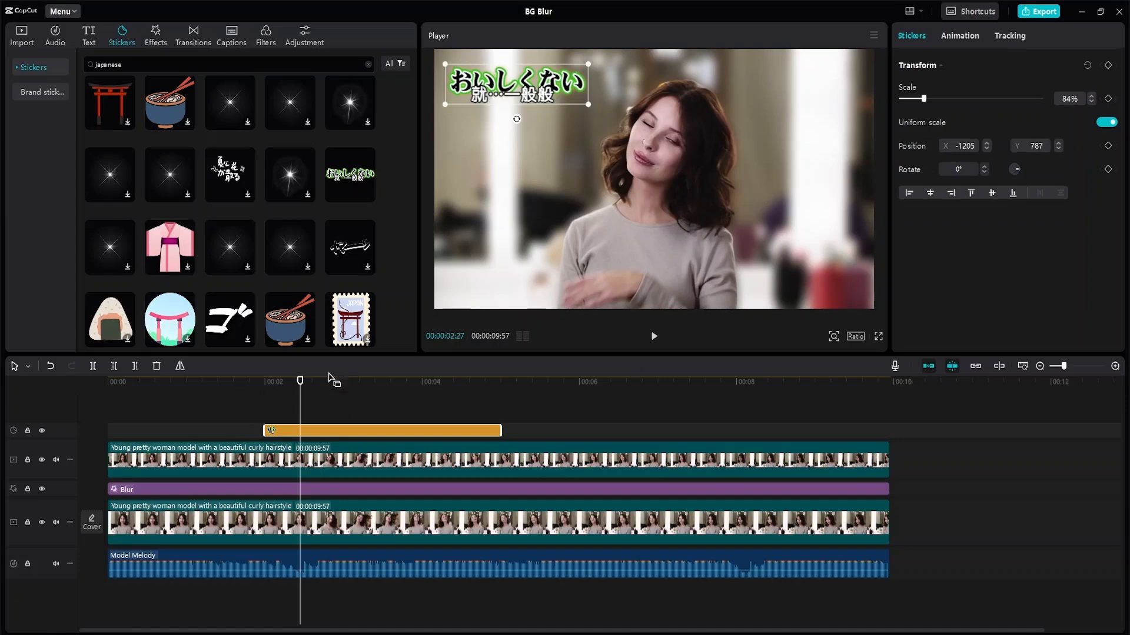
drag(297, 384, 265, 384)
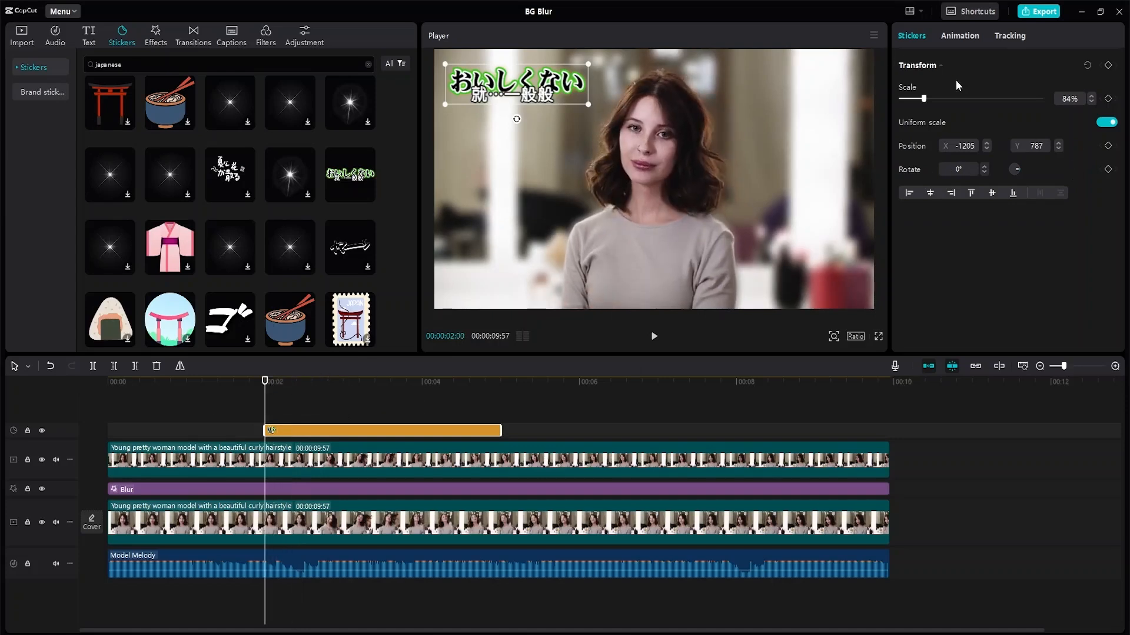
click(1092, 100)
click(1092, 100)
click(1092, 100)
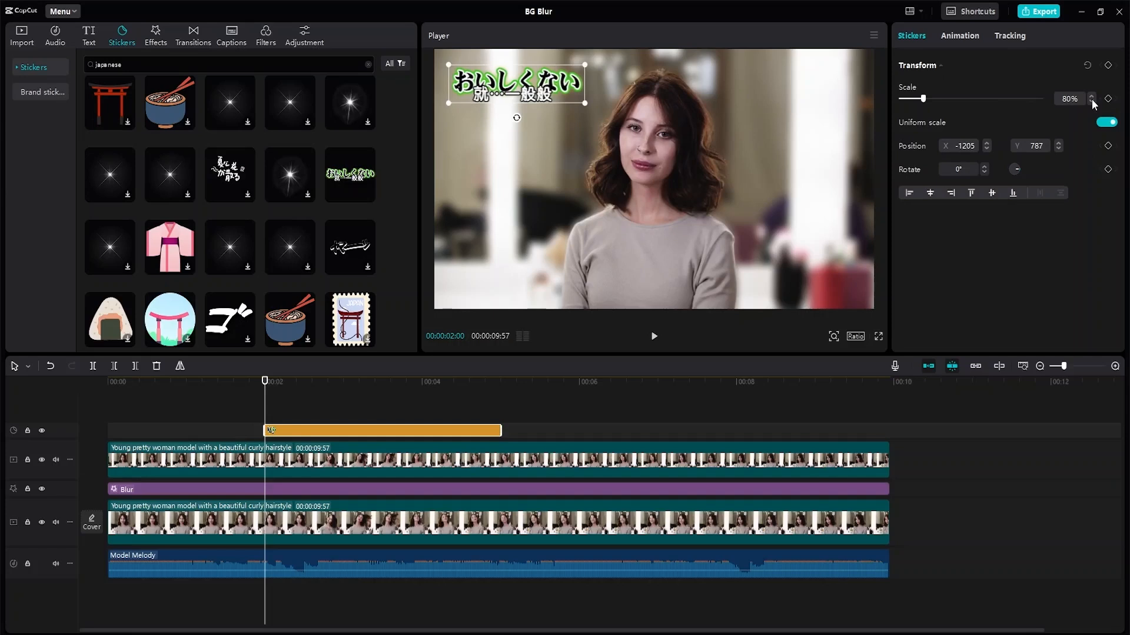
click(1092, 100)
click(1092, 100)
click(1092, 100)
click(1092, 101)
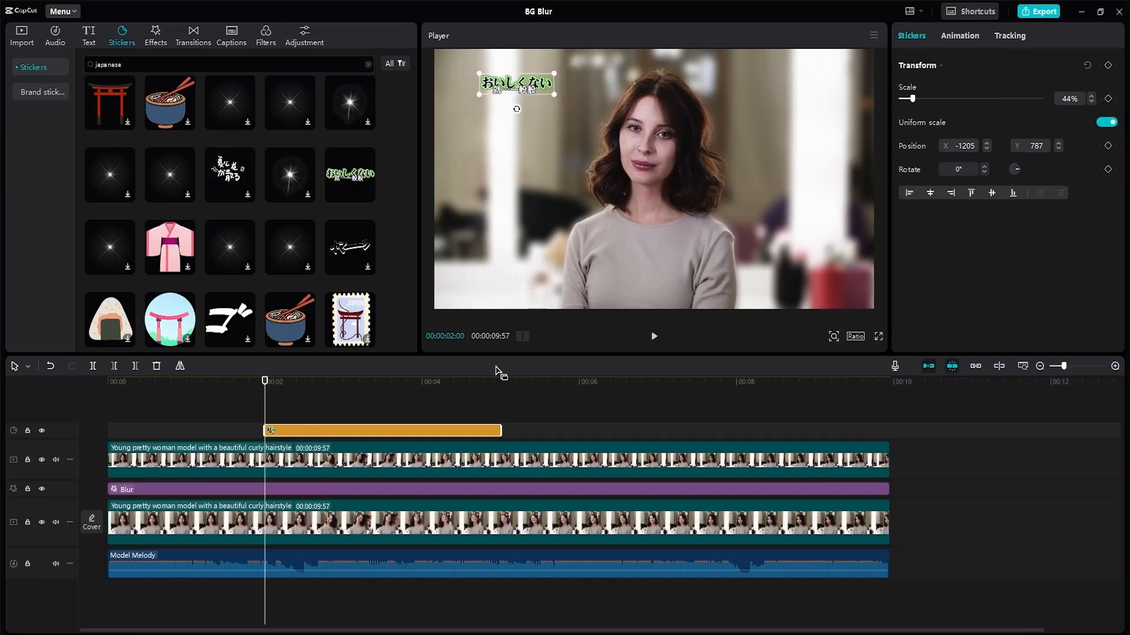
- Keyframe the sticker's Scale at 1% at 00:00:02:00 and at 80% at 00:00:02:39
click(1107, 99)
drag(912, 99, 824, 112)
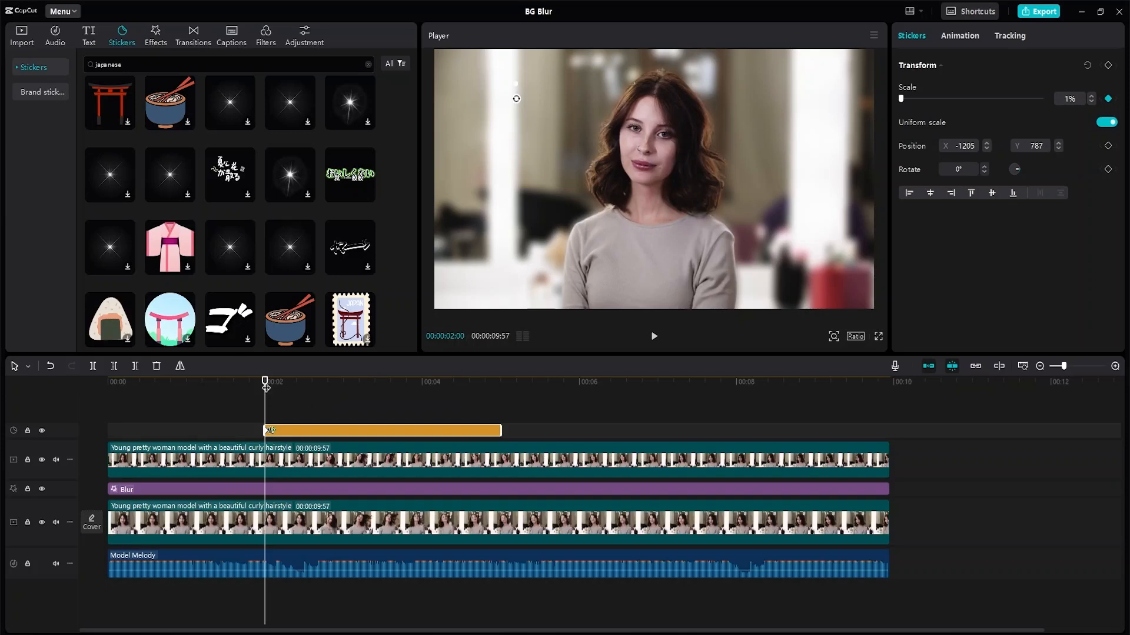
drag(265, 381, 316, 384)
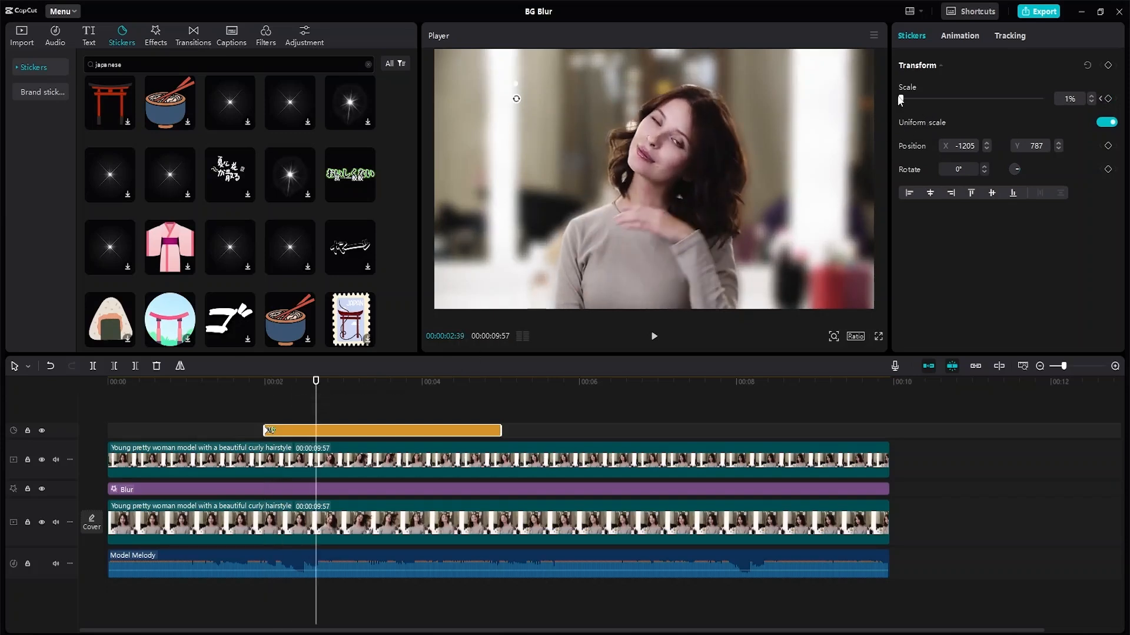
drag(901, 100, 924, 102)
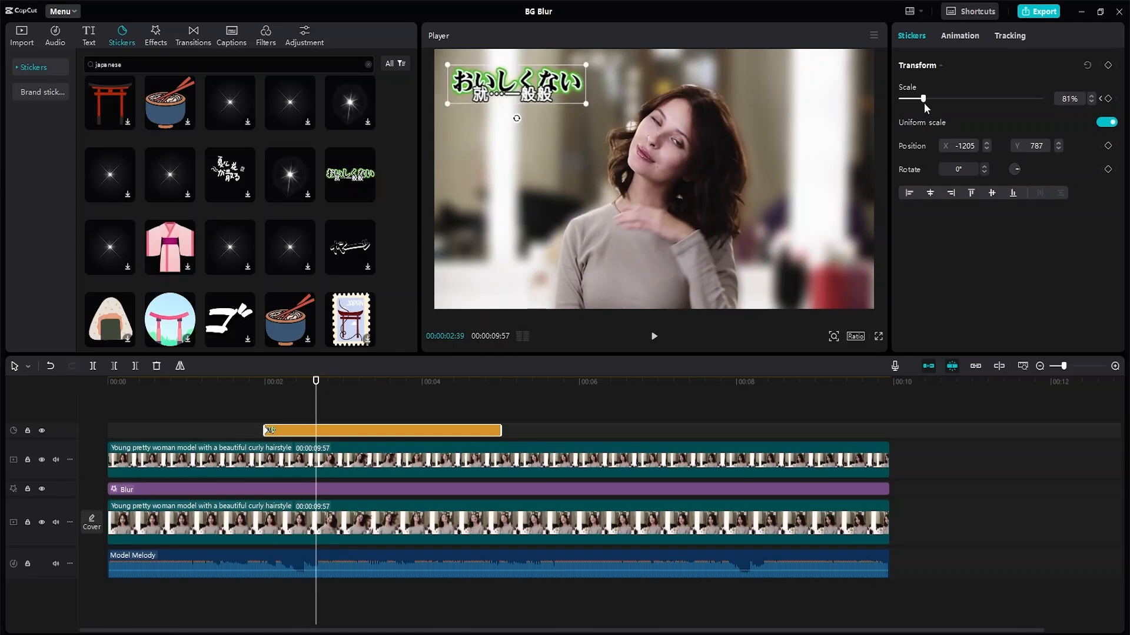
click(1091, 102)
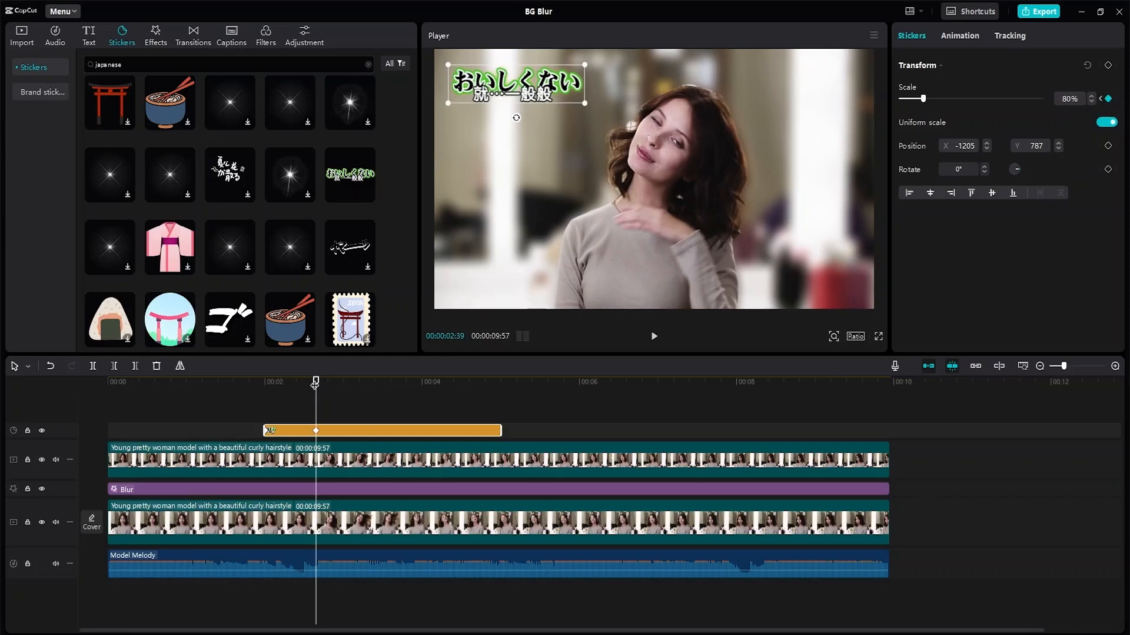
- Keyframe the sticker's Scale at 80% at 00:00:04:35 and at 1% at the sticker's end
drag(316, 384, 468, 387)
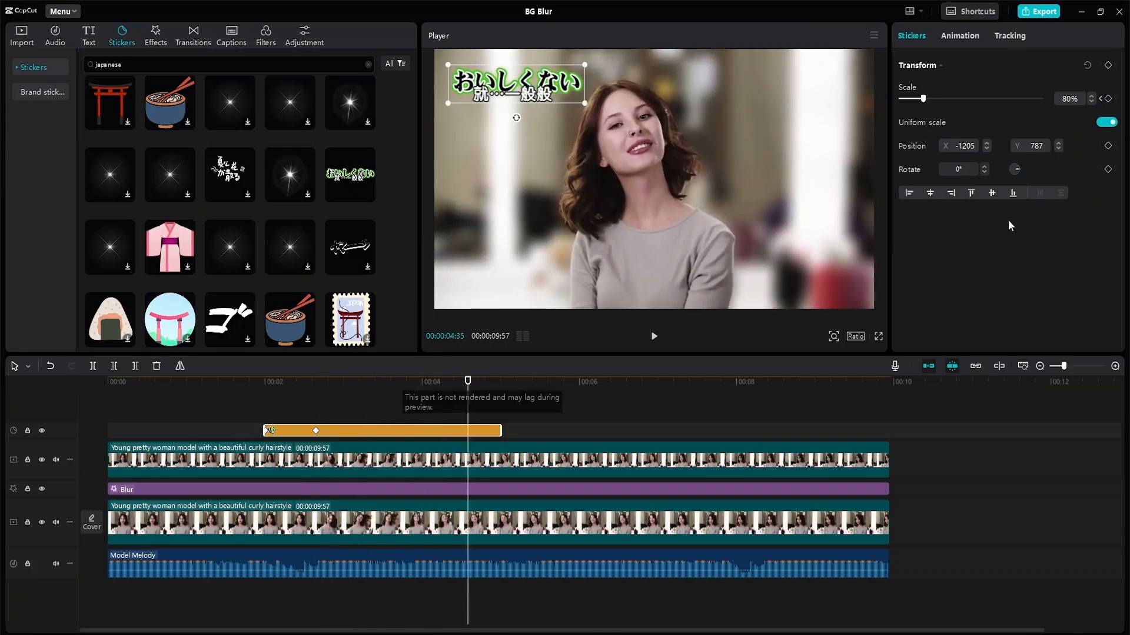
click(1108, 98)
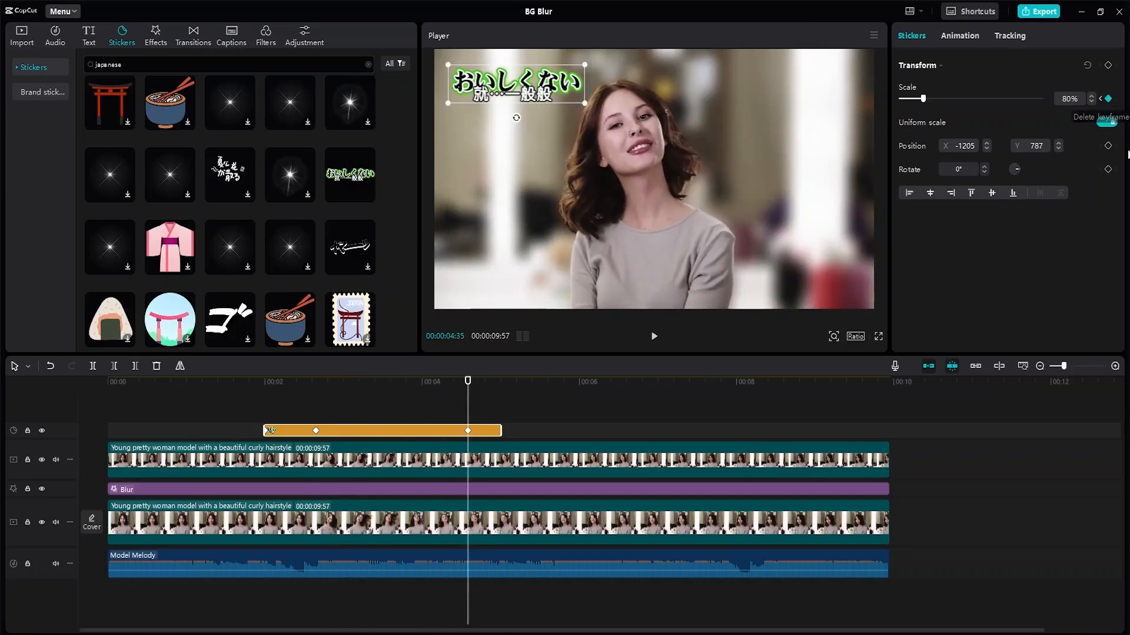
drag(467, 383, 501, 388)
drag(922, 100, 873, 107)
- Play the sticker's scale animation from just before its start and look over its In animation presets
drag(501, 382, 252, 376)
key(space)
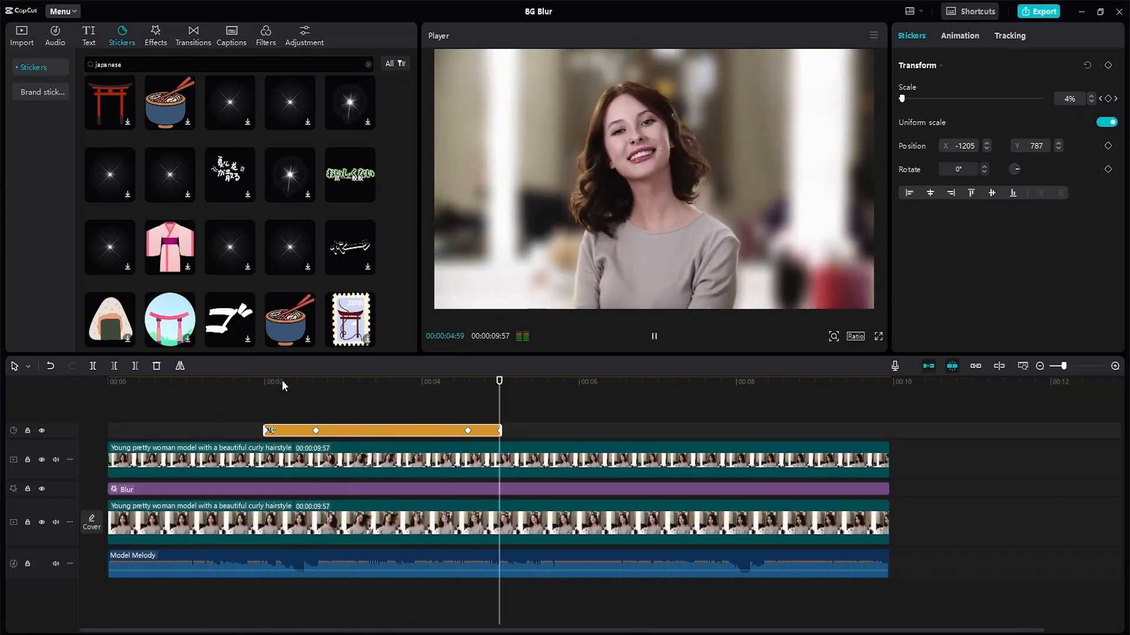
key(space)
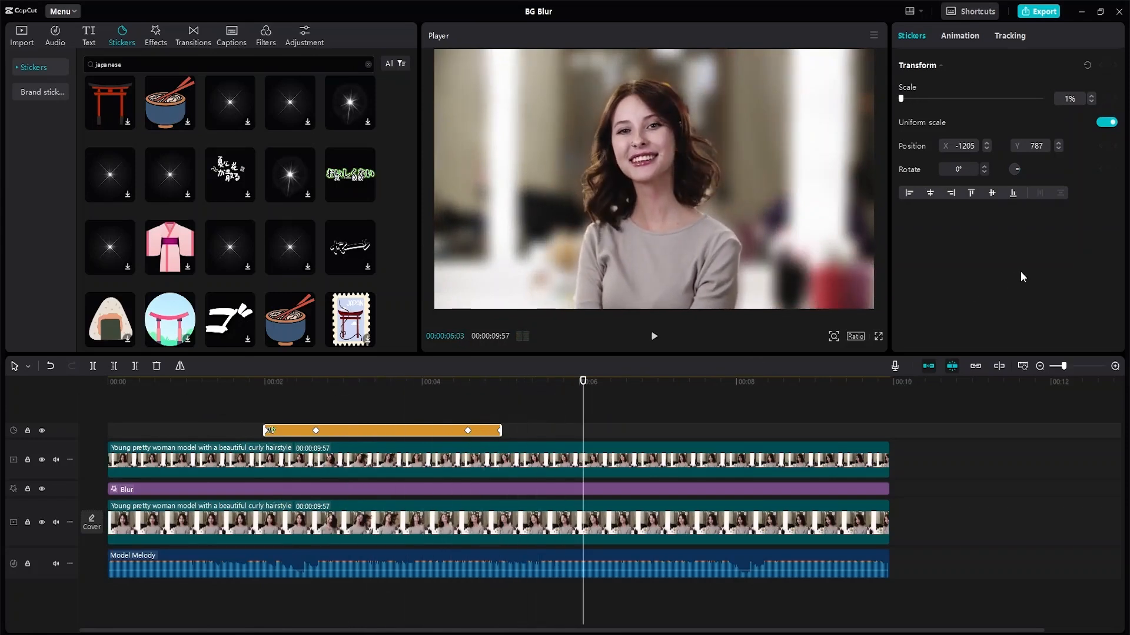
click(966, 36)
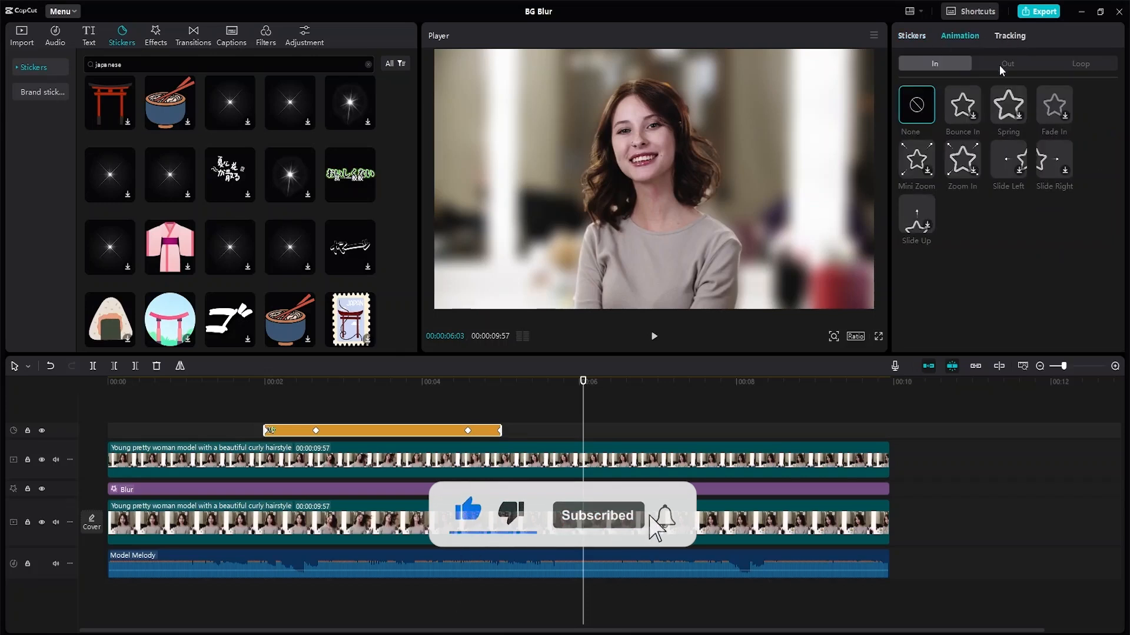
click(921, 36)
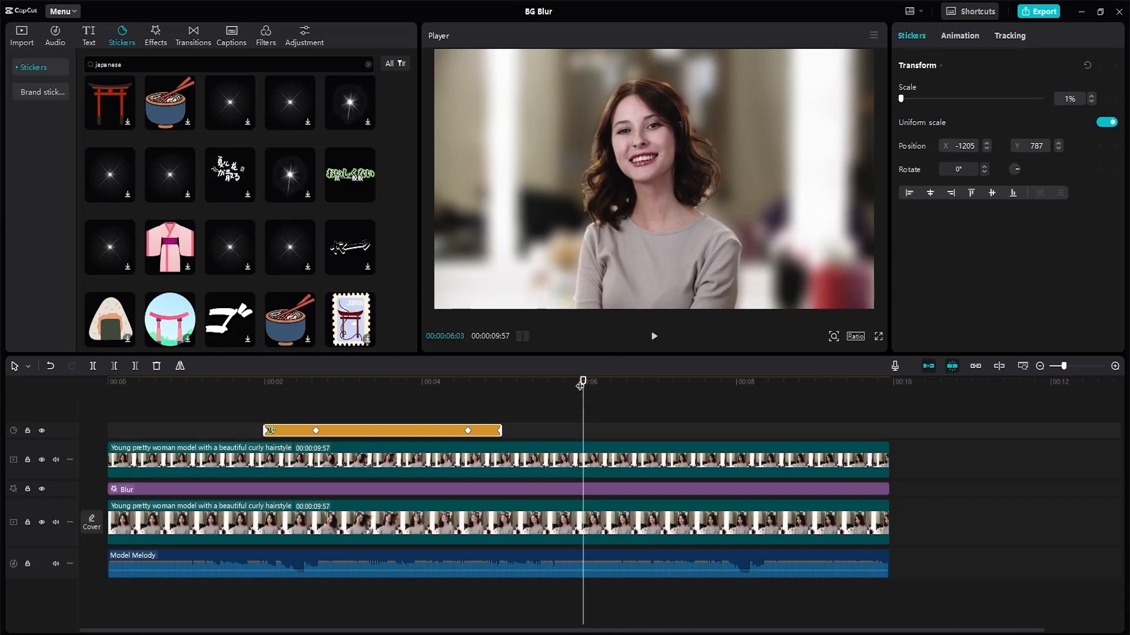
- Extend the sticker clip on the timeline so it runs from about 1.4 seconds to about 6.3 seconds
drag(581, 384, 247, 394)
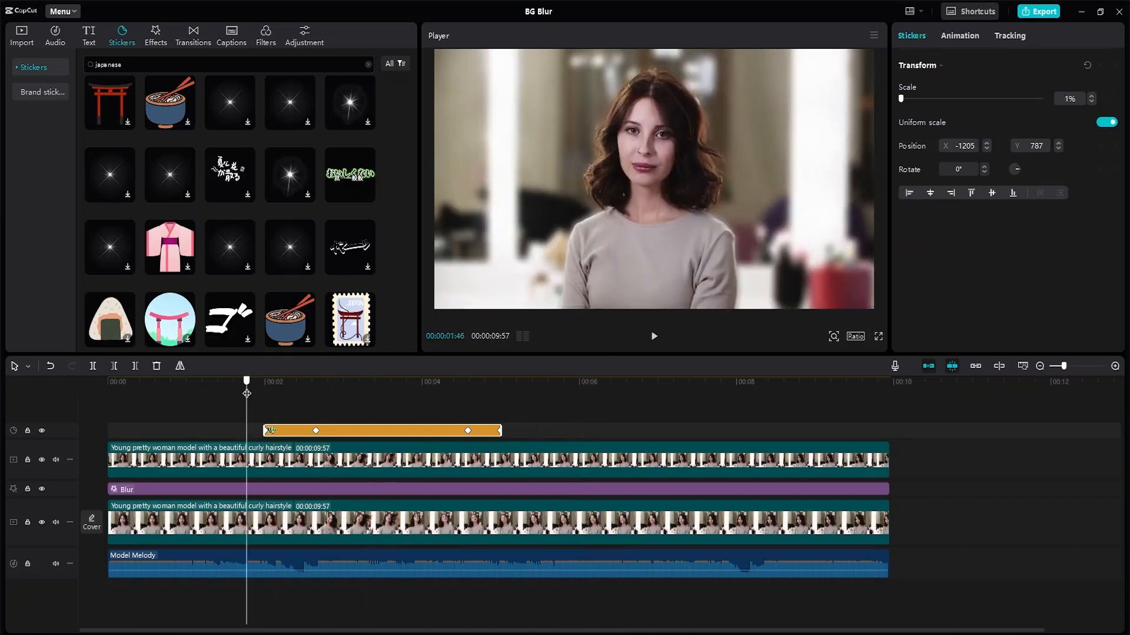
drag(268, 428, 218, 427)
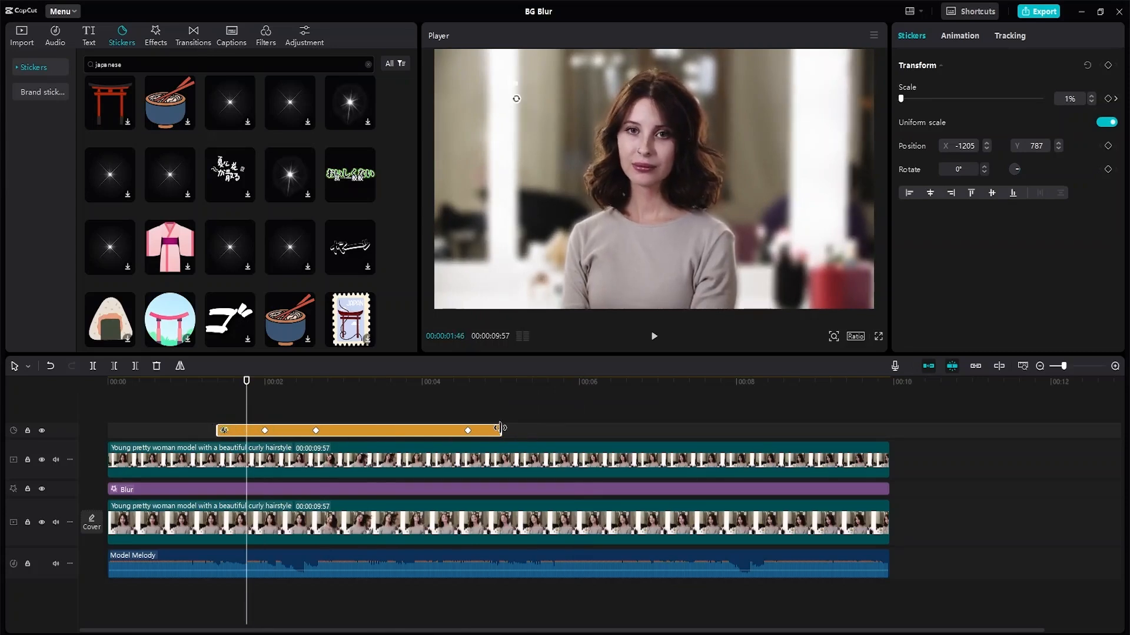
drag(501, 430, 599, 431)
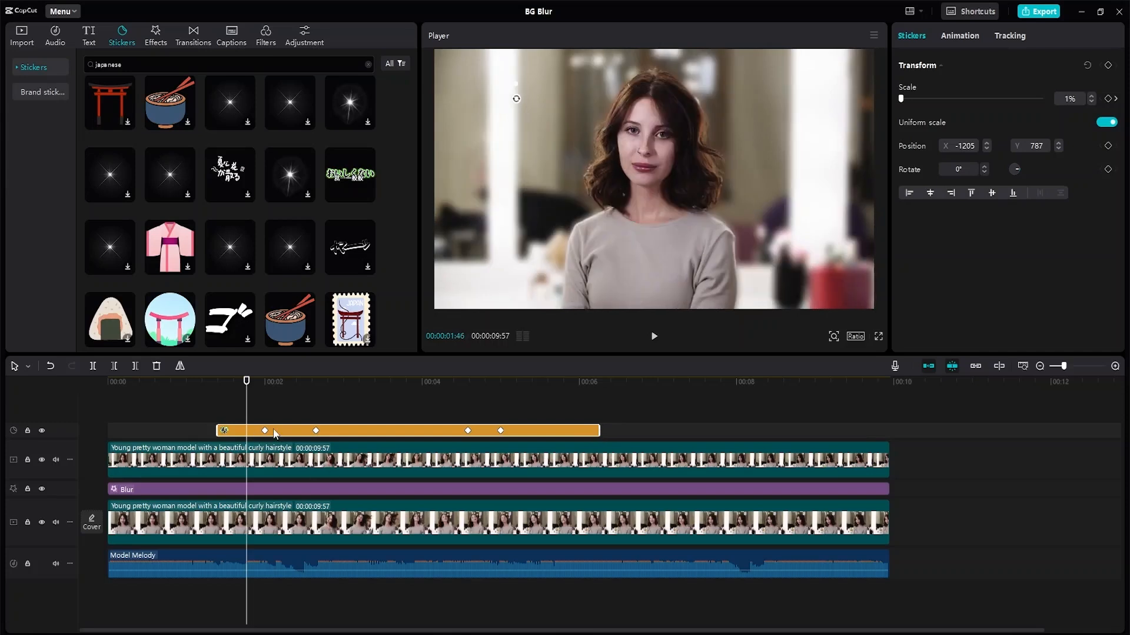
- Move the sticker's opening 1% Scale keyframe to the clip's new start and the first 80% keyframe to about 2.1 seconds
click(265, 430)
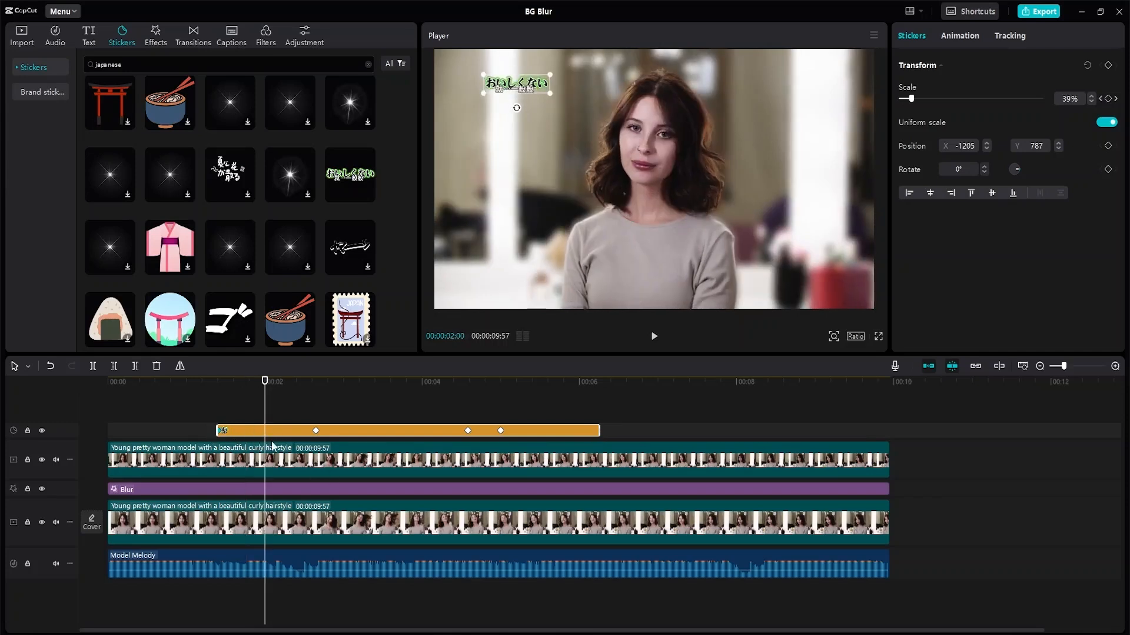
click(316, 431)
drag(316, 431, 271, 431)
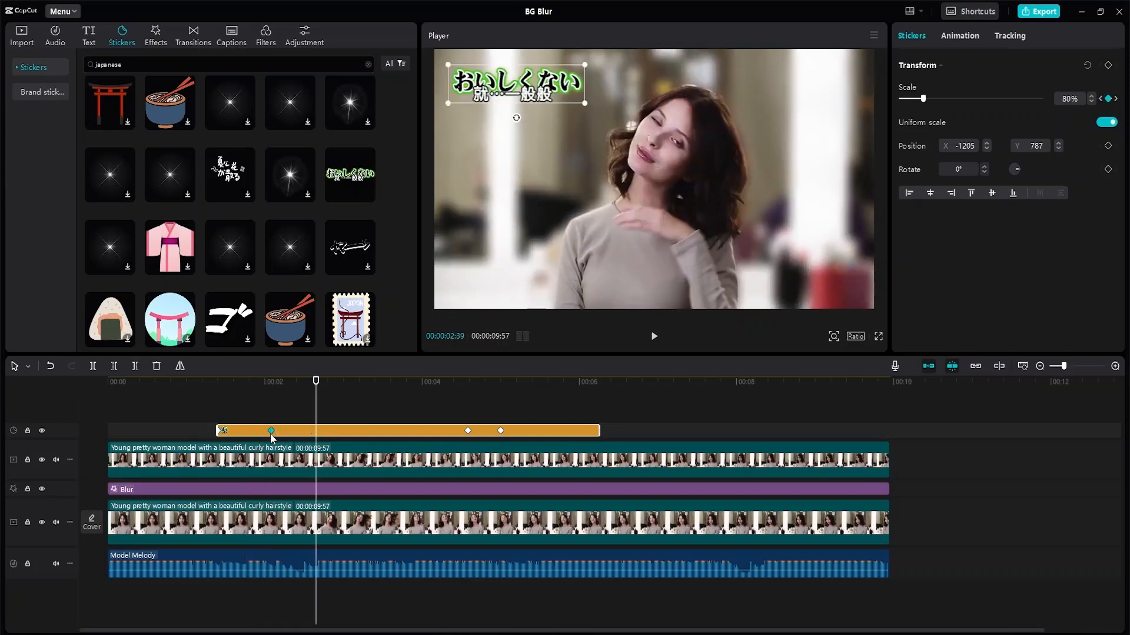
- Move the sticker's closing 1% Scale keyframe to the clip's new end and the second 80% keyframe to about 5.4 seconds
click(501, 430)
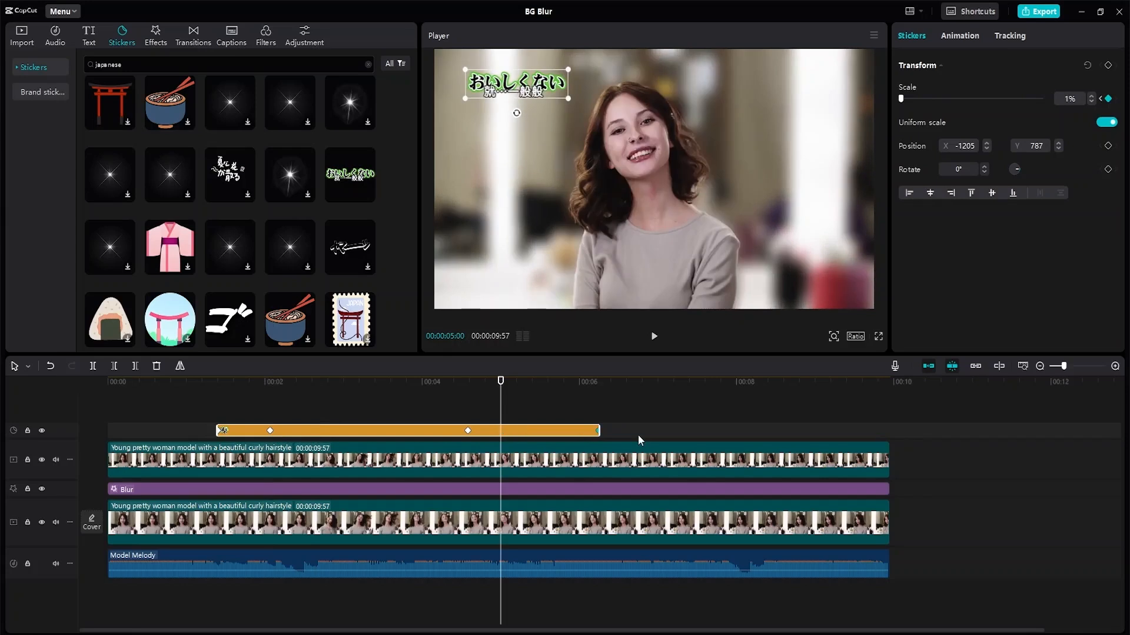
click(468, 431)
drag(501, 430, 533, 431)
- Play the retimed sticker animation from about 1 second, then review the keyframes and the rest of the video
drag(466, 382, 191, 388)
key(space)
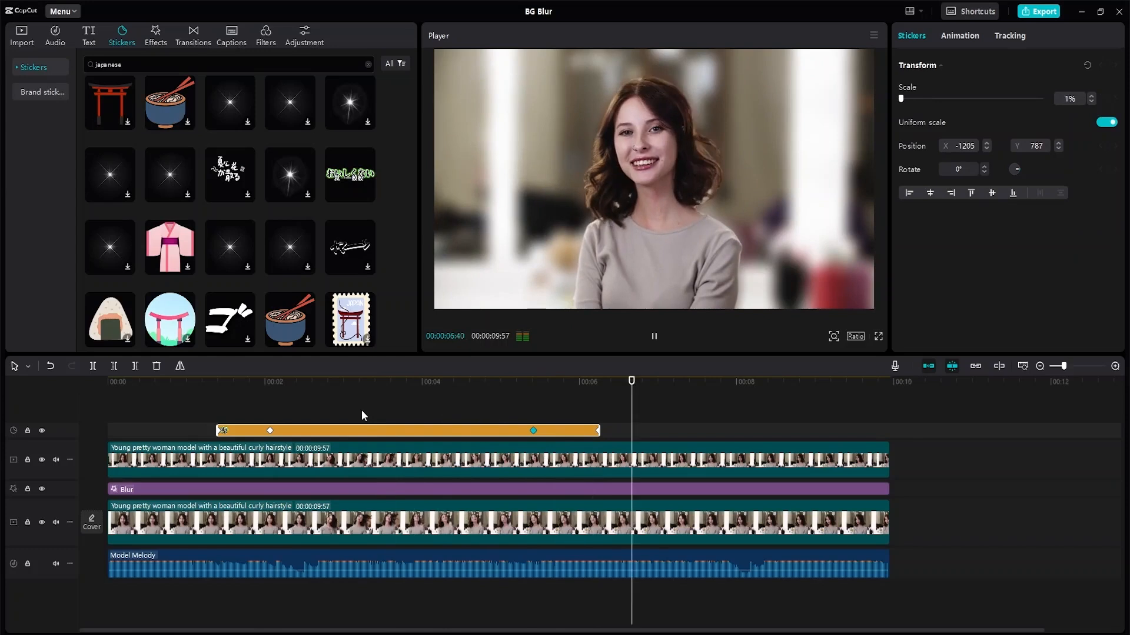
key(space)
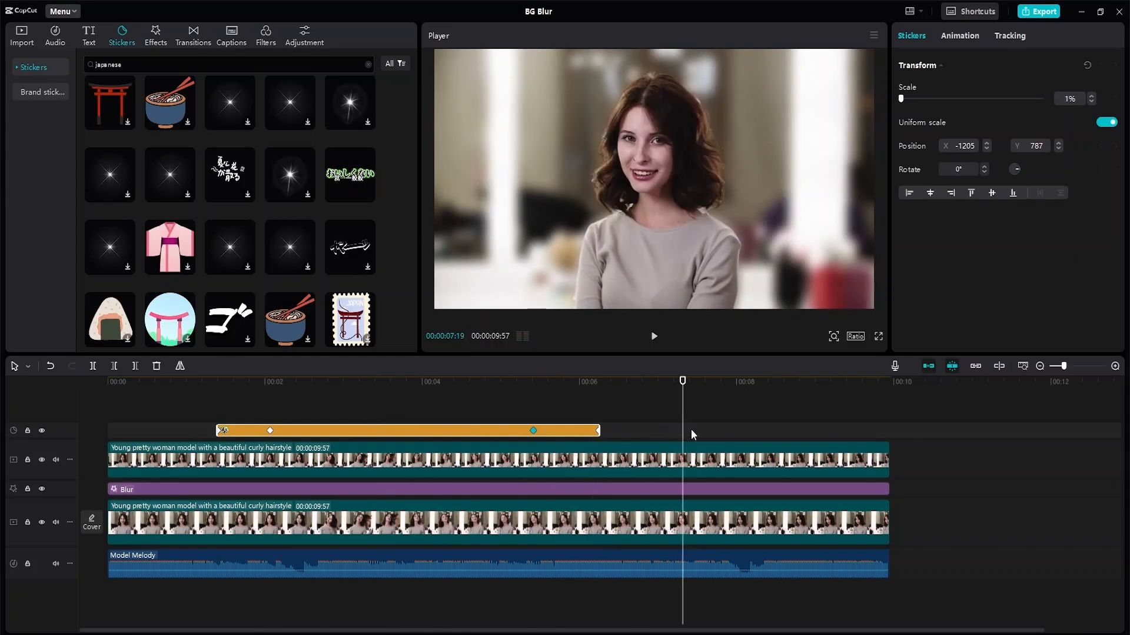
click(706, 434)
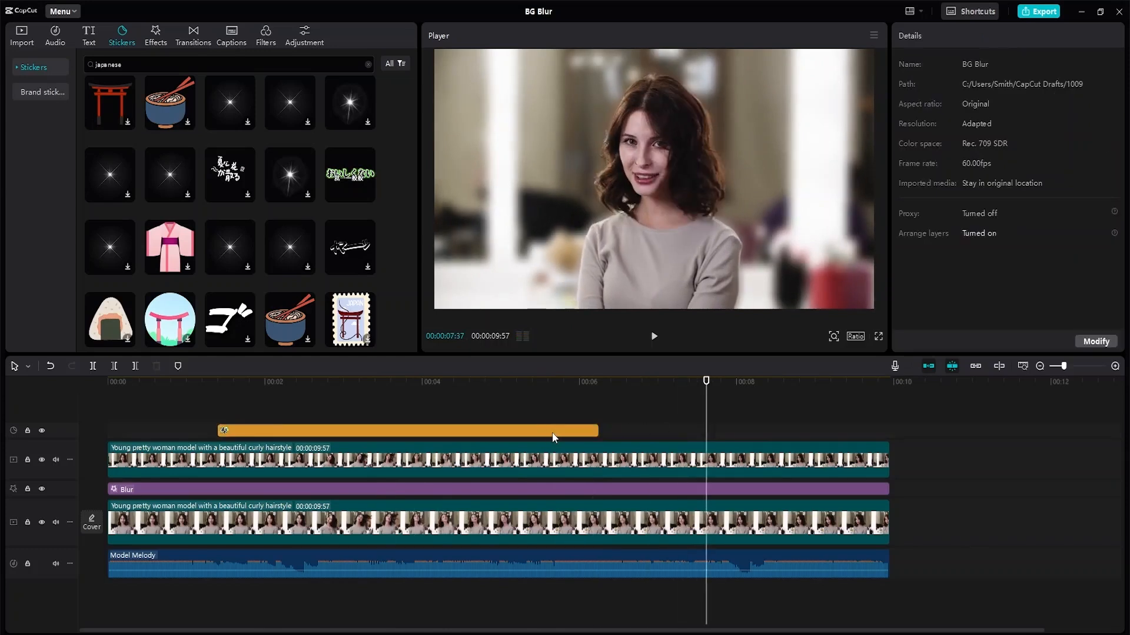
click(549, 432)
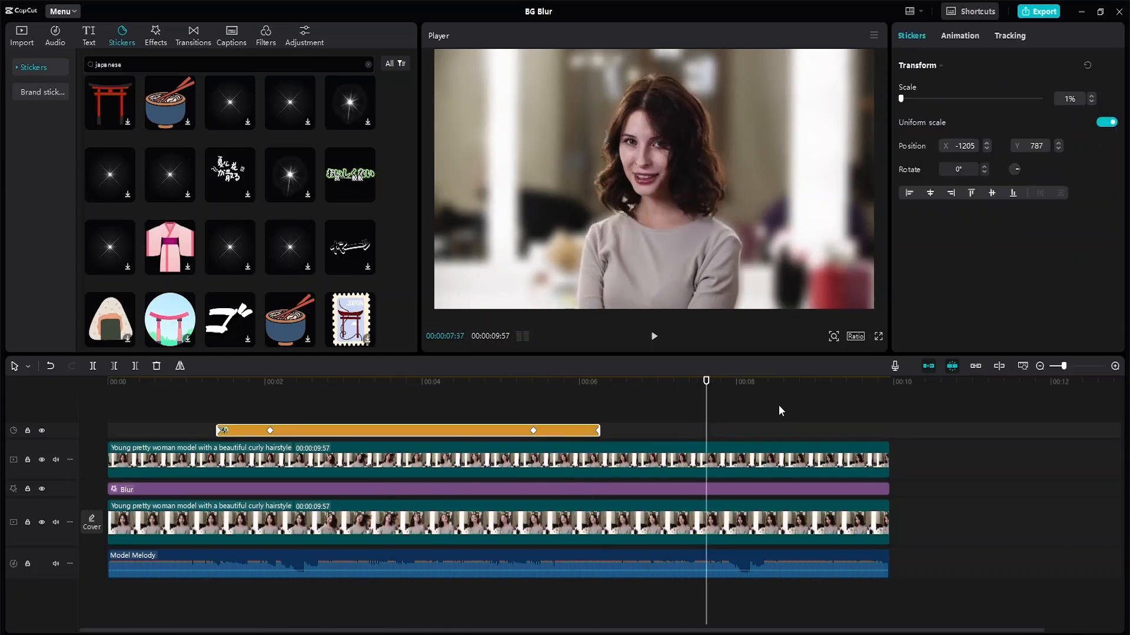
click(1003, 455)
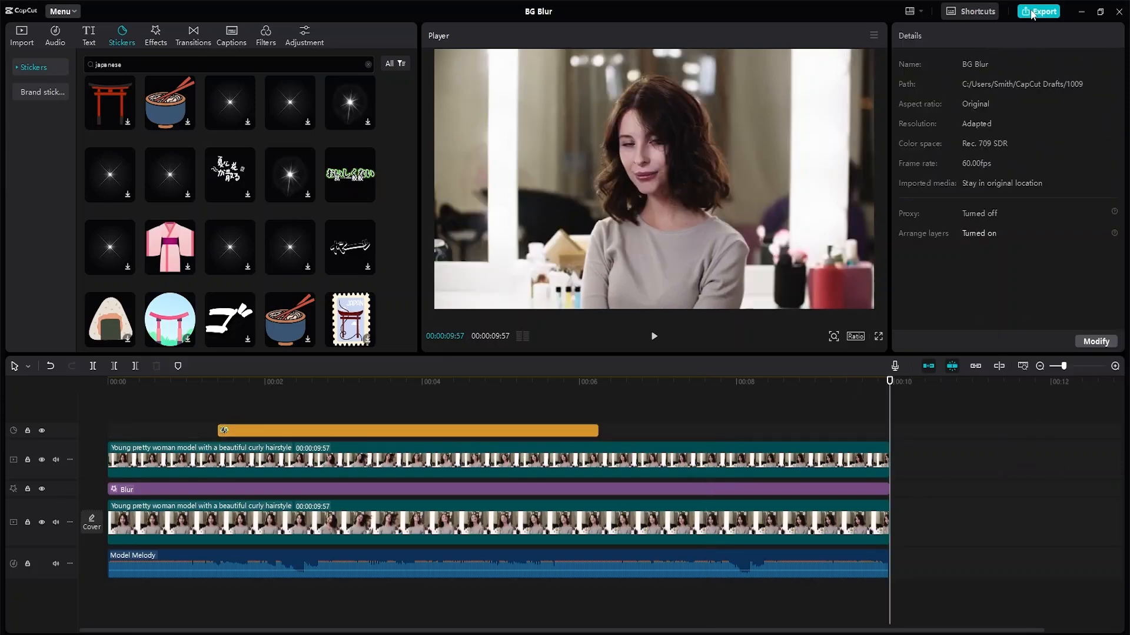
drag(889, 384, 791, 392)
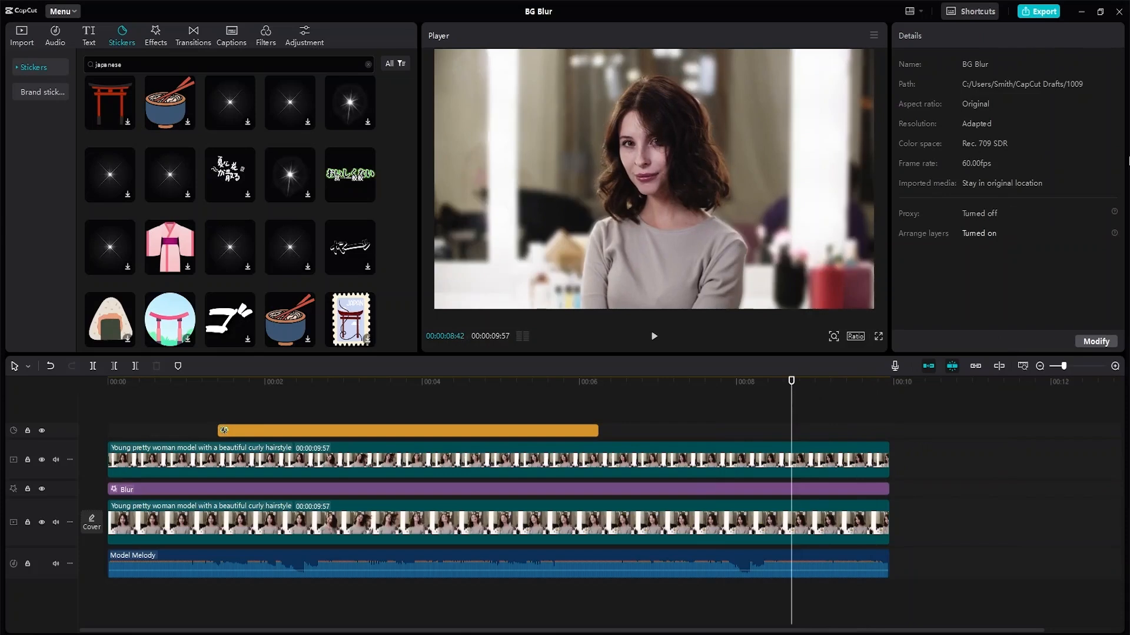
- Open the export settings, set the destination to the Desktop's Advance Capcut Tutorial Resource File folder, and review the remaining options
click(1031, 12)
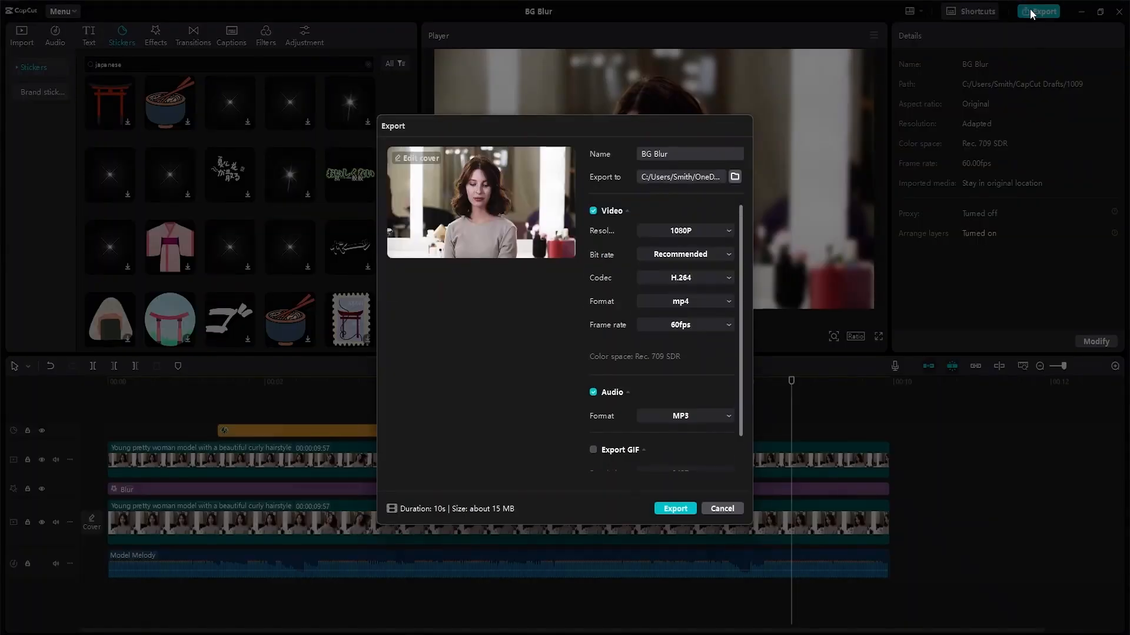
click(735, 177)
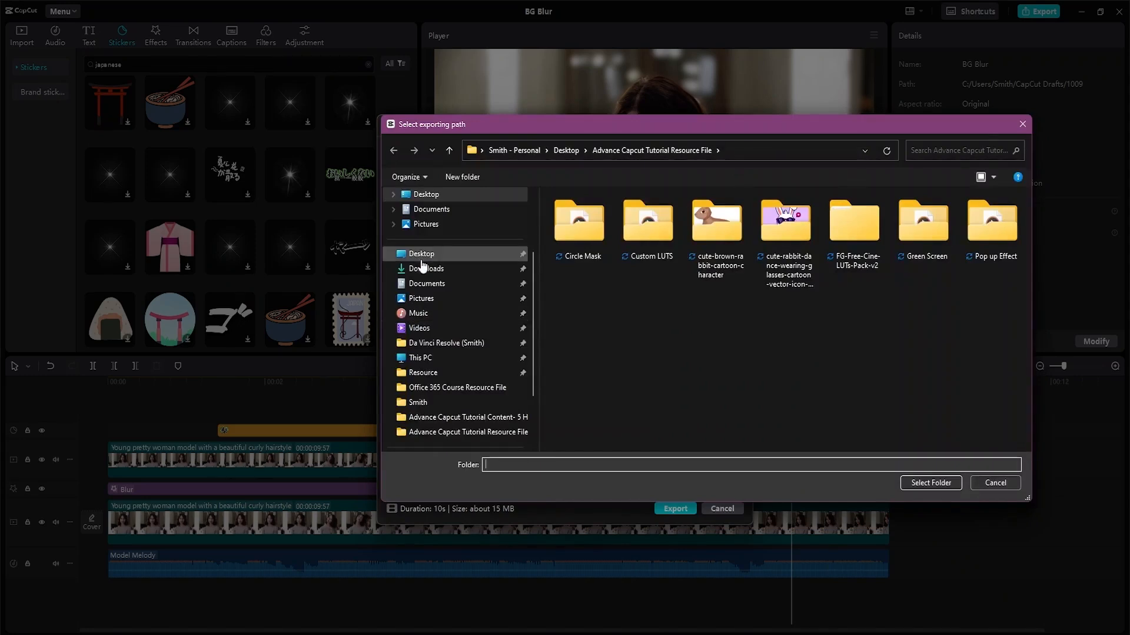
click(424, 259)
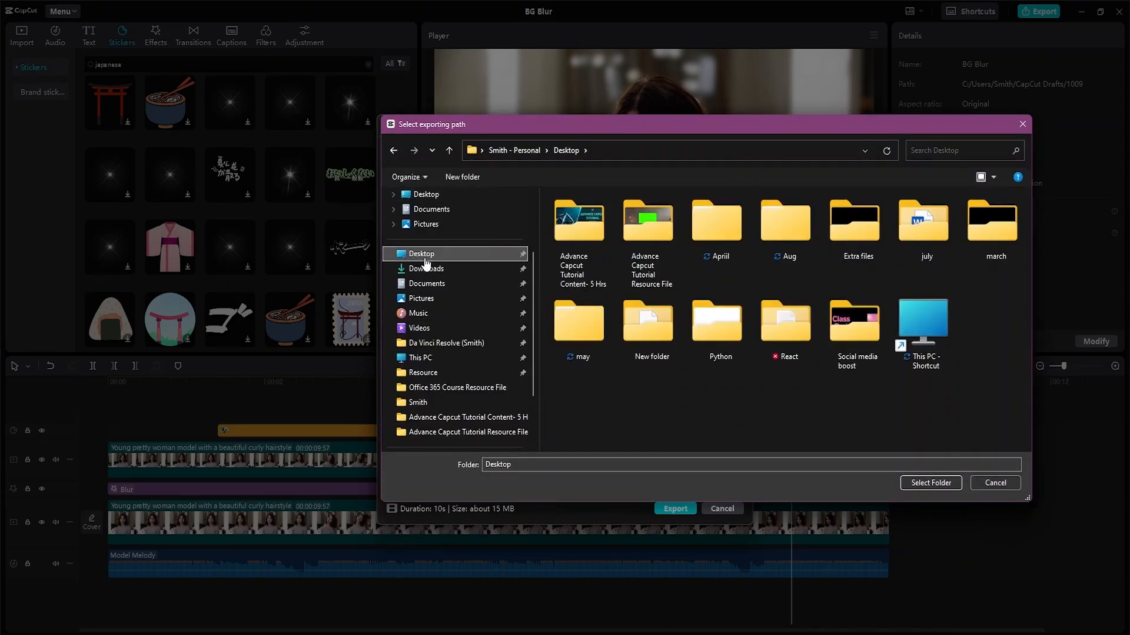
double_click(629, 270)
click(931, 482)
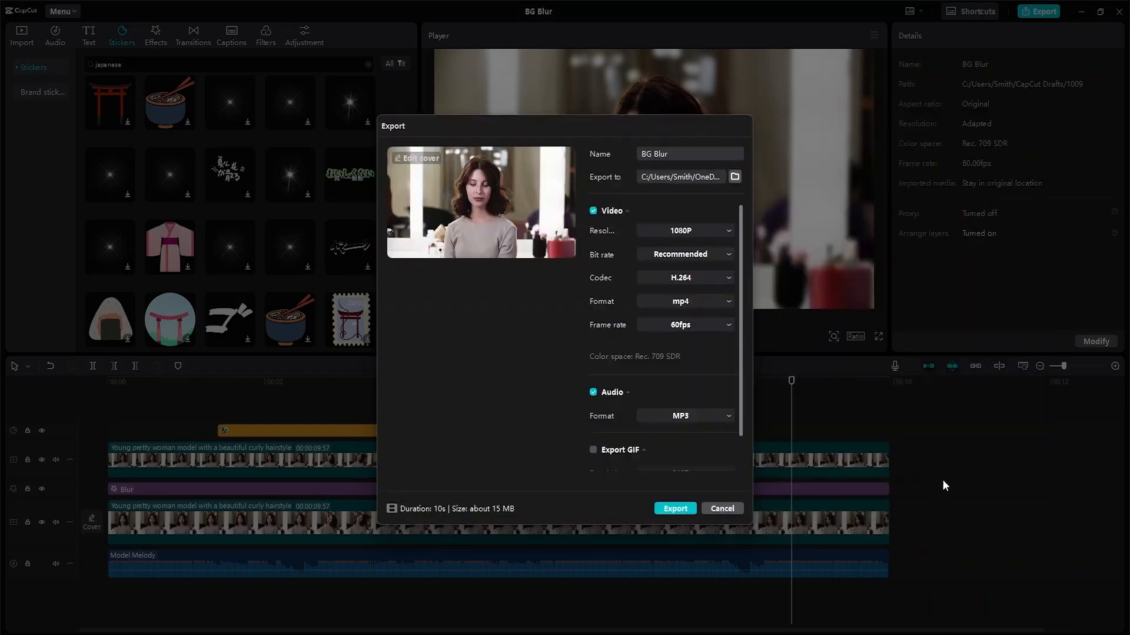
scroll(632, 346, down, 1)
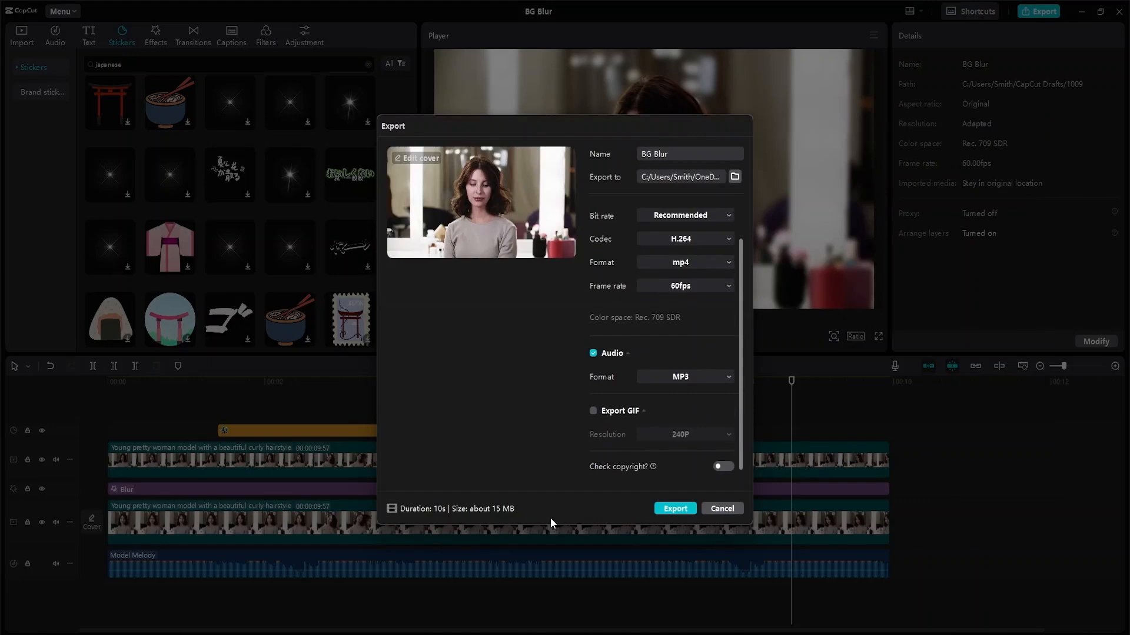